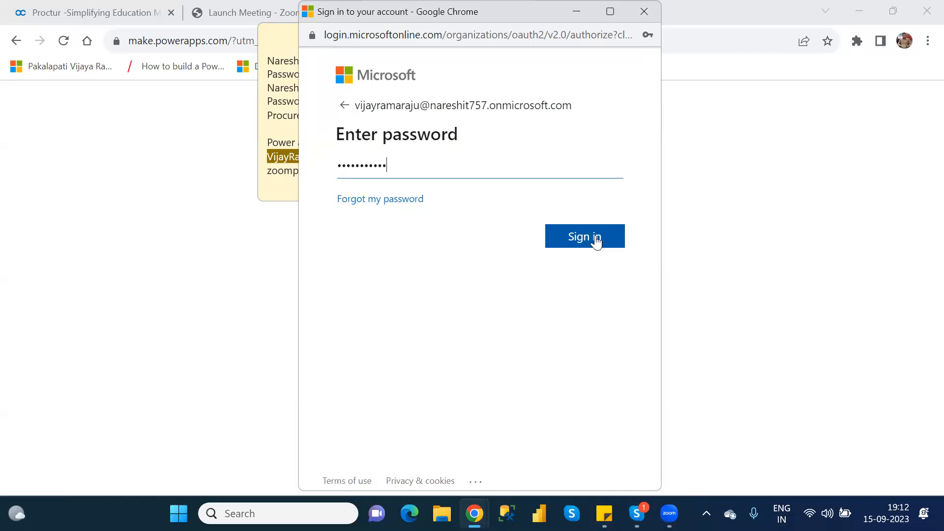
Submit the Microsoft sign-in and reopen Power Apps from powerapps.microsoft.com, signing in there.
left_click(595, 236)
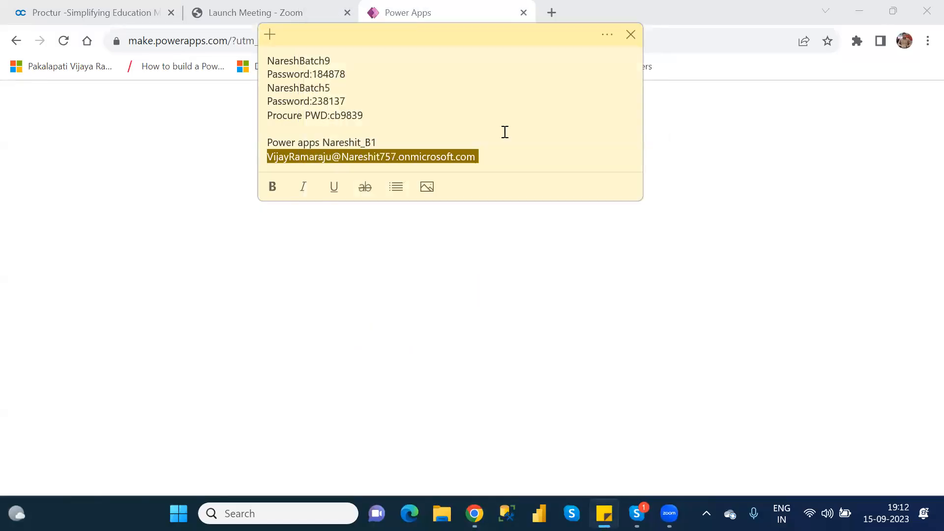
left_click(710, 129)
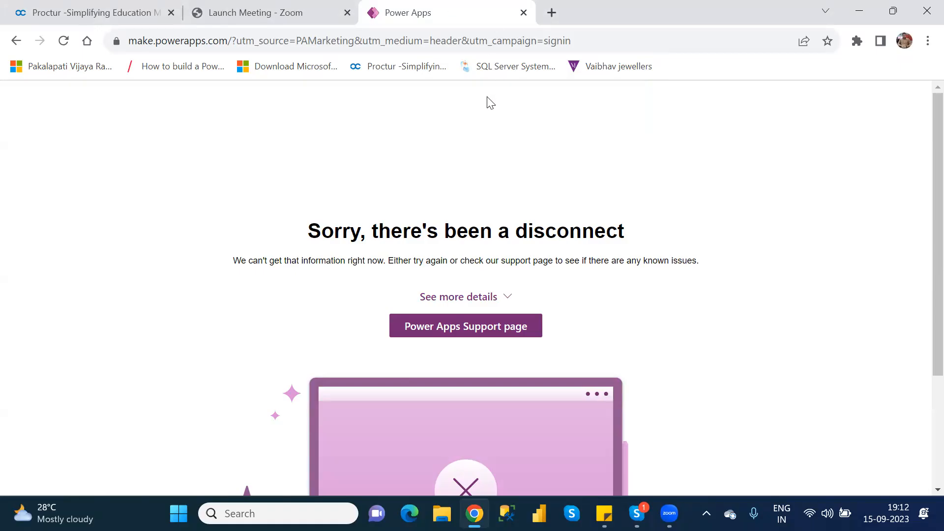
left_click(457, 43)
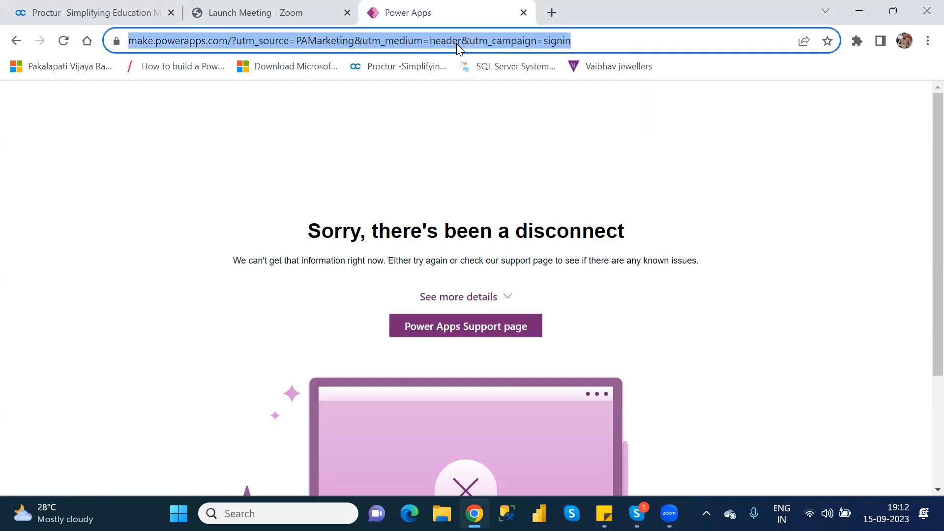
type("powerapps.microsoft.com")
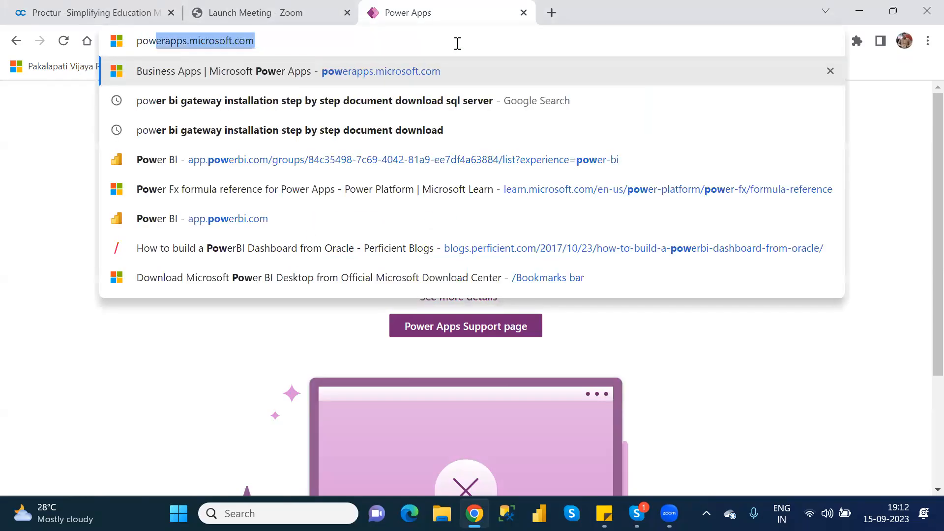
key("Return")
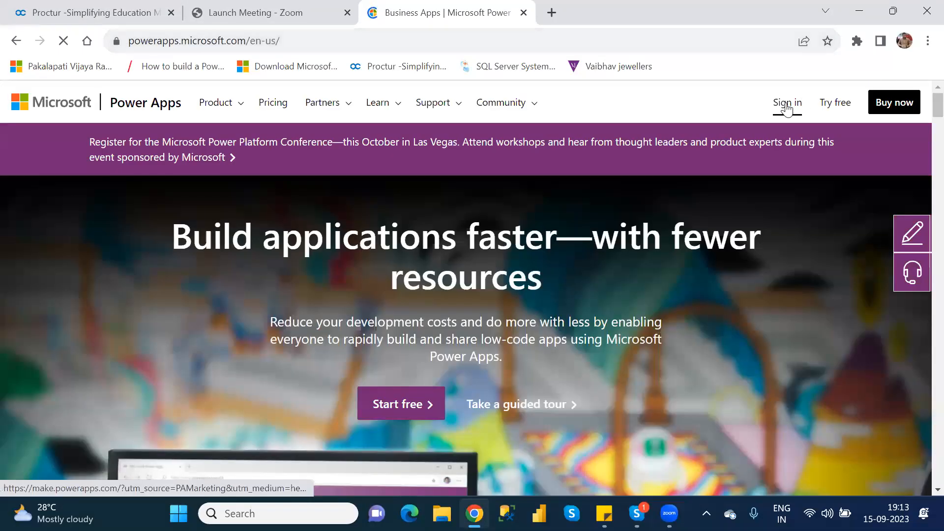
left_click(787, 108)
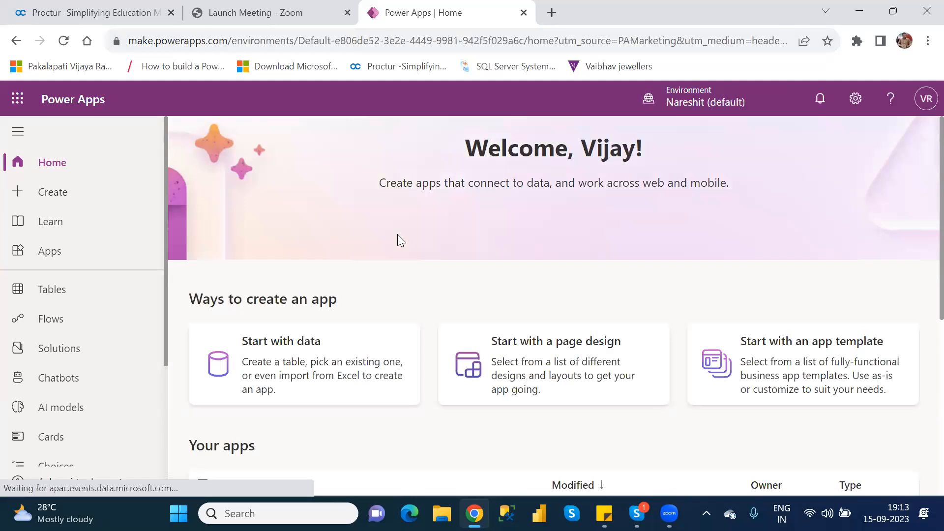
Switch the current Power Apps environment to NareshIT_B1.
left_click(692, 105)
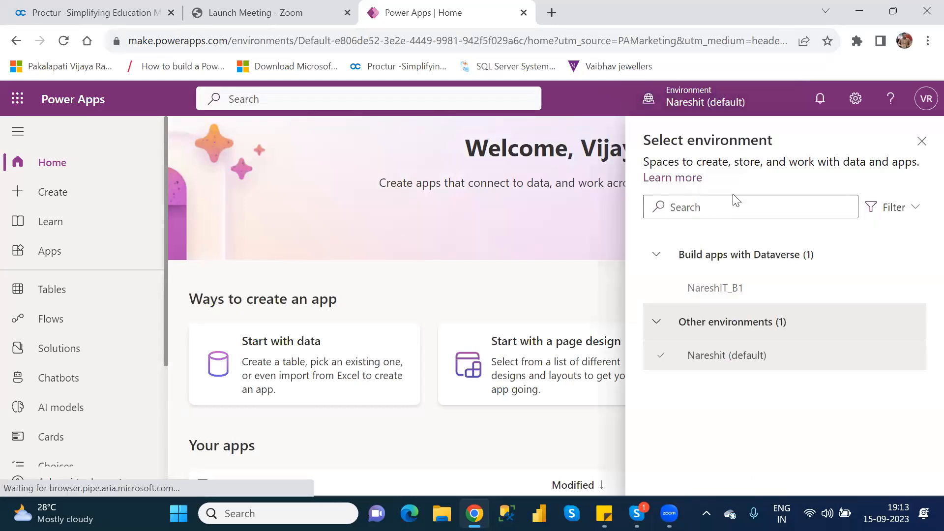
left_click(723, 291)
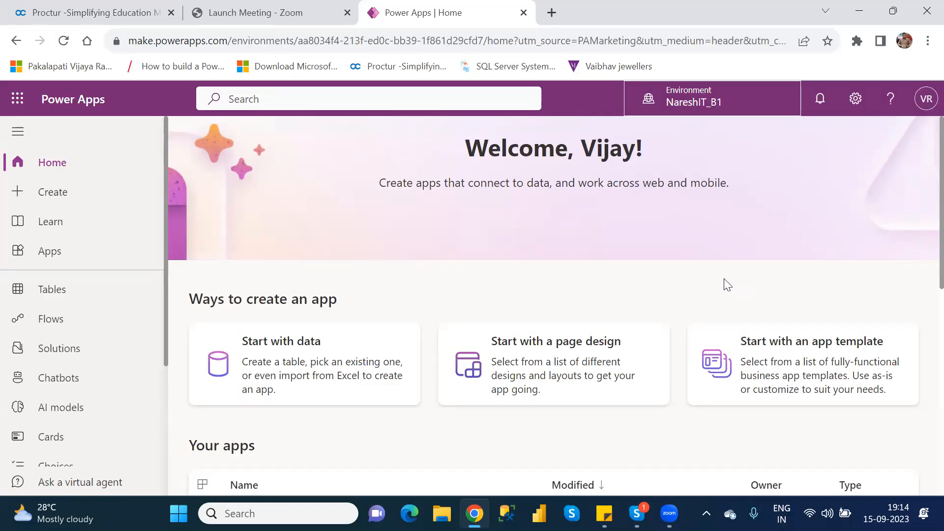
Open the Power Platform admin center from settings and sign in with the first already signed-in account.
left_click(856, 100)
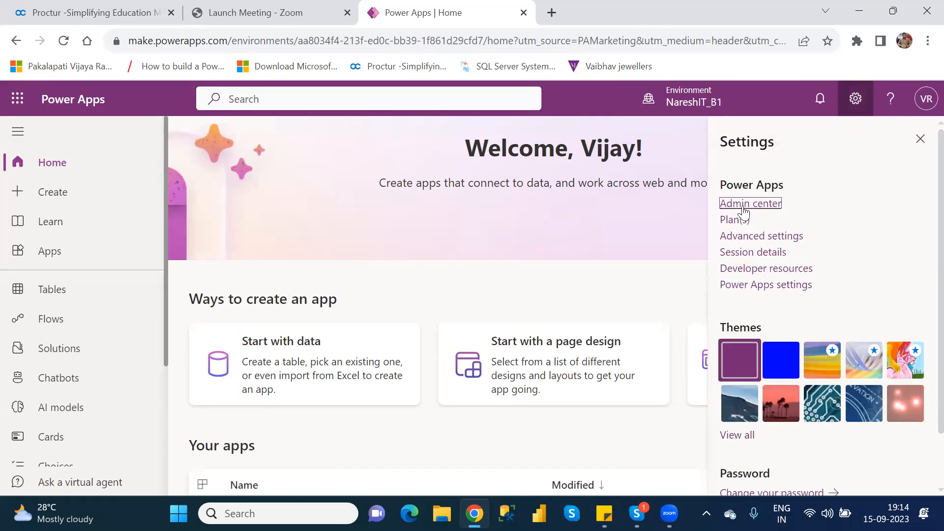
left_click(743, 213)
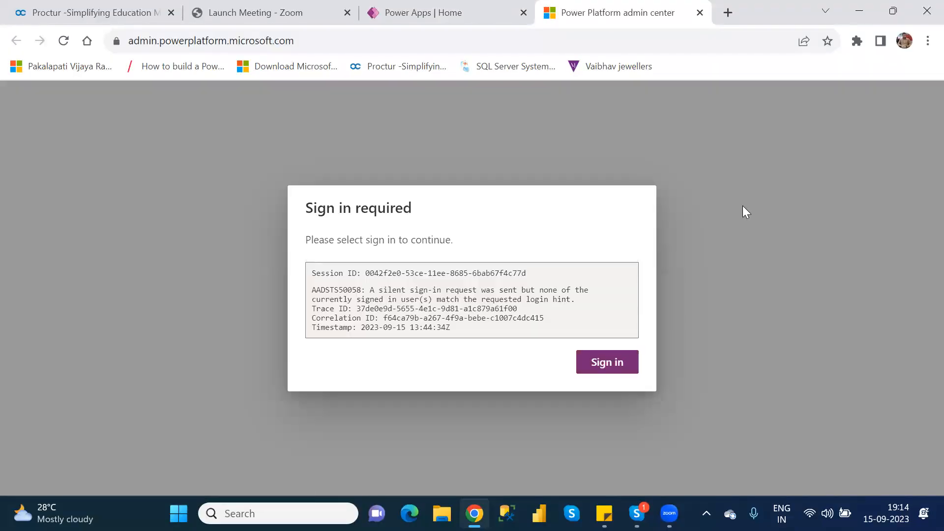
left_click(611, 359)
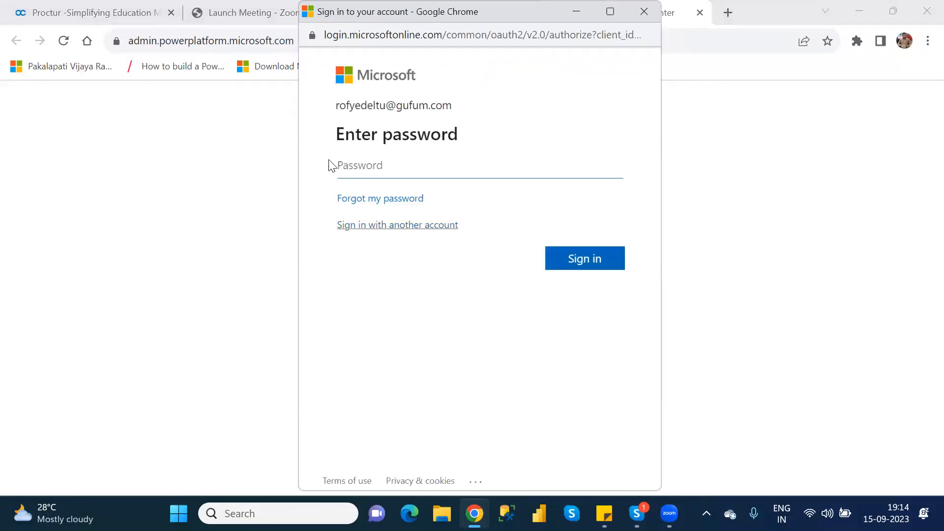
left_click(415, 229)
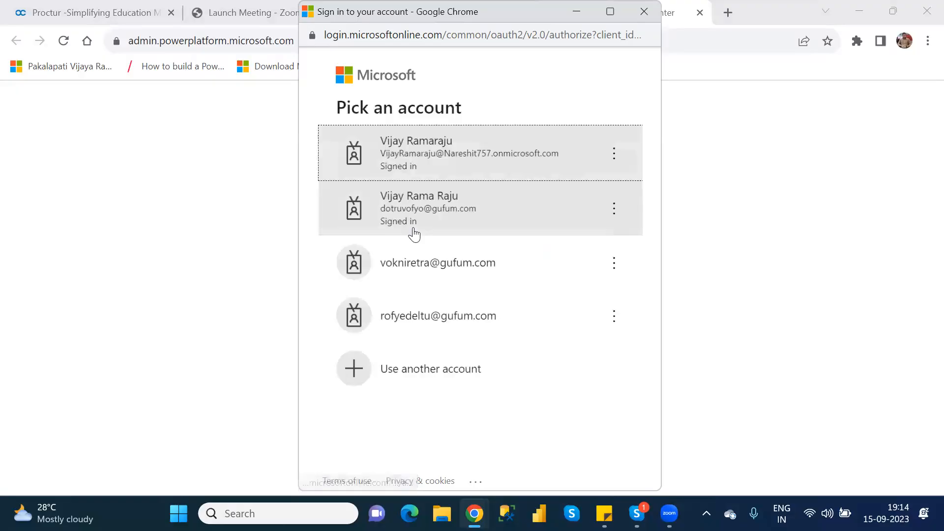
left_click(460, 158)
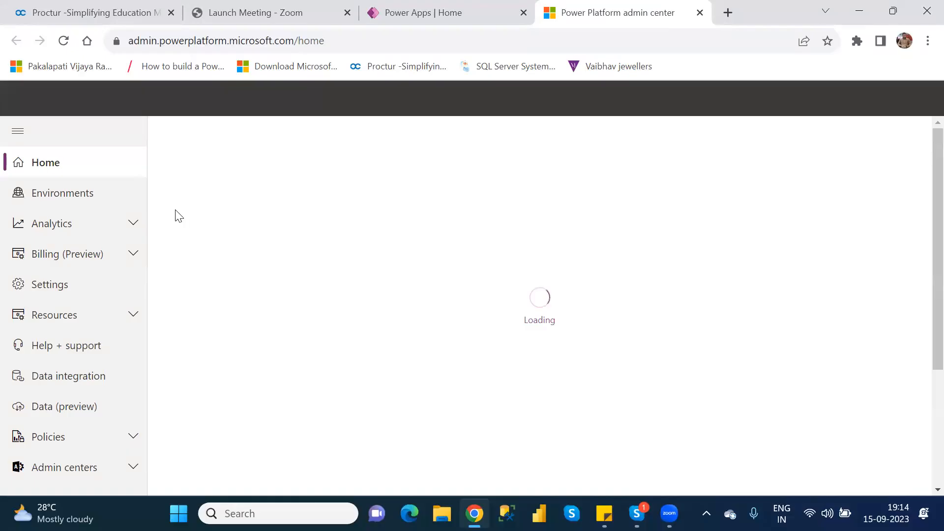
Select NareshIT_B1 under Environments and review its Enable Managed Environments panel before closing it and the feedback survey.
left_click(84, 192)
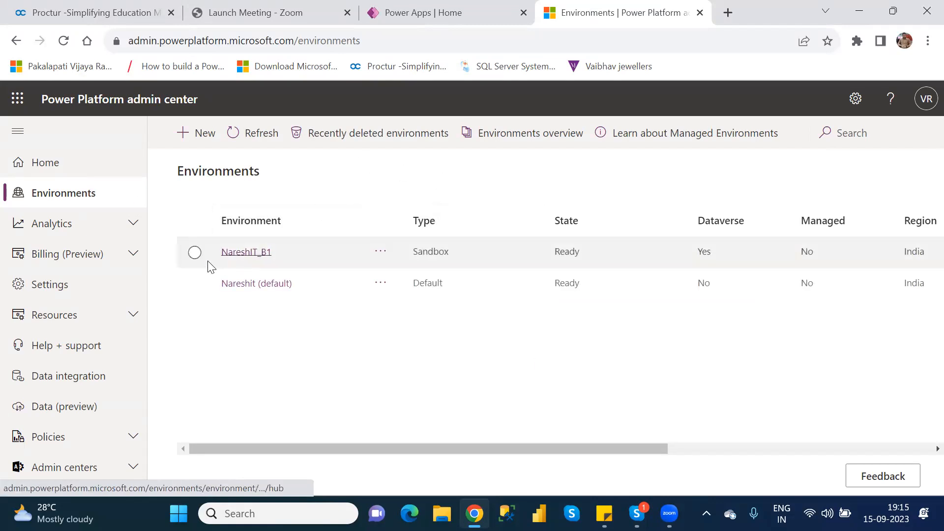
left_click(194, 253)
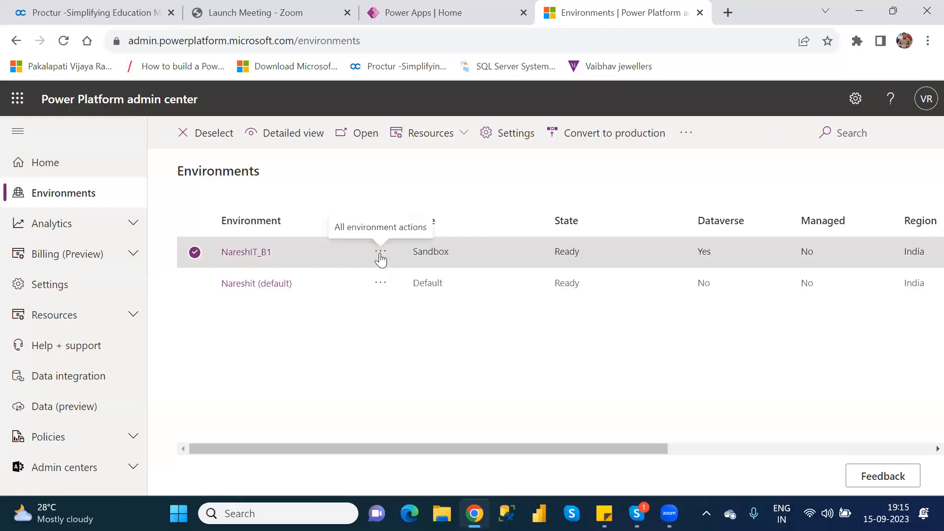
left_click(380, 252)
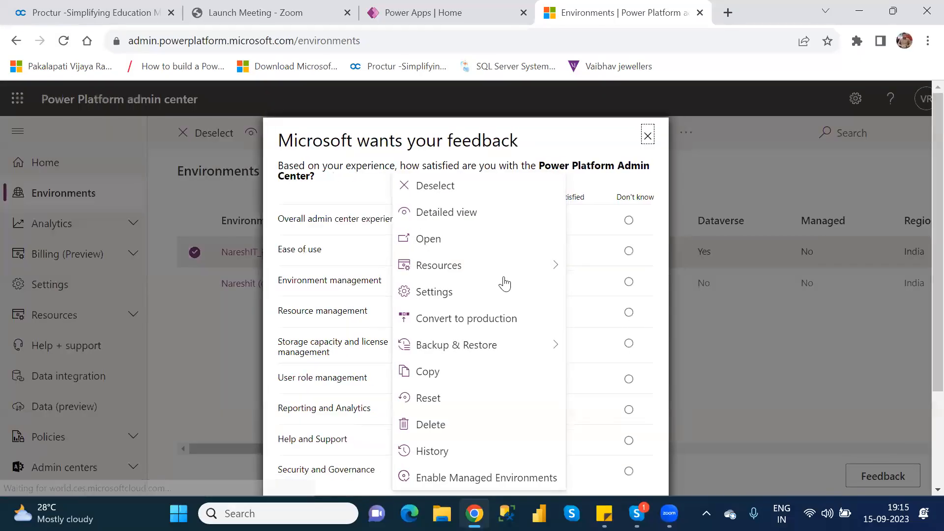
mouse_move(503, 276)
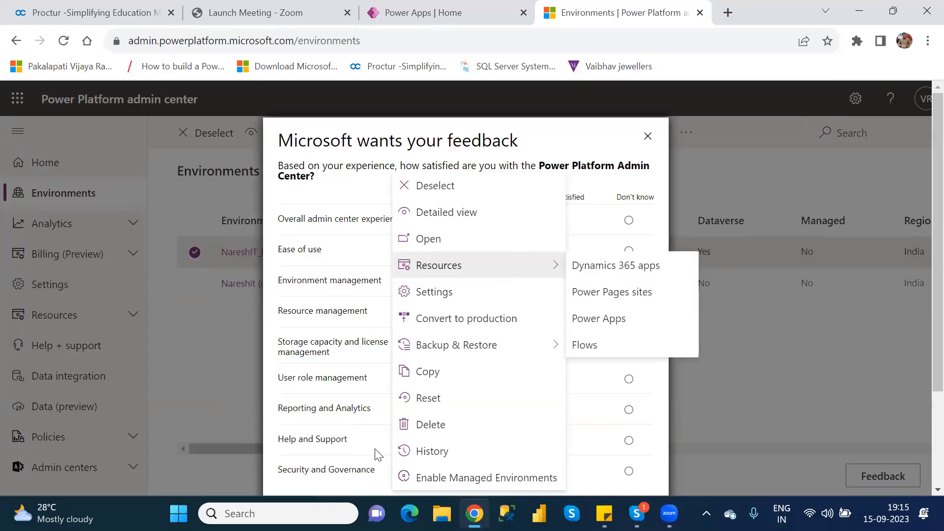
left_click(486, 478)
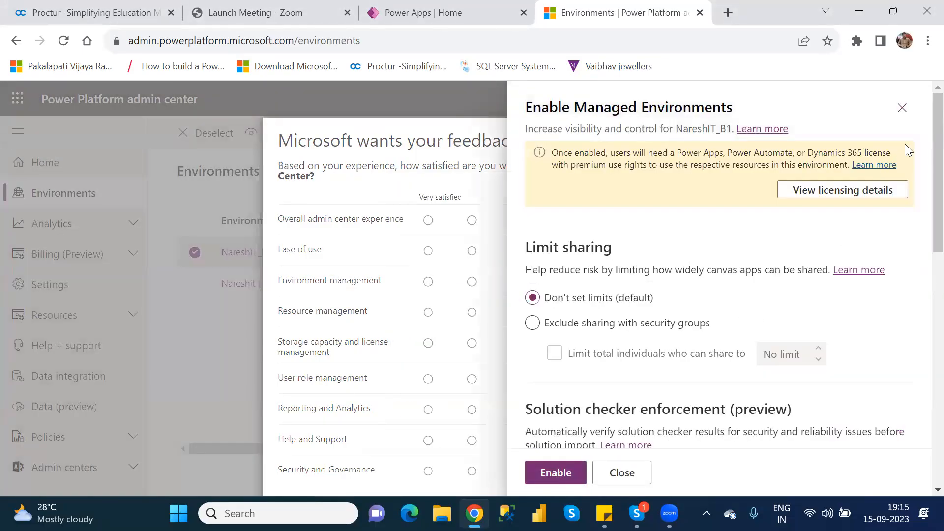
left_click(894, 120)
left_click(646, 137)
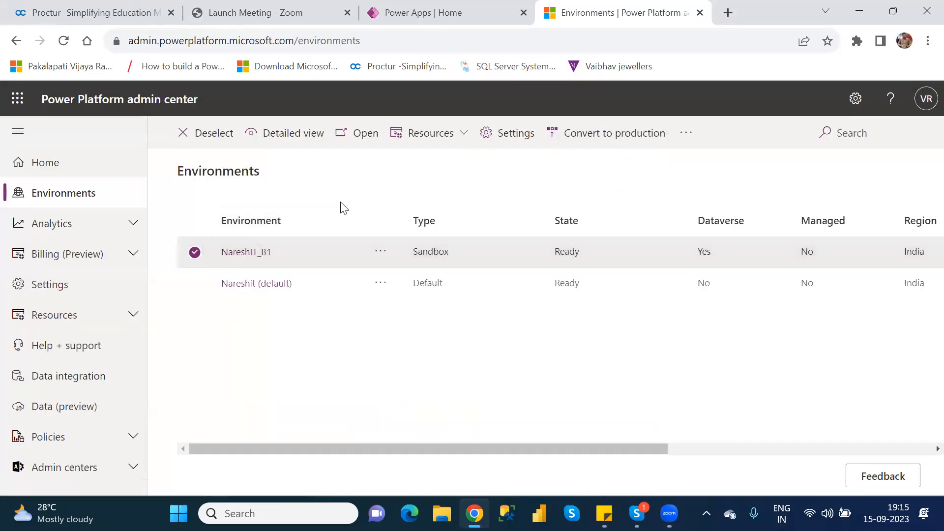
Open the settings page of the NareshIT_B1 environment.
left_click(505, 133)
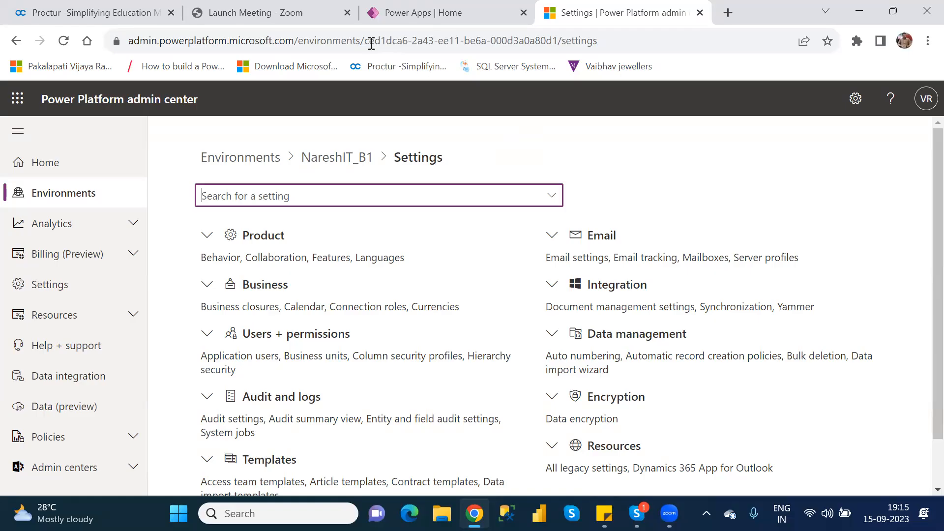
Search Google in a new tab for "how to extent the environment in power apps".
left_click(729, 13)
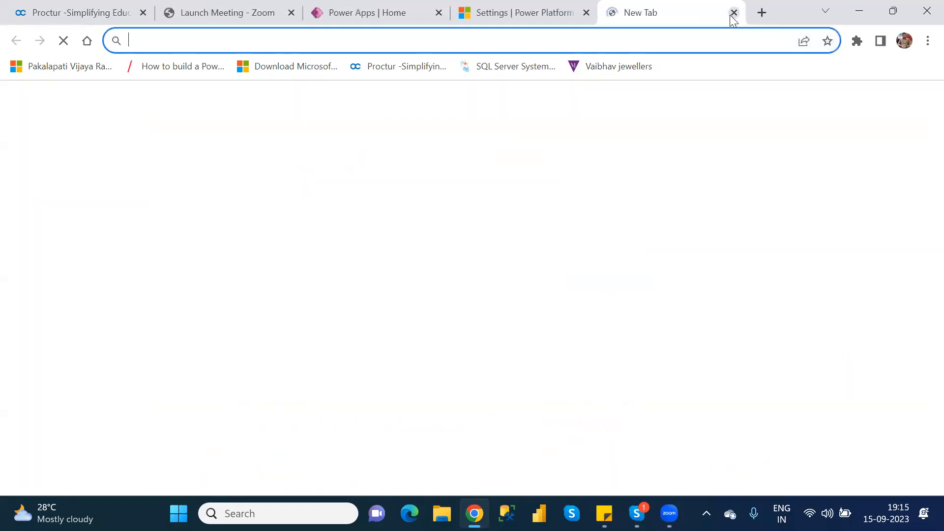
type("go")
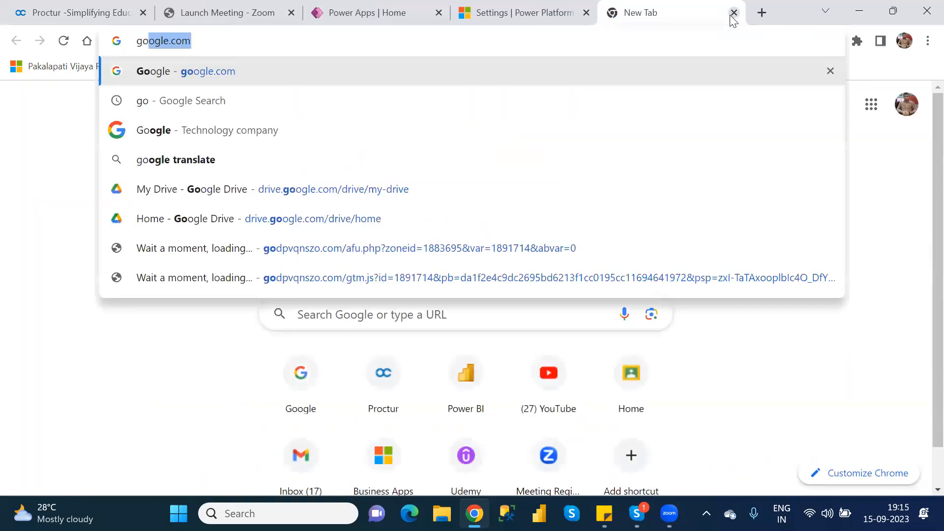
key("Return")
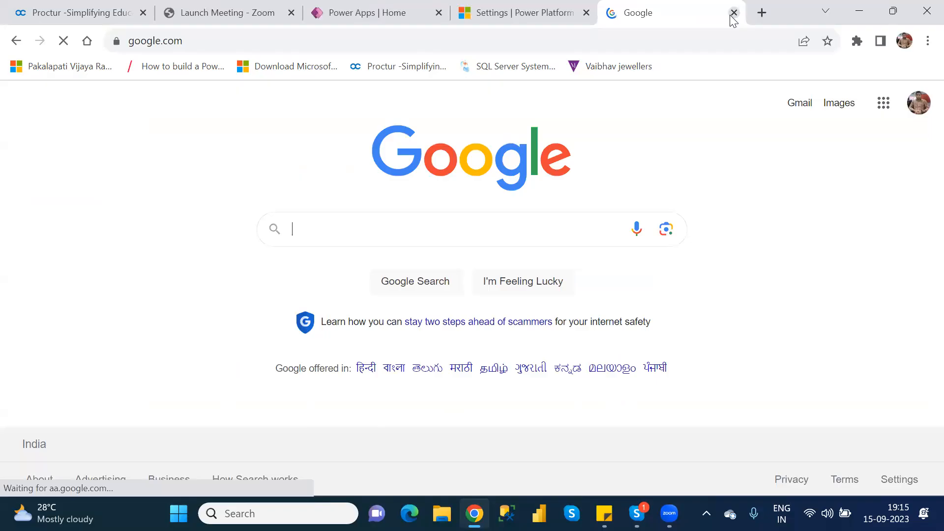
type("h")
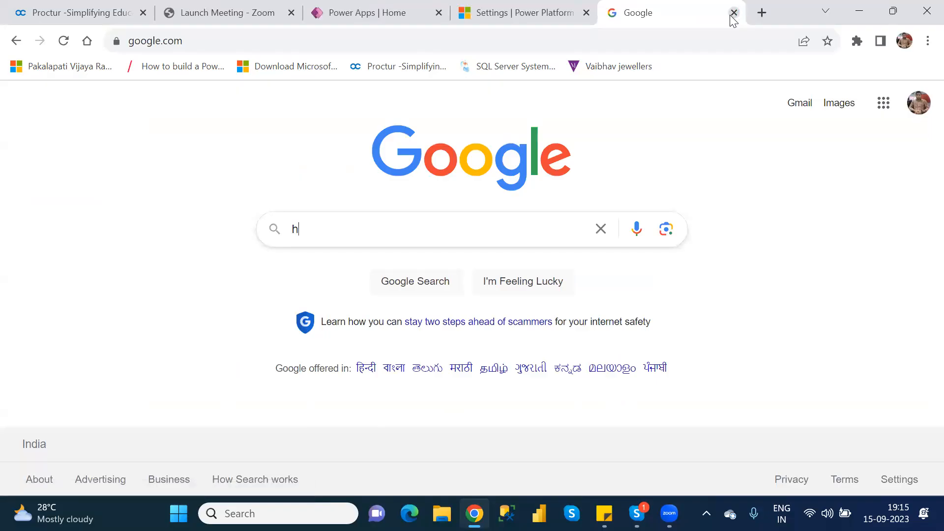
type("ow to extr")
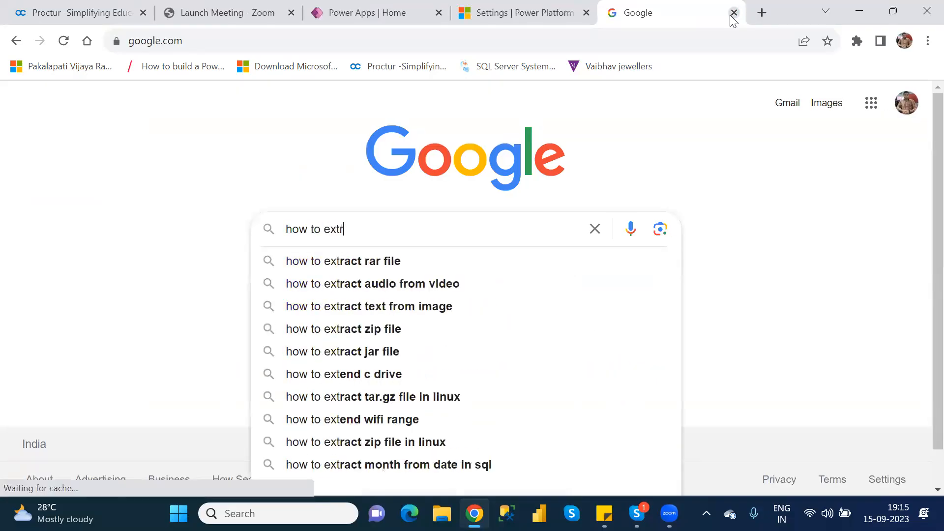
key("BackSpace")
type("ent the")
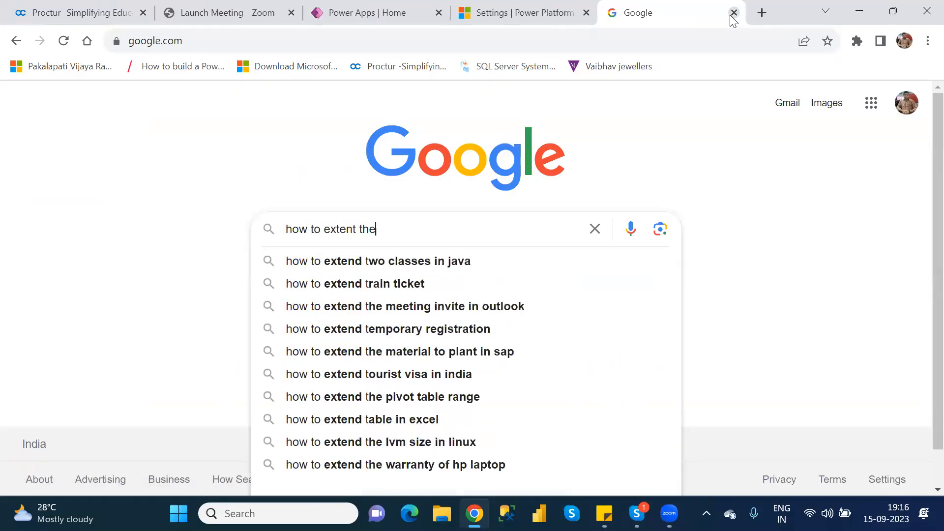
type(" en")
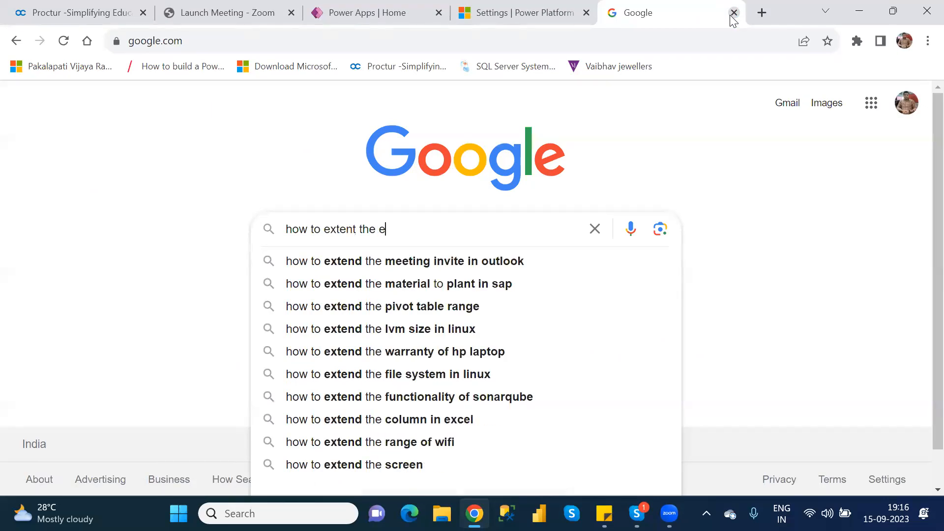
type("vo")
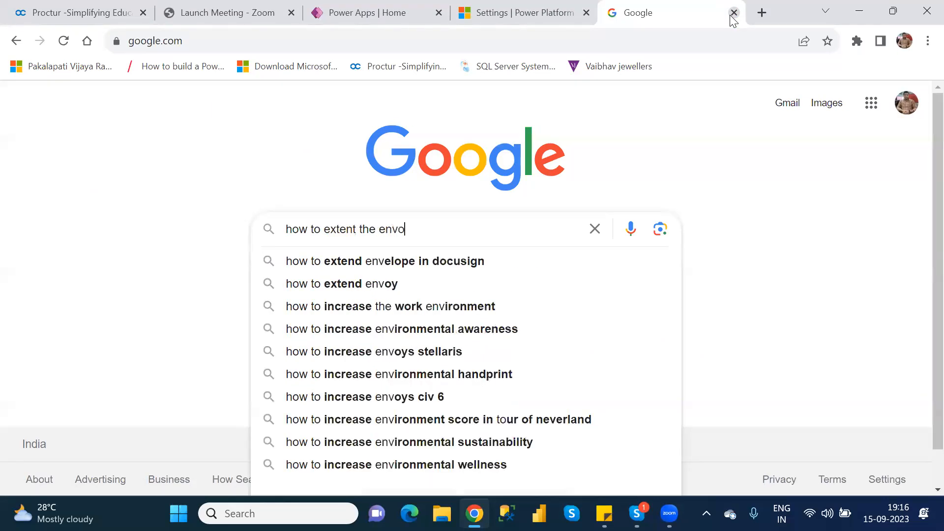
key("BackSpace")
type("iro")
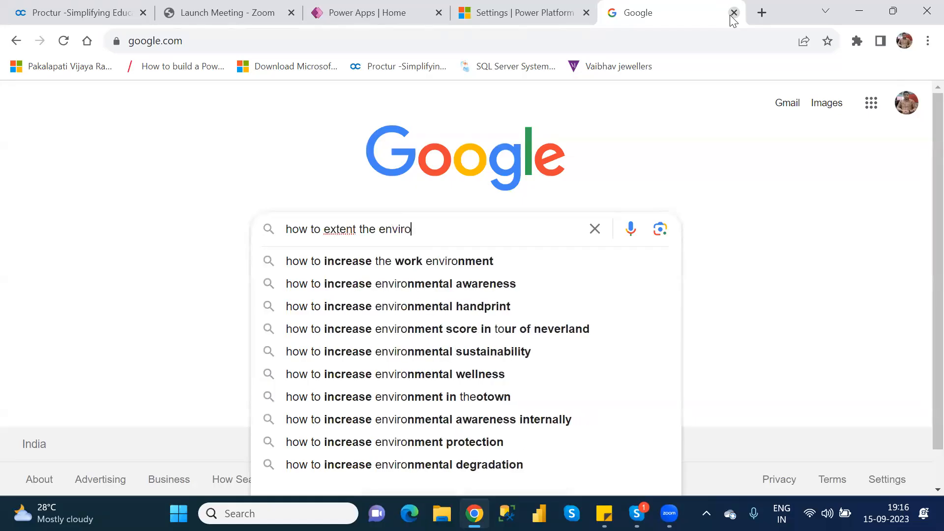
type("nment in lpo")
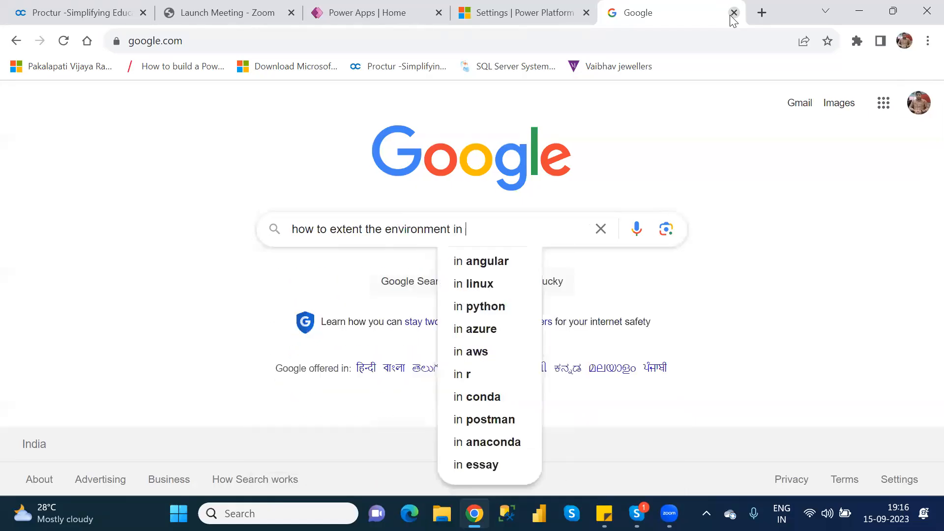
key("BackSpace")
key("BackSpace")
key("BackSpace")
type("power apps")
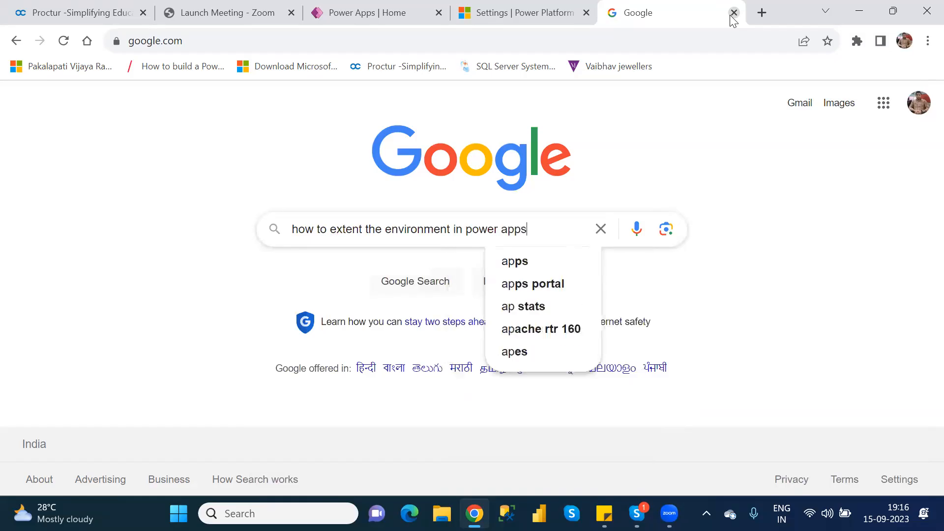
key("Return")
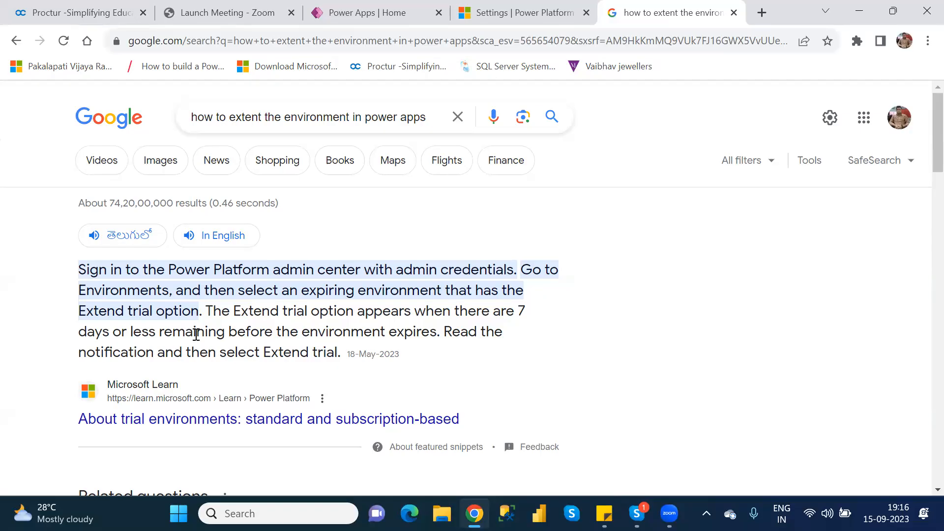
Return to the admin center tab and go back to the Environments list.
left_click(388, 15)
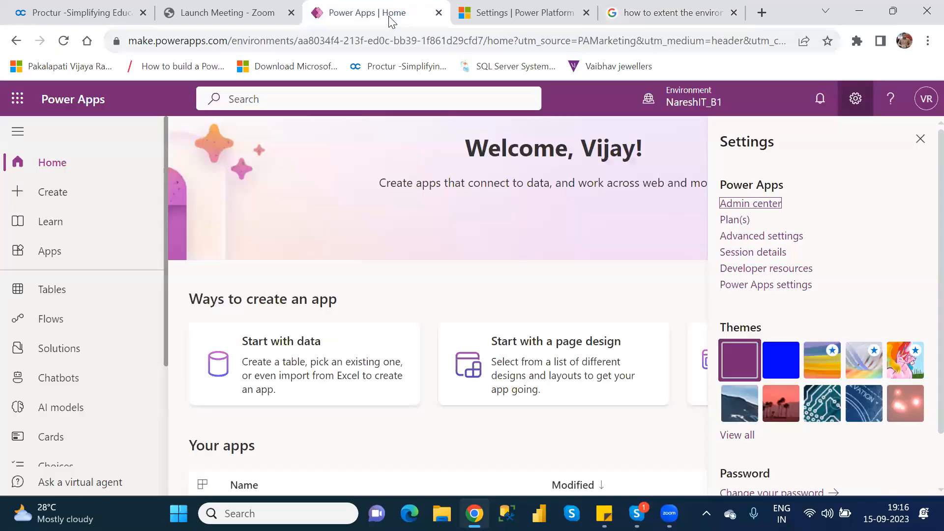
left_click(521, 16)
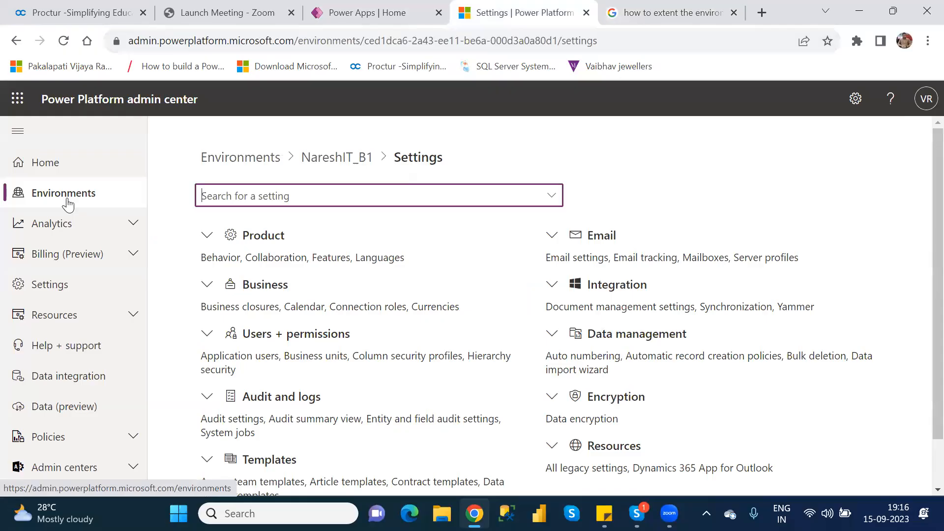
left_click(68, 203)
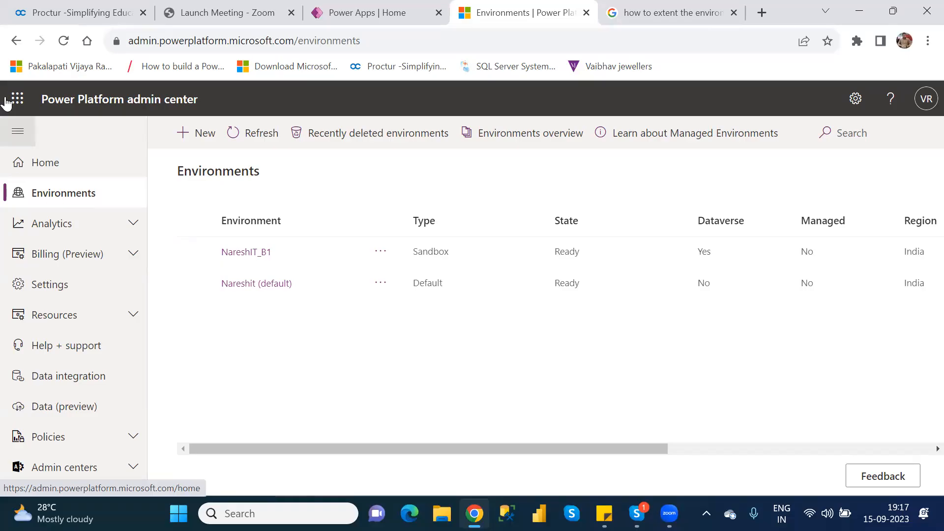
Select the NareshIT_B1 environment and read through the Google search results about extending a trial environment.
left_click(195, 252)
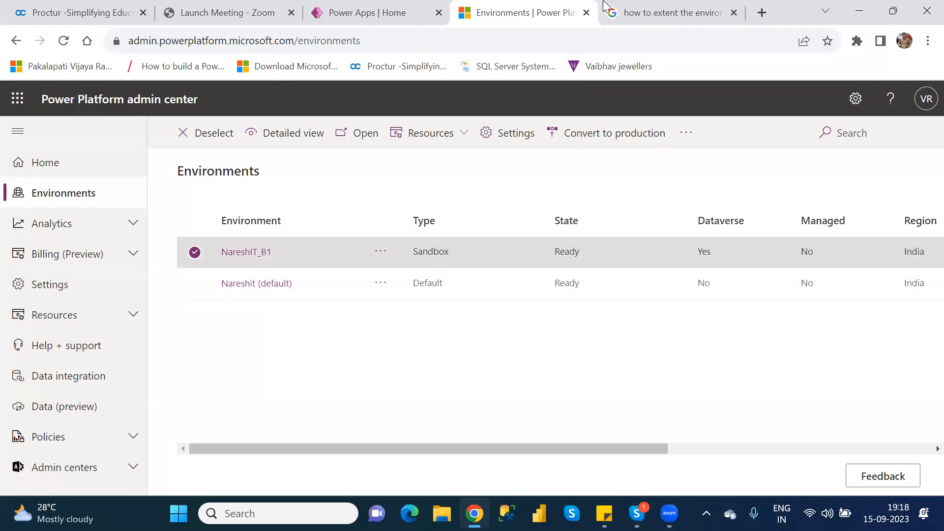
left_click(653, 10)
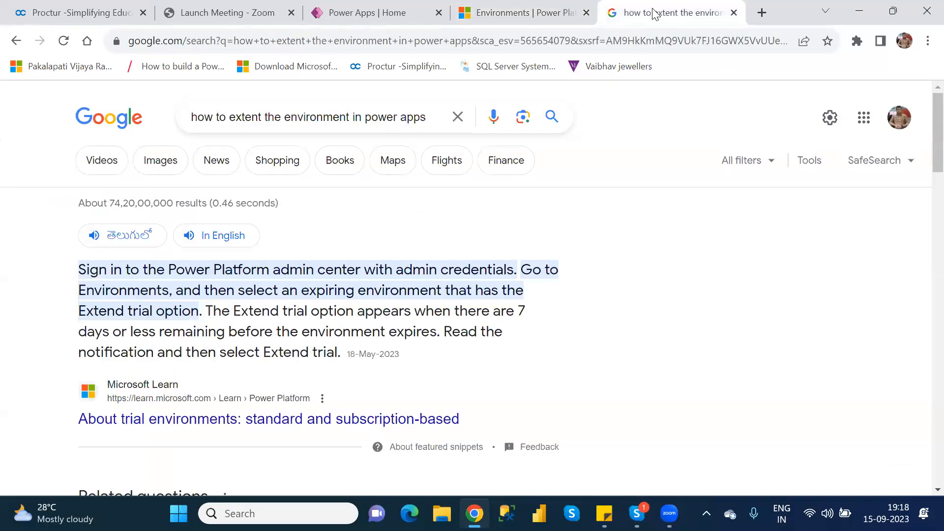
scroll(654, 11, "down", 3)
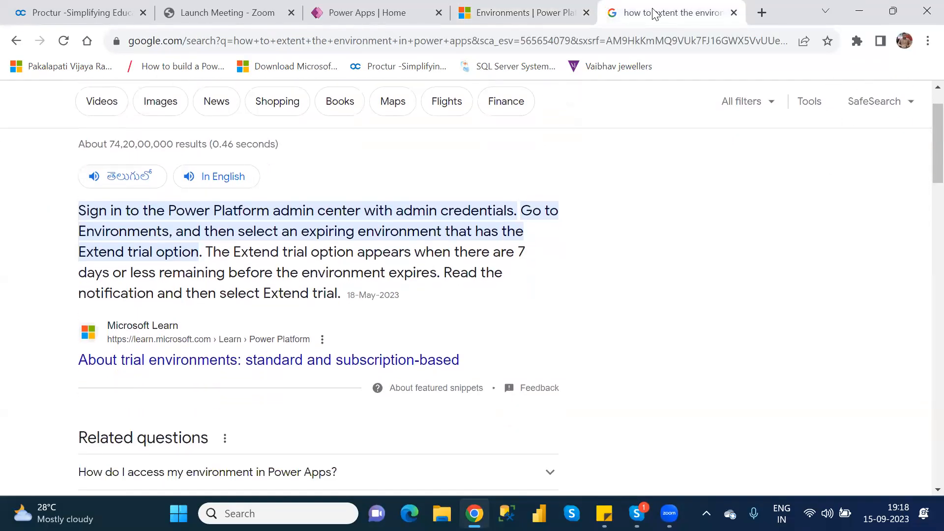
scroll(653, 10, "down", 3)
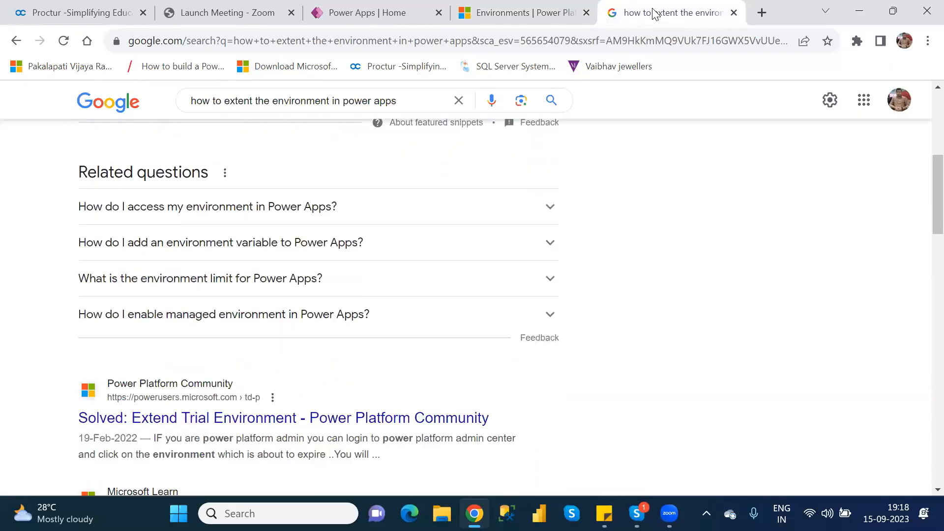
scroll(653, 12, "down", 3)
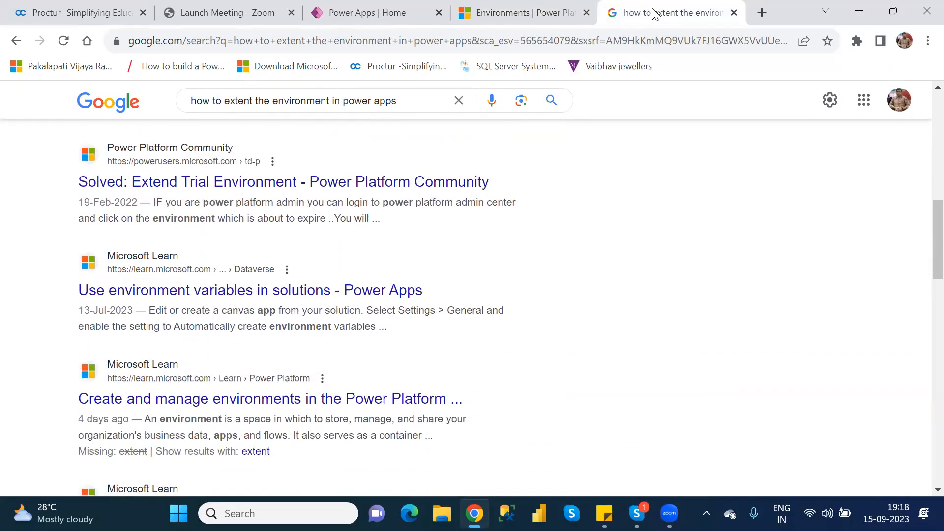
Close the Google search and admin center tabs and dismiss the Power Apps settings panel.
left_click(734, 13)
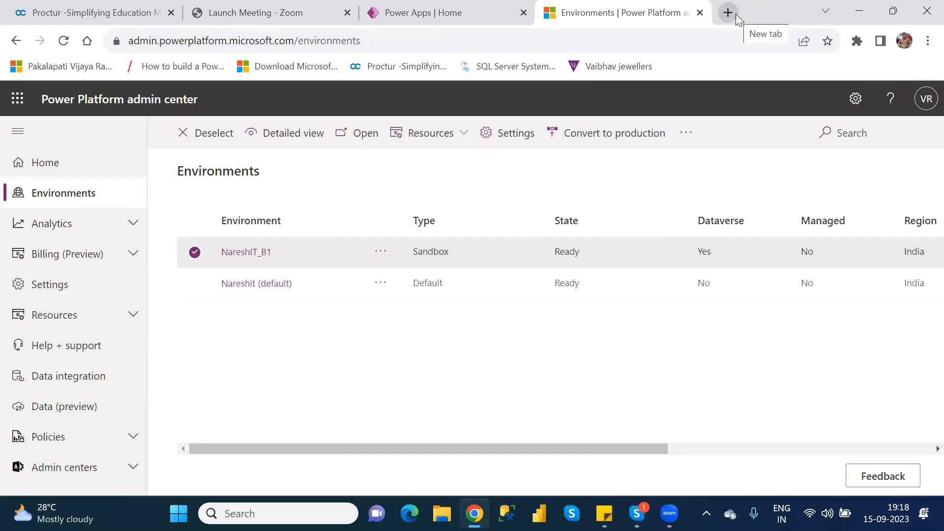
left_click(700, 12)
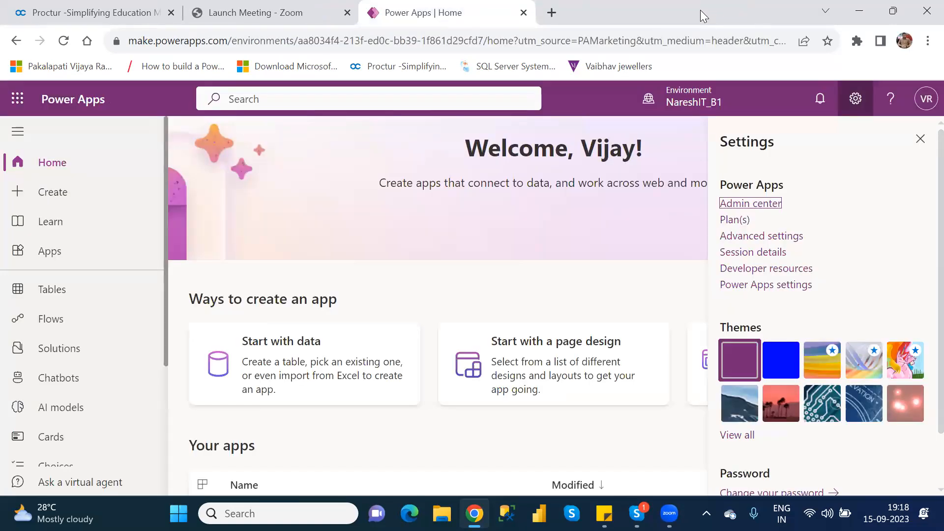
left_click(924, 143)
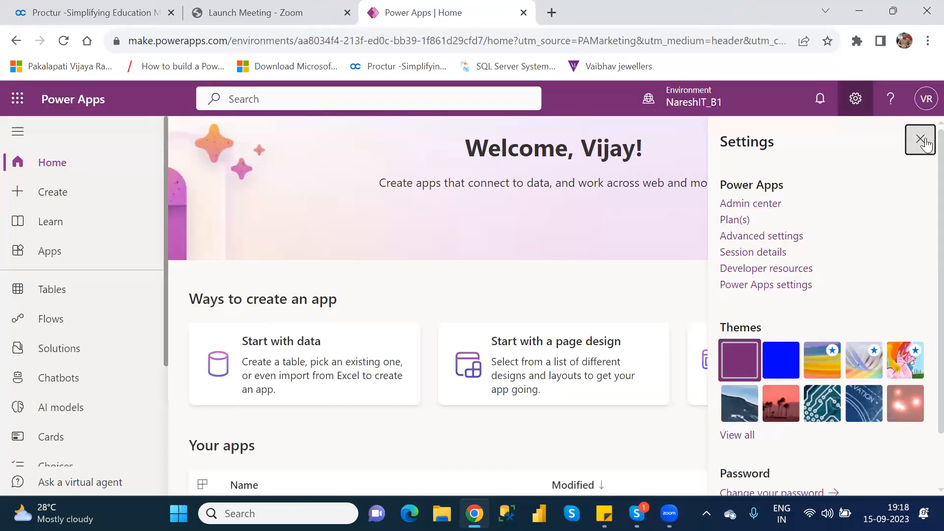
Open NareshIT_BlankCanvasApp from the Apps list for editing and skip the welcome dialog.
left_click(71, 252)
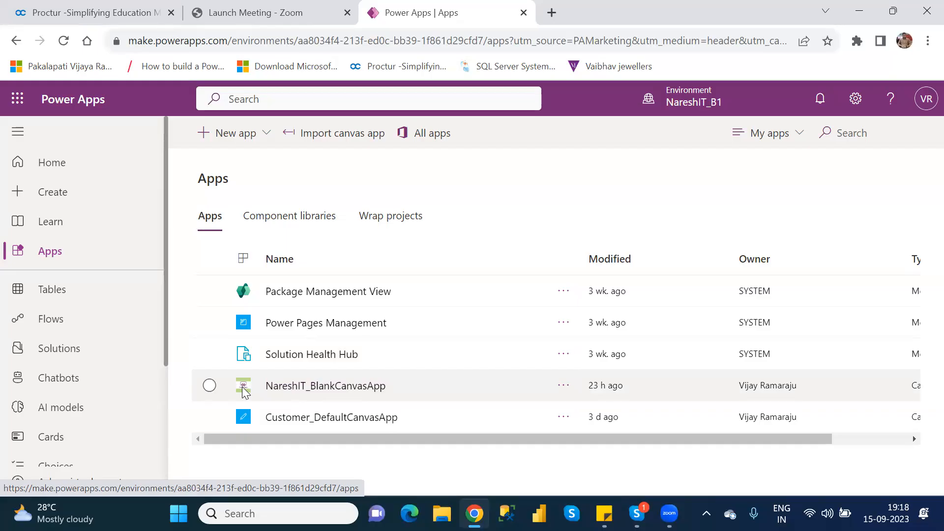
left_click(209, 385)
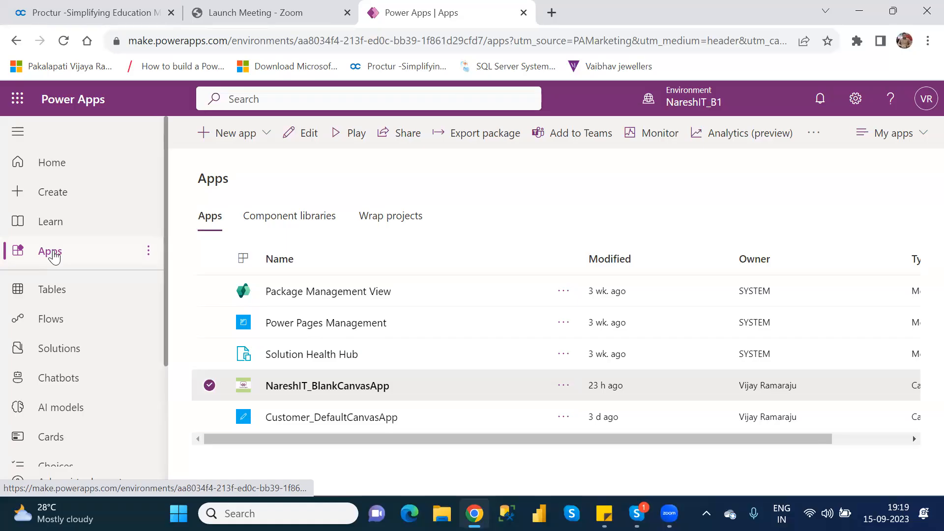
left_click(306, 133)
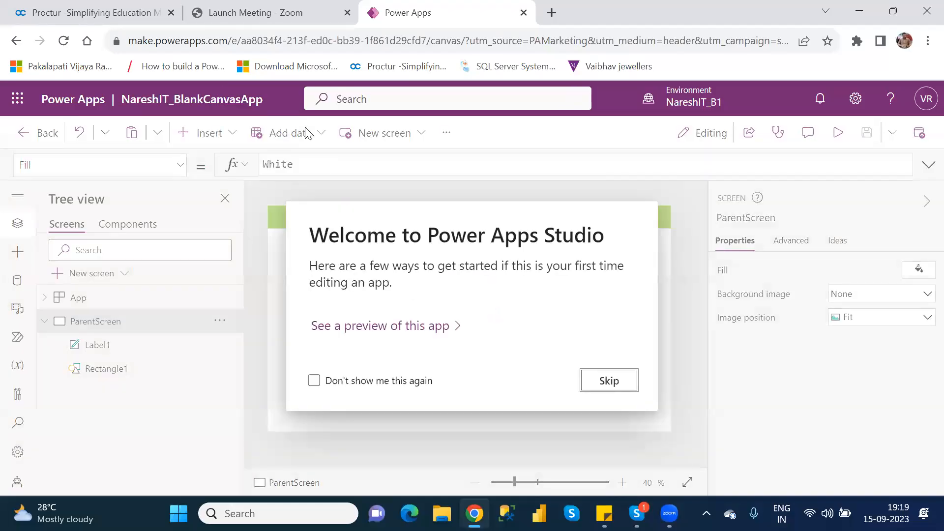
left_click(616, 385)
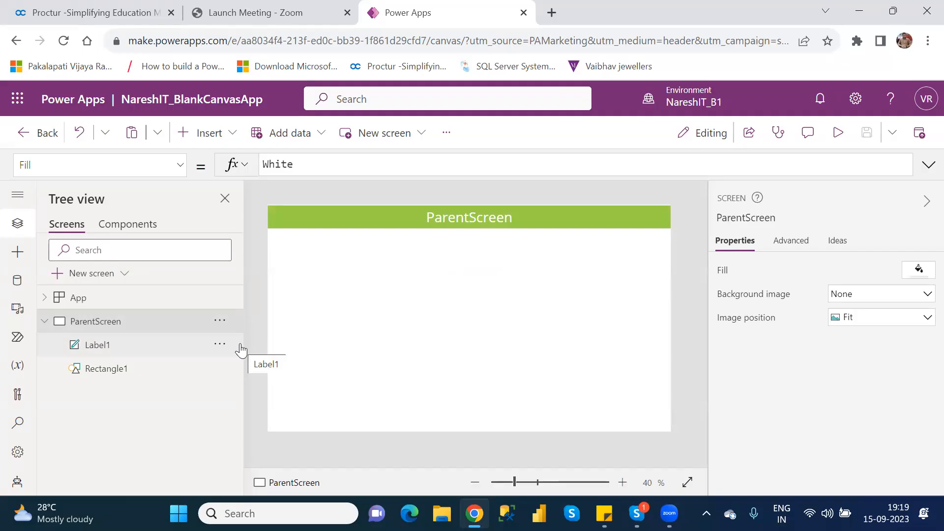
left_click(573, 217)
key("Down")
key("Down")
key("Down")
key("Down")
key("Down")
key("Down")
key("Down")
key("Down")
key("Down")
key("Down")
key("Down")
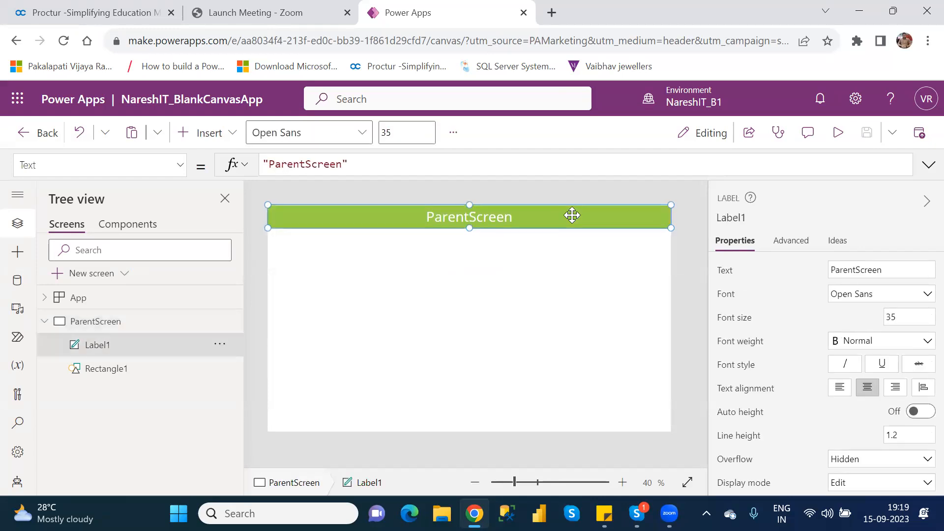
key("Down")
key("Down")
key("Down")
key("Down")
key("Down")
key("Down")
key("Down")
key("Down")
key("Down")
key("Down")
key("Down")
key("Down")
key("Down")
key("Down")
key("Down")
key("Down")
key("Down")
key("Down")
key("Down")
key("Down")
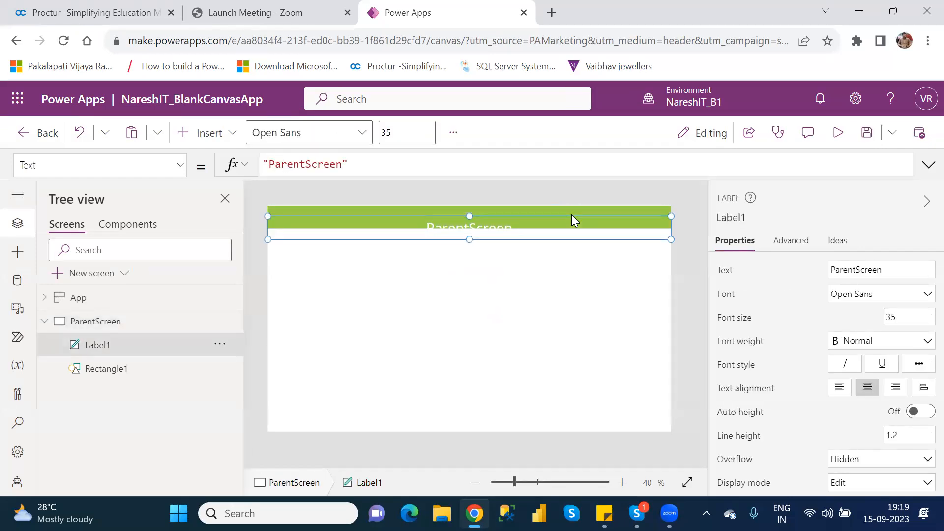
left_click(571, 214)
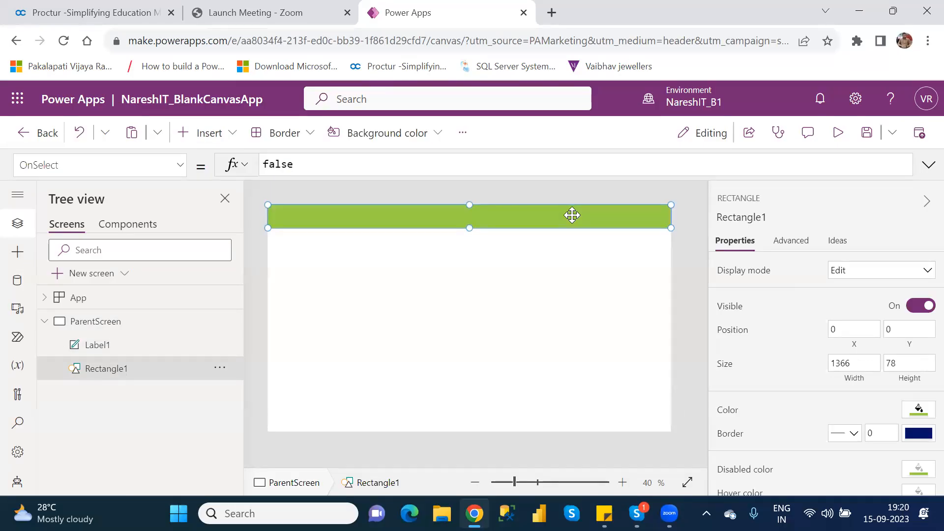
left_click(496, 261)
left_click(392, 242)
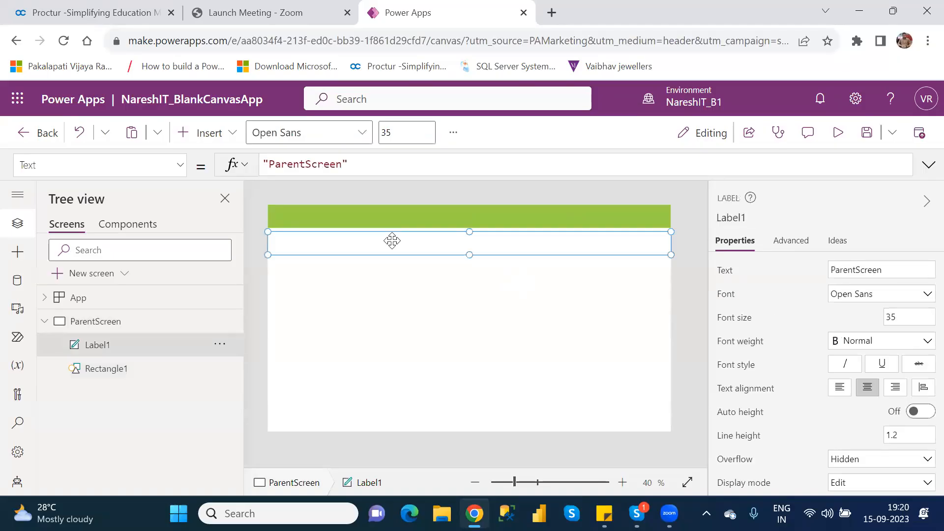
key("Up")
key("Up")
key("Up")
key("Up")
key("Up")
key("Up")
key("Up")
key("Up")
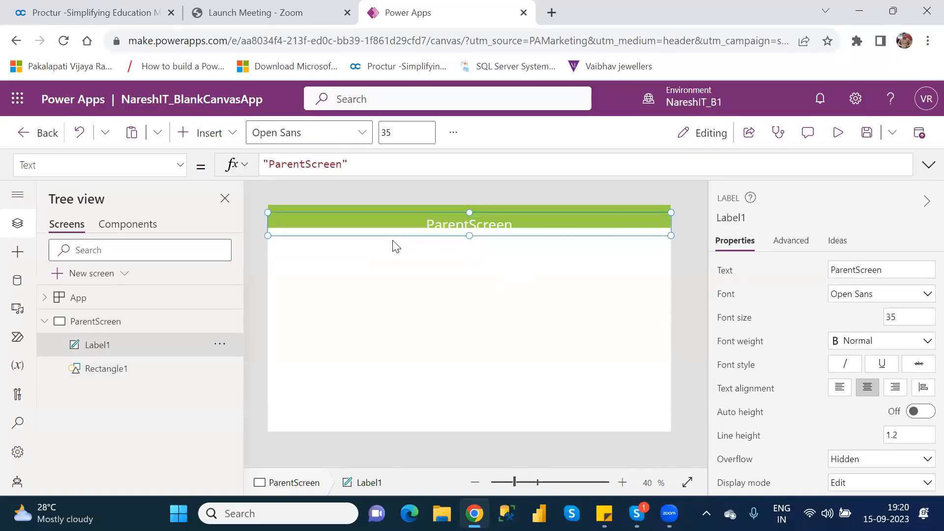
key("Up")
key("Up")
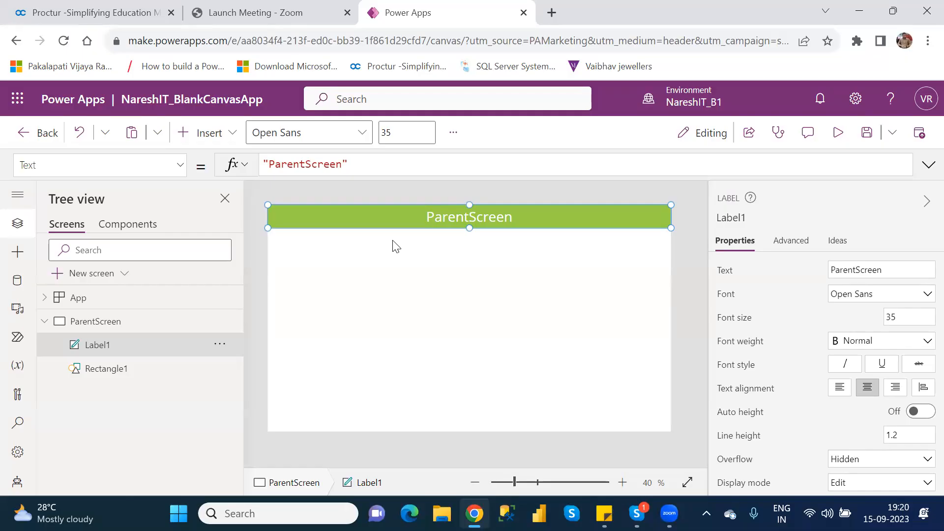
Add a new blank screen and rename it TempScreen.
left_click(103, 284)
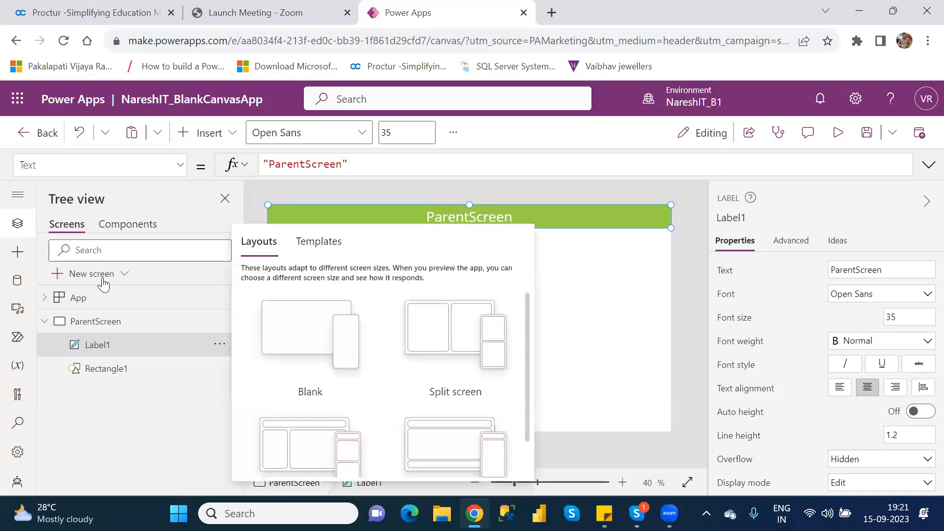
left_click(309, 334)
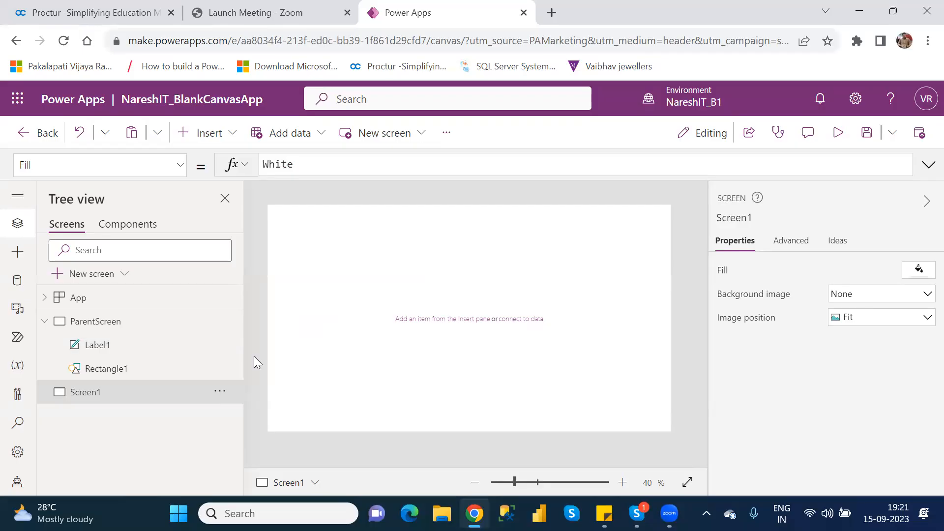
double_click(97, 398)
type("TempScreen")
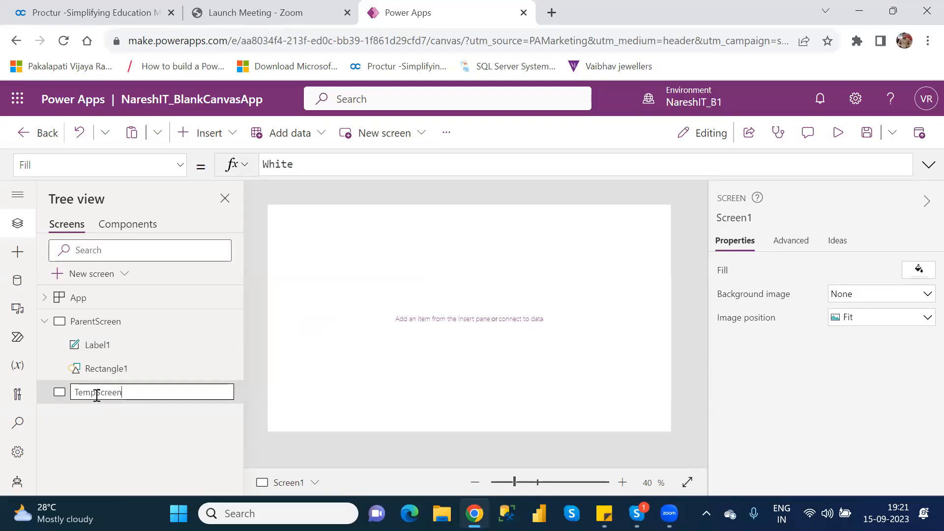
key("Return")
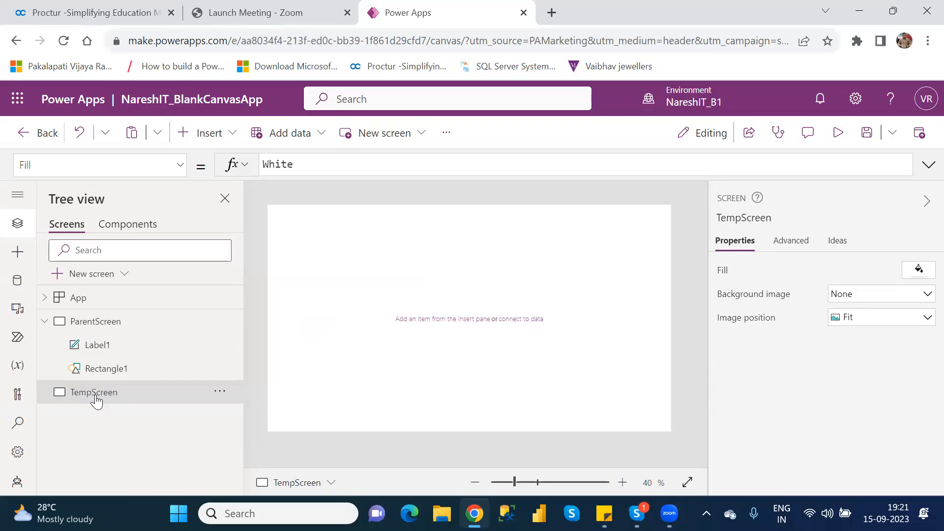
Copy the ParentScreen title label and paste it onto TempScreen.
left_click(96, 344)
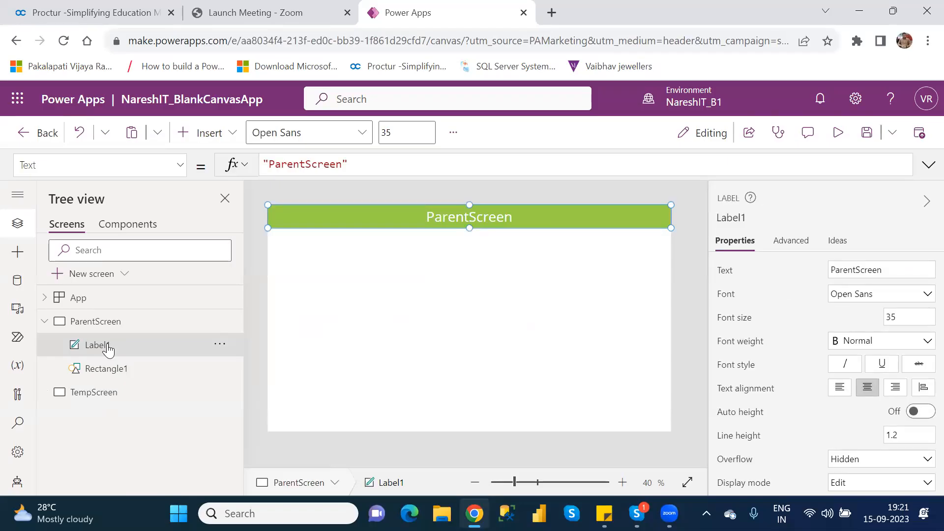
left_click(105, 400)
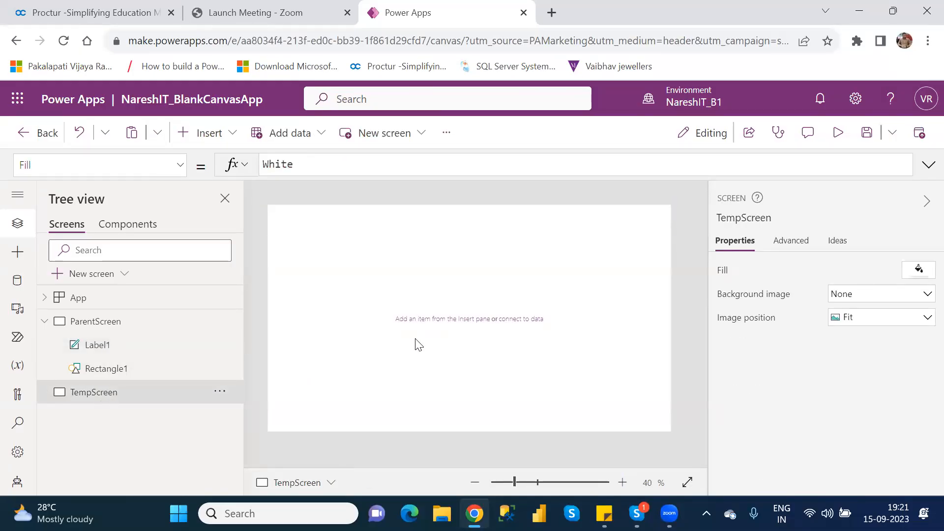
key("ctrl+v")
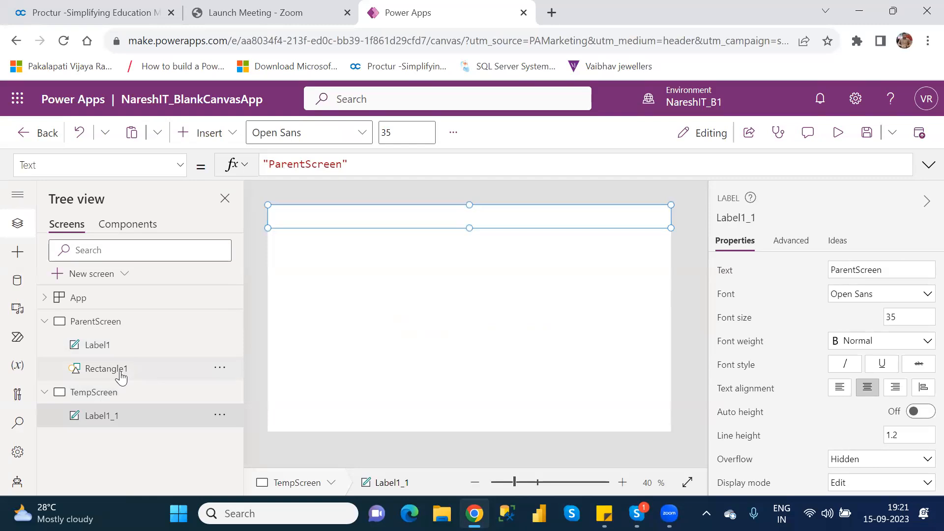
Paste the header rectangle onto TempScreen and move it up to the top edge of the screen.
left_click(121, 373)
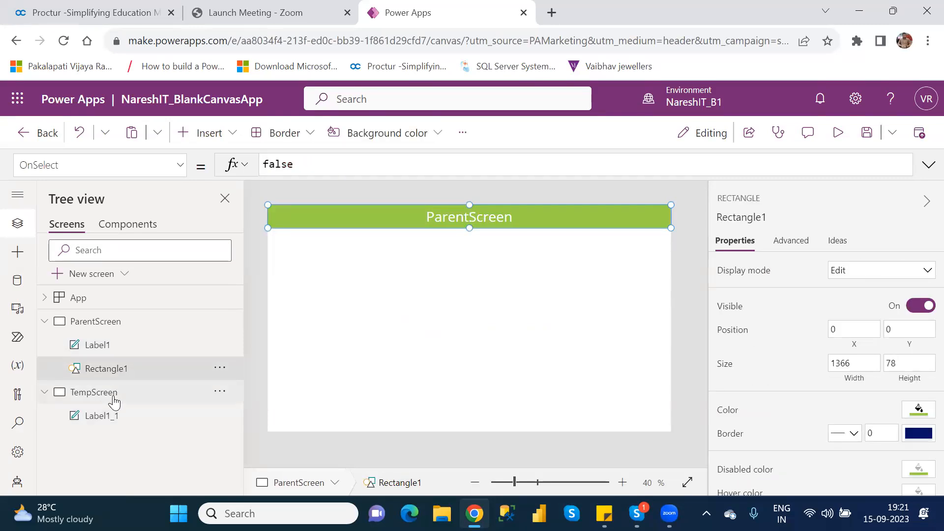
left_click(109, 416)
key("ctrl+v")
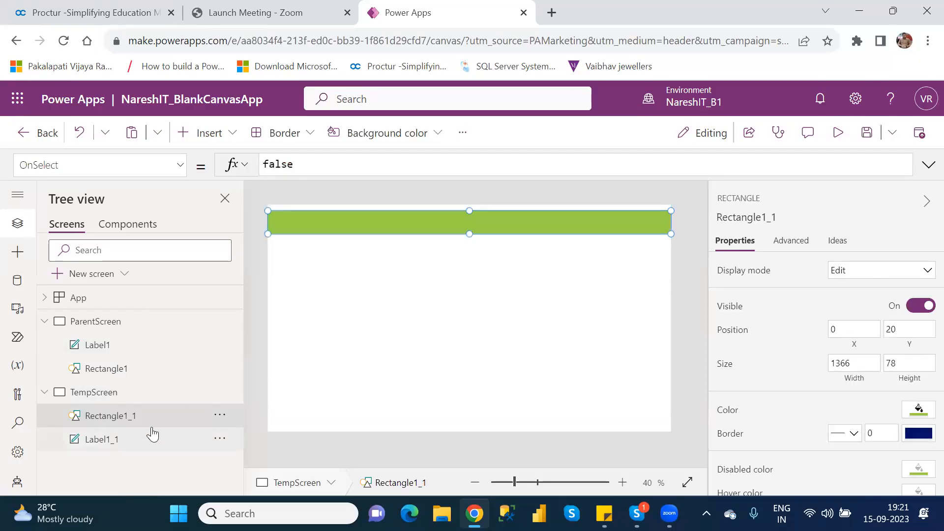
left_click_drag(457, 224, 457, 217)
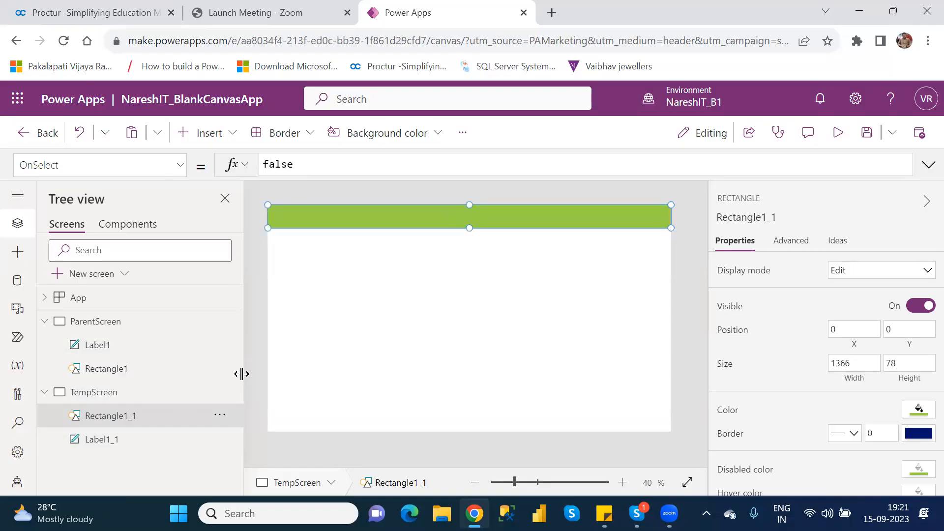
Change the pasted label's text on TempScreen to TempScreen.
left_click(118, 440)
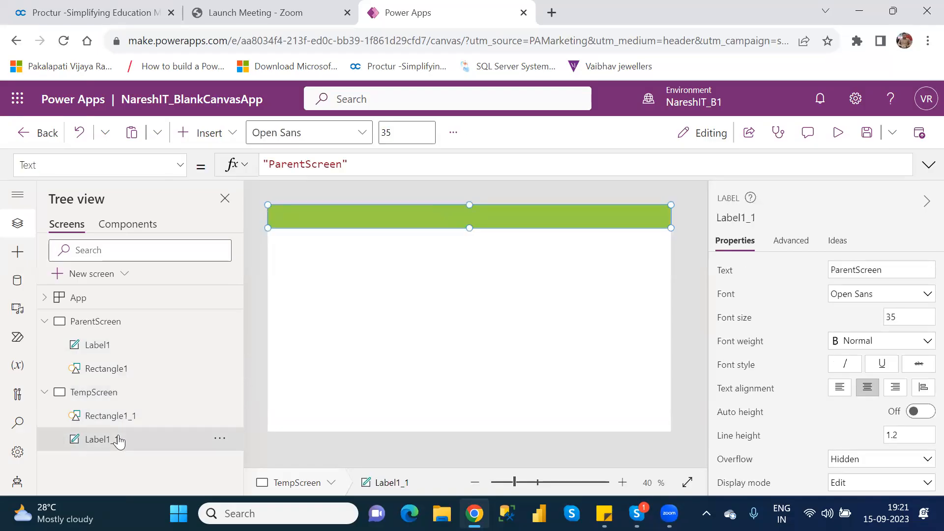
mouse_move(514, 225)
left_mouse_down()
mouse_move(518, 275)
mouse_move(521, 221)
left_mouse_up()
left_click_drag(521, 221, 520, 220)
left_click(857, 270)
key("BackSpace")
key("BackSpace")
key("BackSpace")
key("BackSpace")
key("BackSpace")
key("BackSpace")
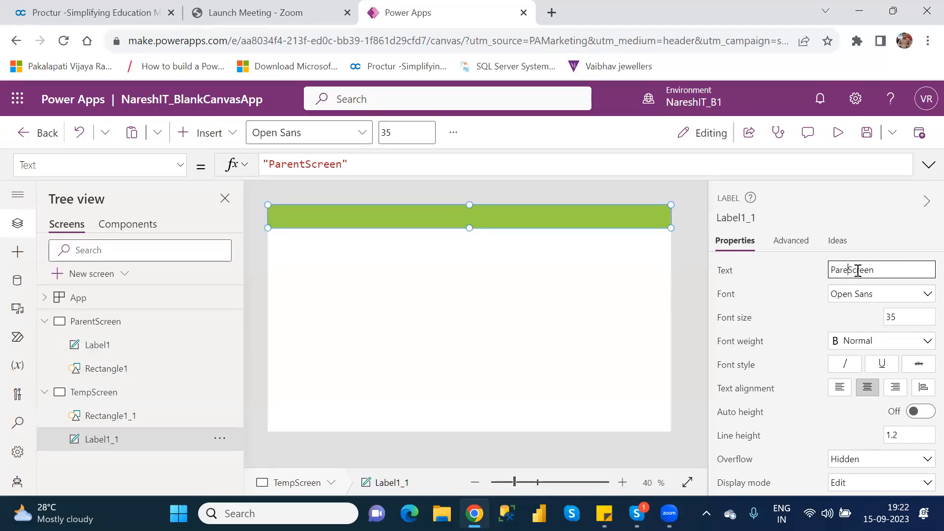
type("Temp")
left_click(532, 316)
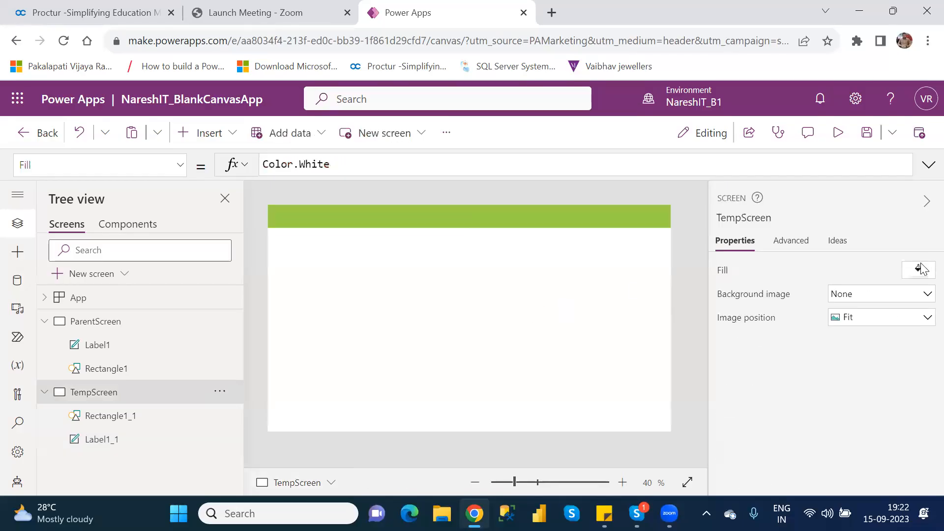
Set the TempScreen label's text color to black.
left_click(108, 439)
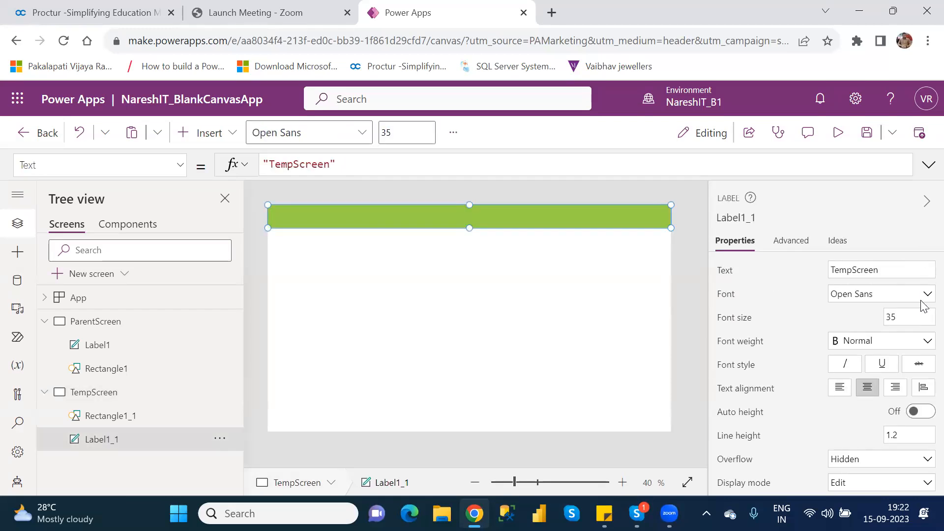
scroll(923, 334, "down", 2)
scroll(923, 355, "down", 4)
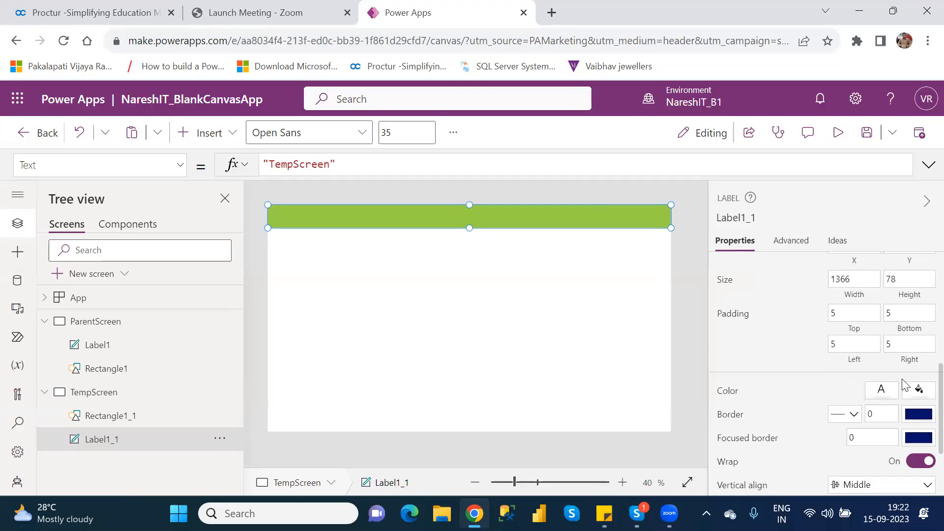
left_click(880, 389)
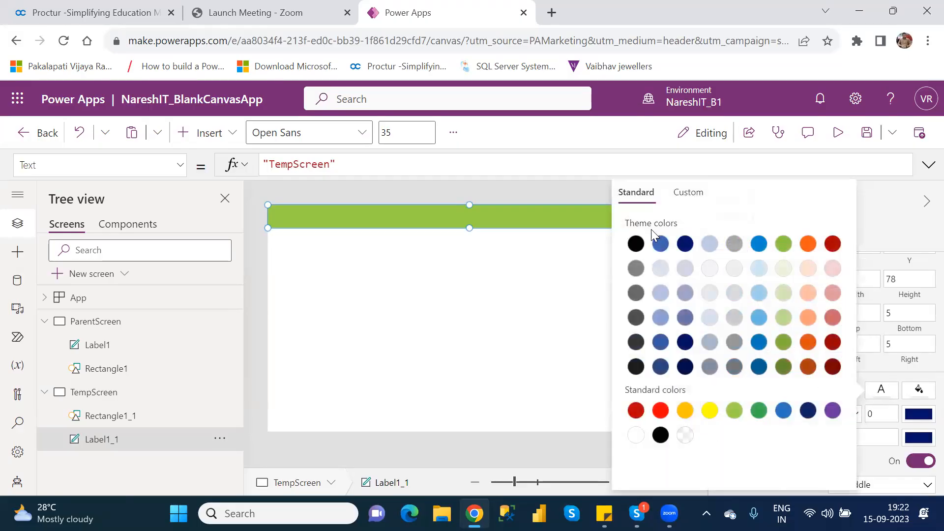
left_click(634, 246)
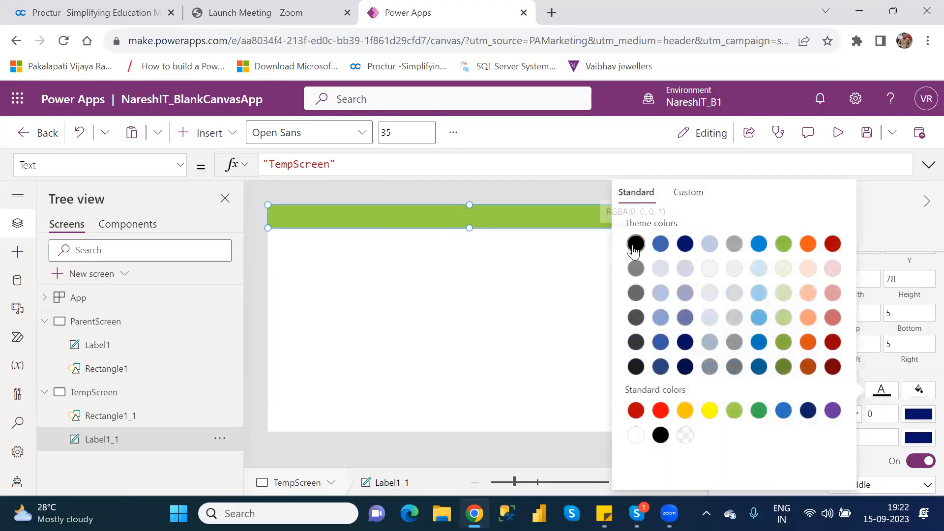
left_click_drag(426, 218, 455, 283)
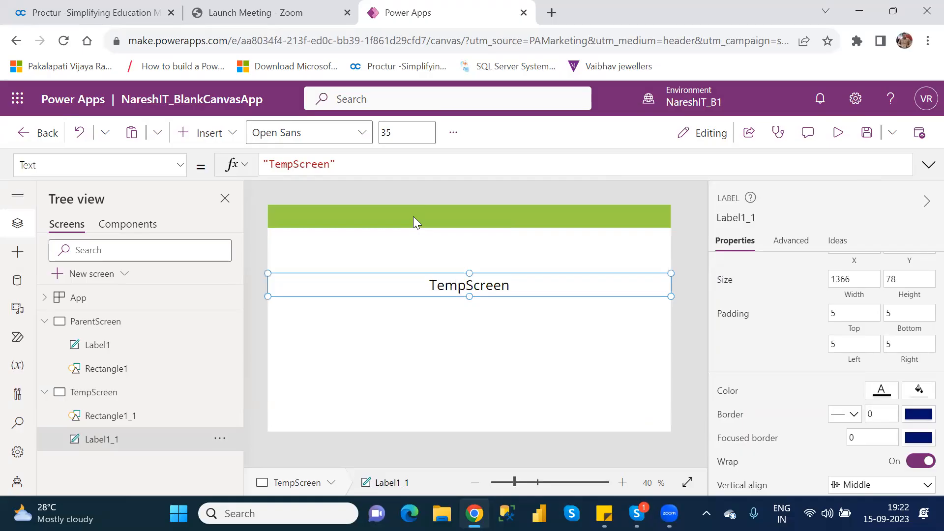
left_click(414, 220)
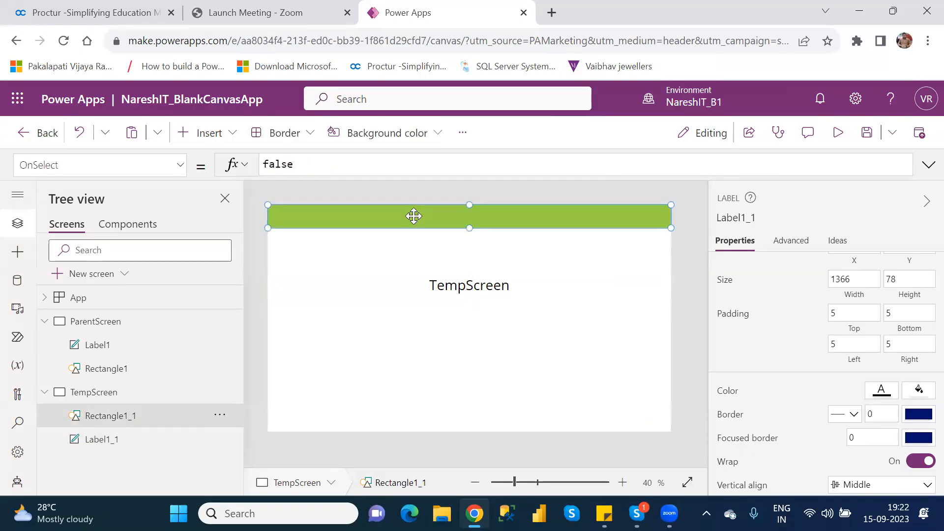
left_click(475, 285)
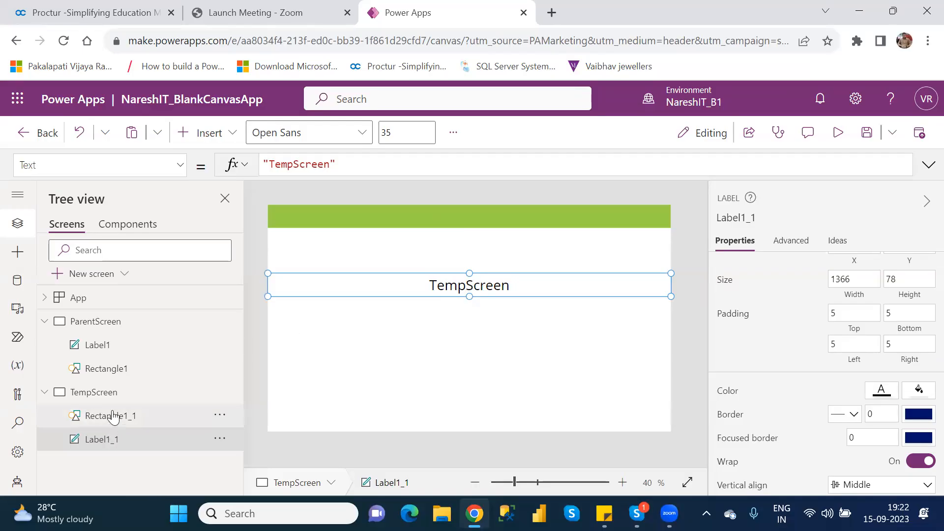
left_click(219, 418)
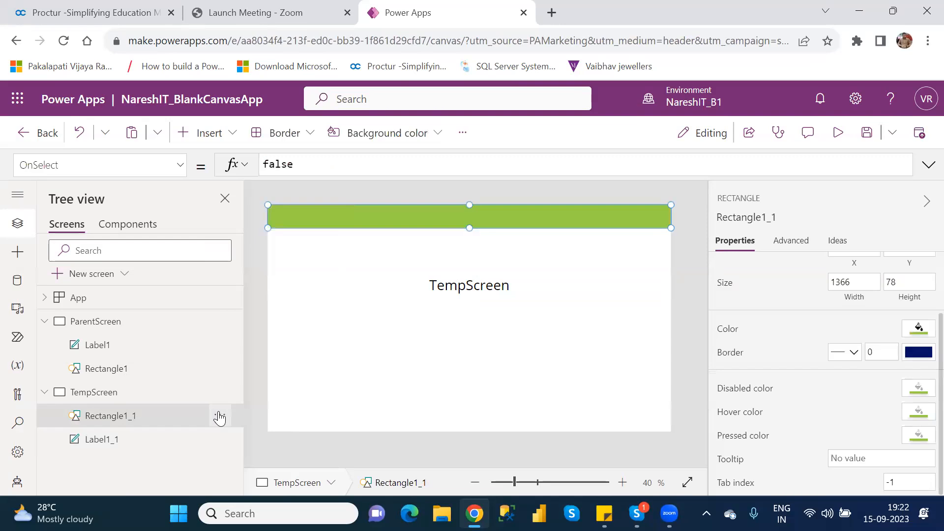
left_click(219, 419)
mouse_move(272, 349)
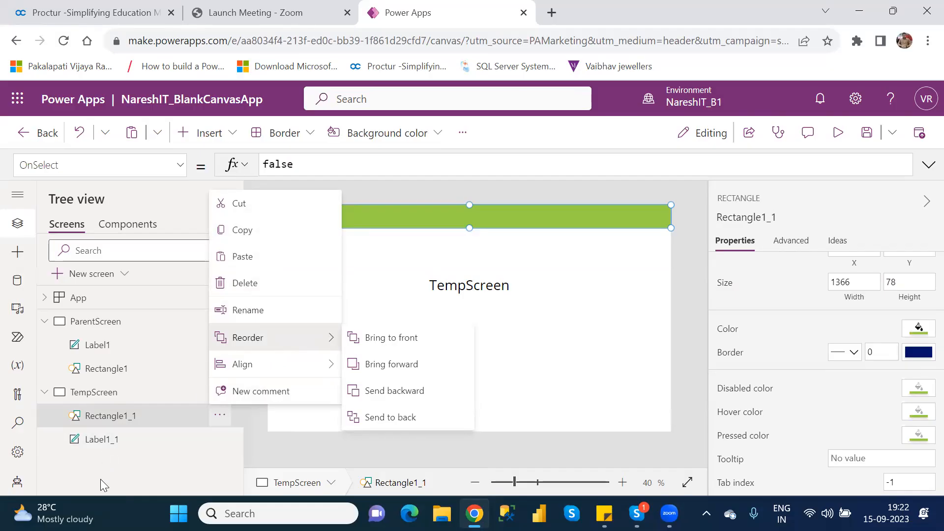
left_click(520, 288)
left_click(517, 284)
left_click_drag(517, 284, 518, 213)
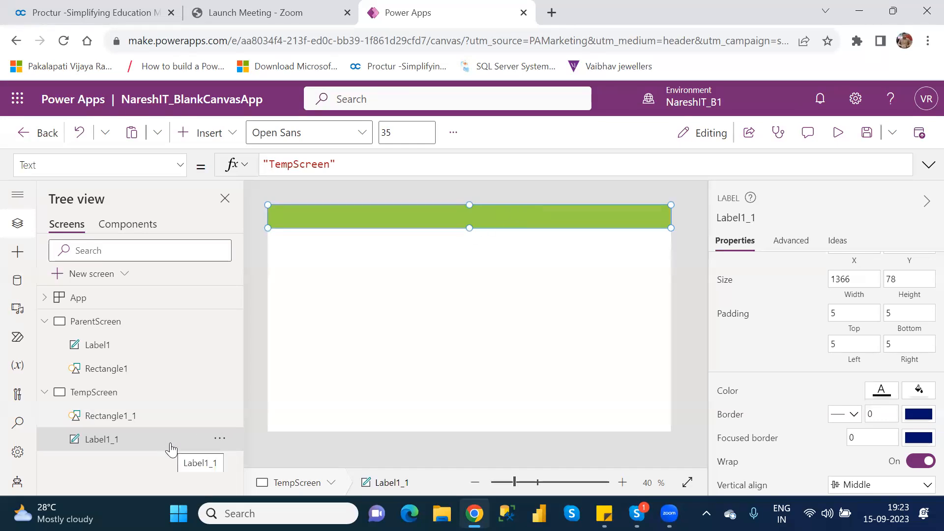
Bring the TempScreen title label to the front so it shows above the header rectangle.
left_click(219, 439)
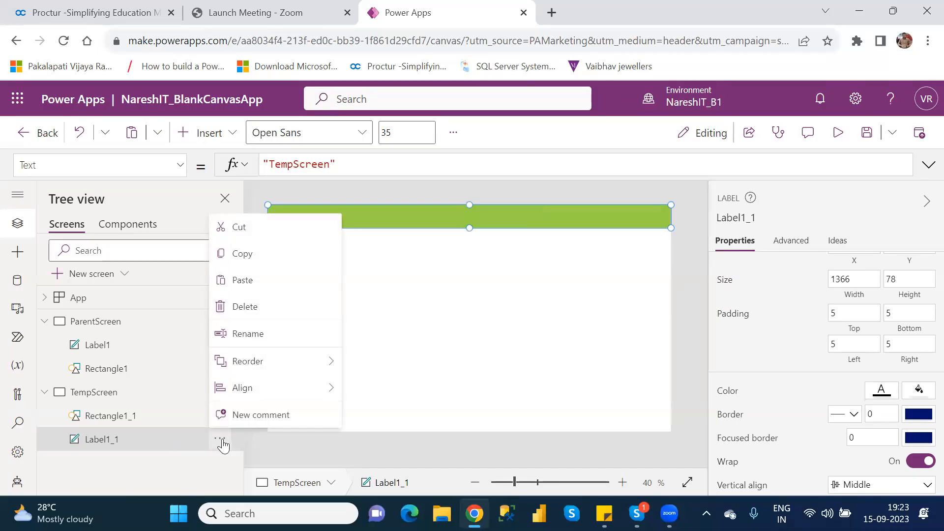
mouse_move(274, 393)
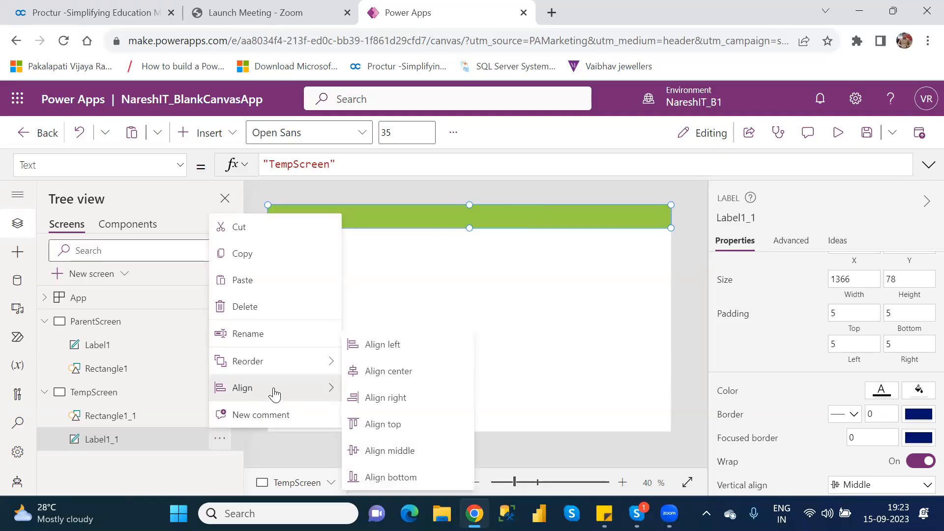
mouse_move(266, 371)
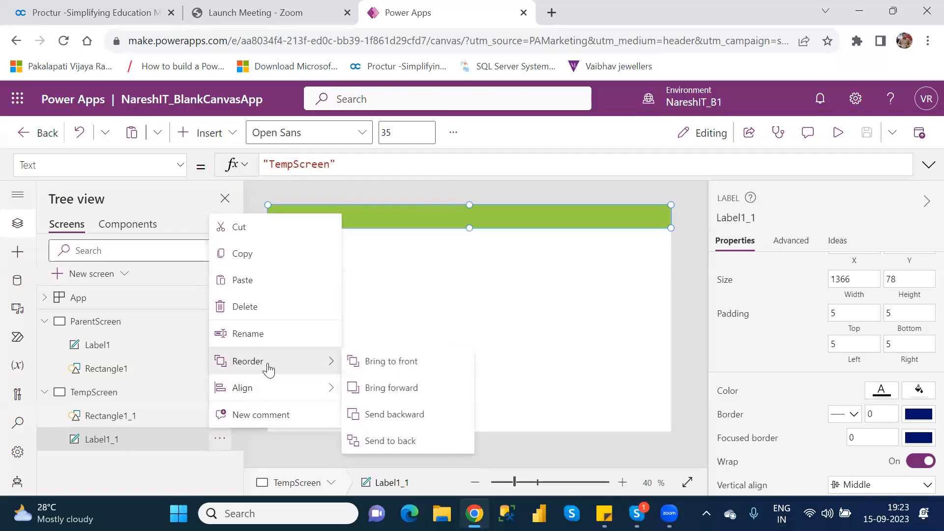
left_click(407, 362)
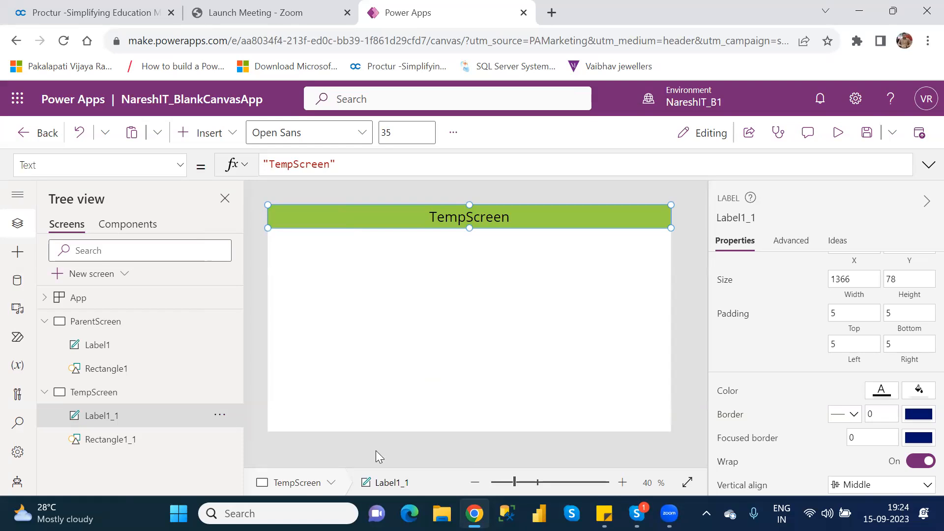
Send the TempScreen title label to the back.
left_click(219, 416)
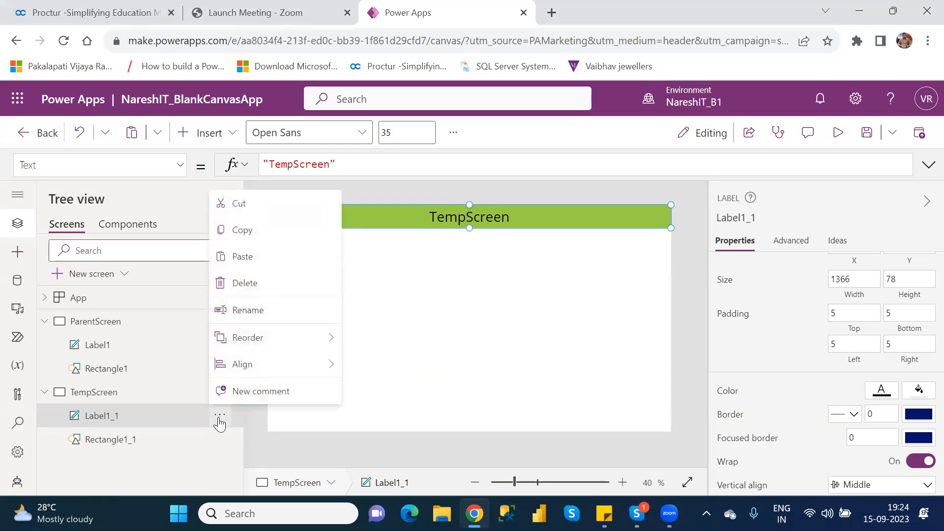
mouse_move(265, 341)
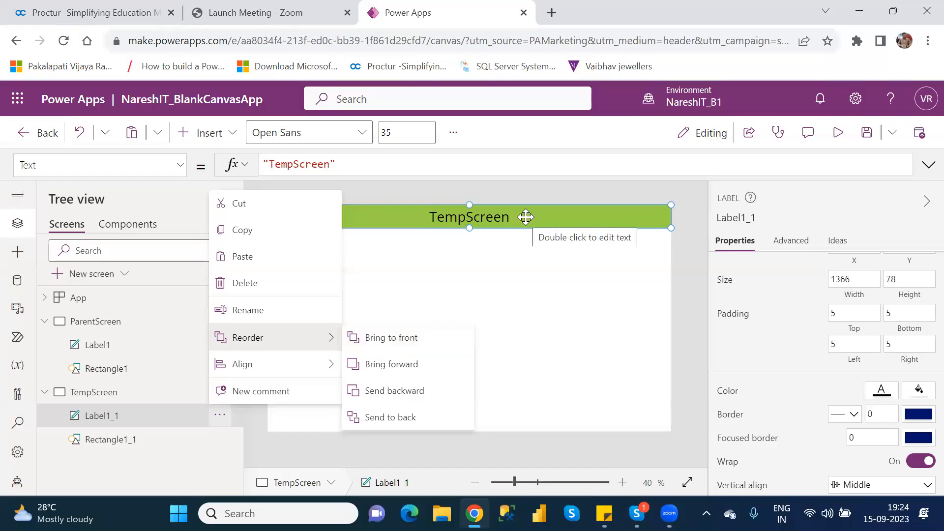
left_click(419, 418)
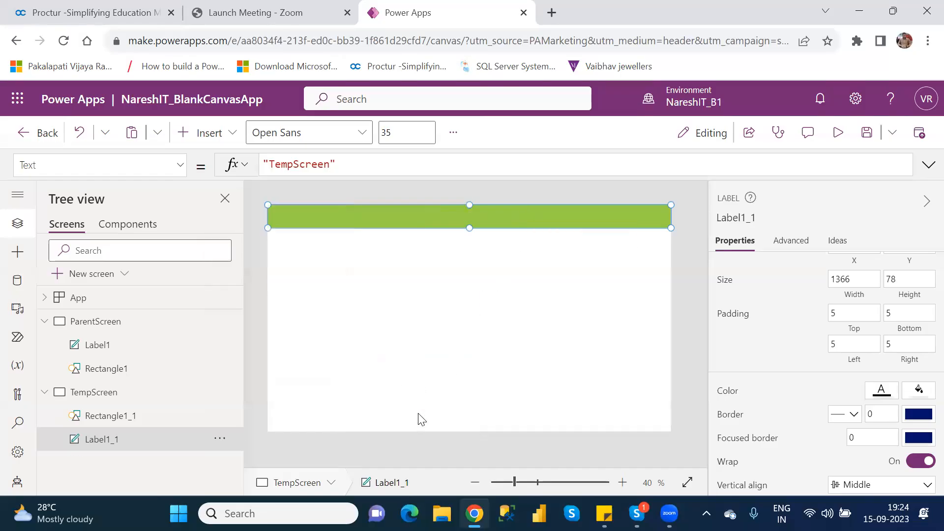
Send the TempScreen header rectangle to the back behind the title label.
left_click(420, 325)
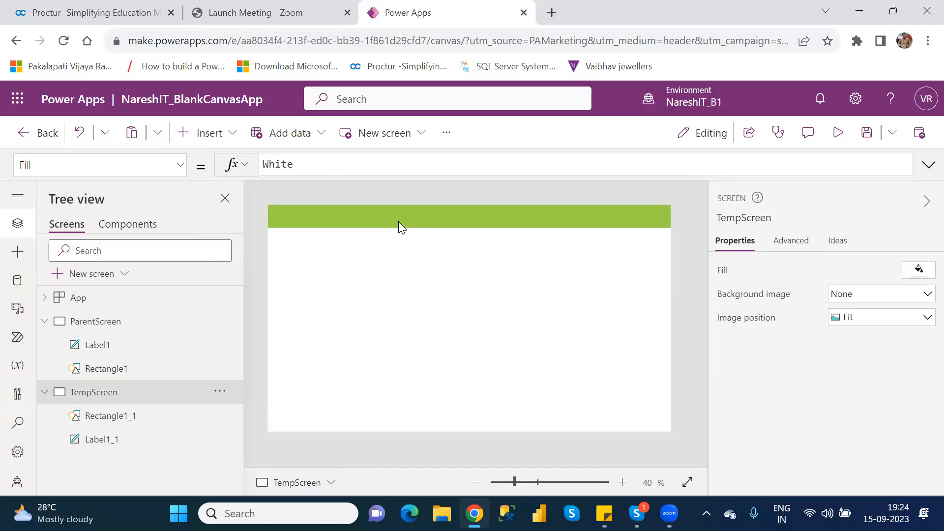
left_click(220, 417)
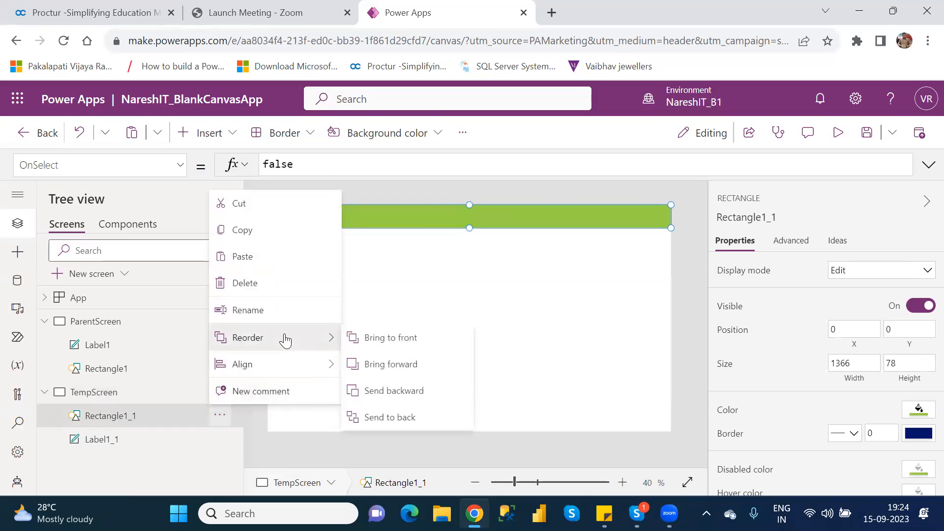
left_click(393, 419)
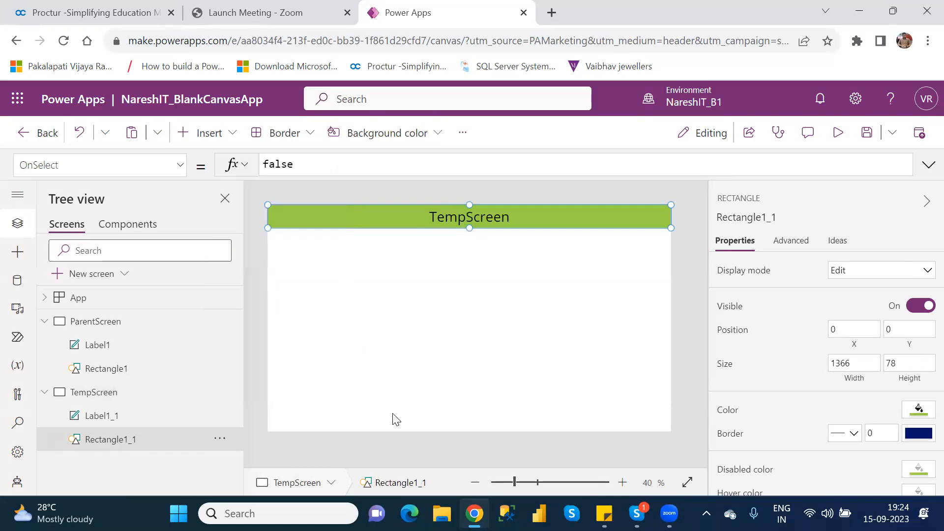
left_click(455, 337)
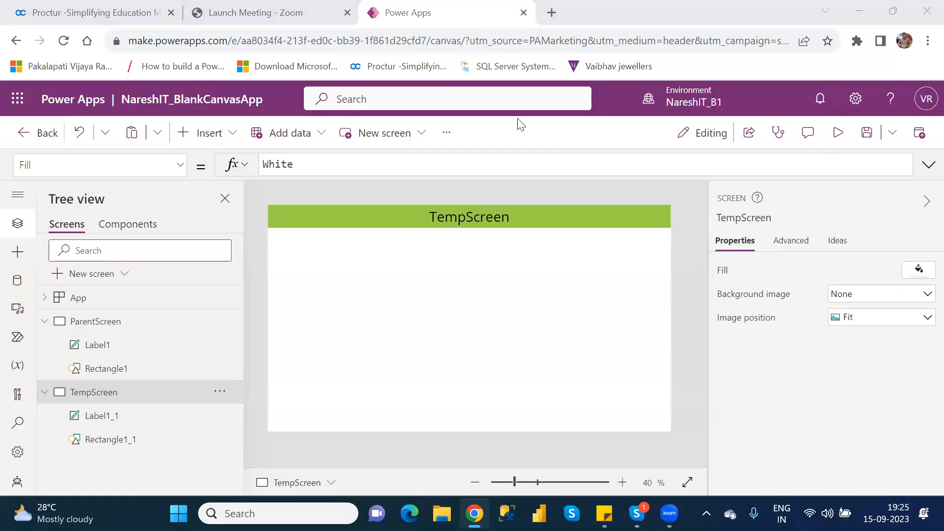
Change the TempScreen header rectangle's color to the orange standard color RGBA(255, 191, 0, 1).
left_click(446, 268)
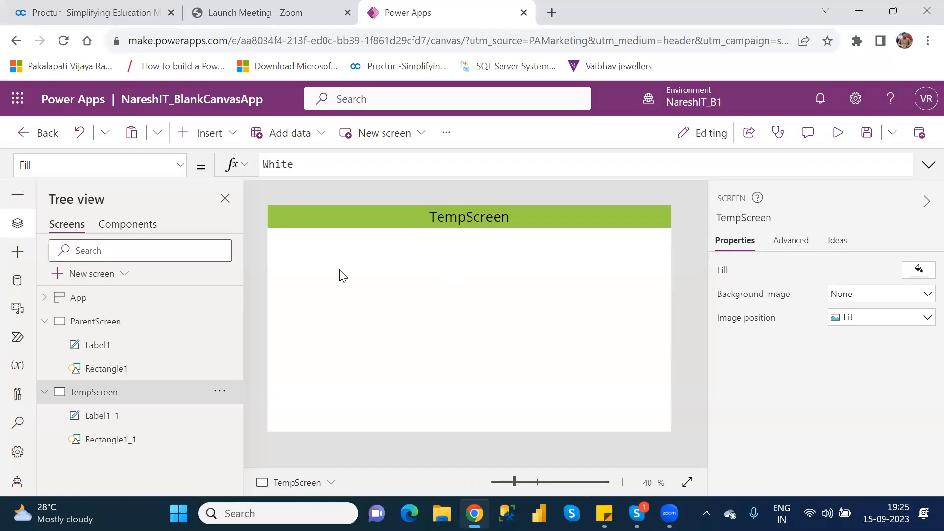
left_click(313, 219)
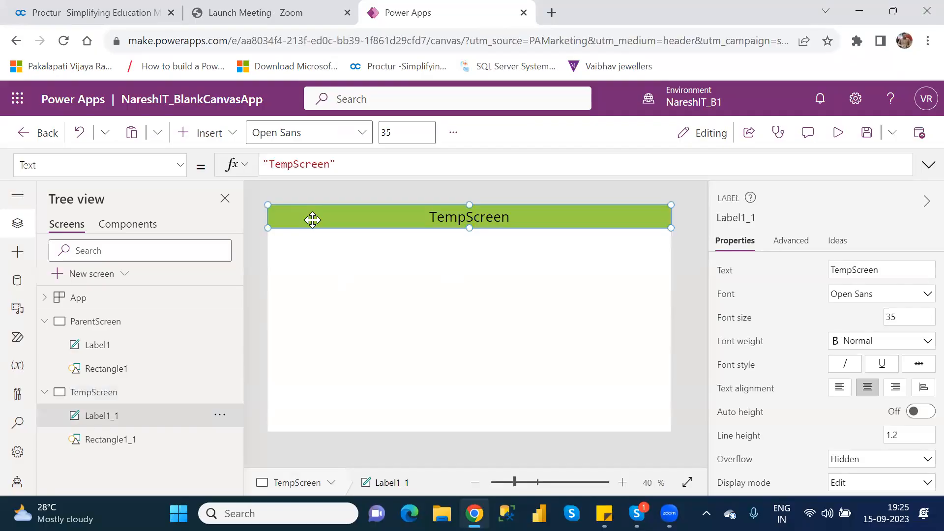
left_click(126, 447)
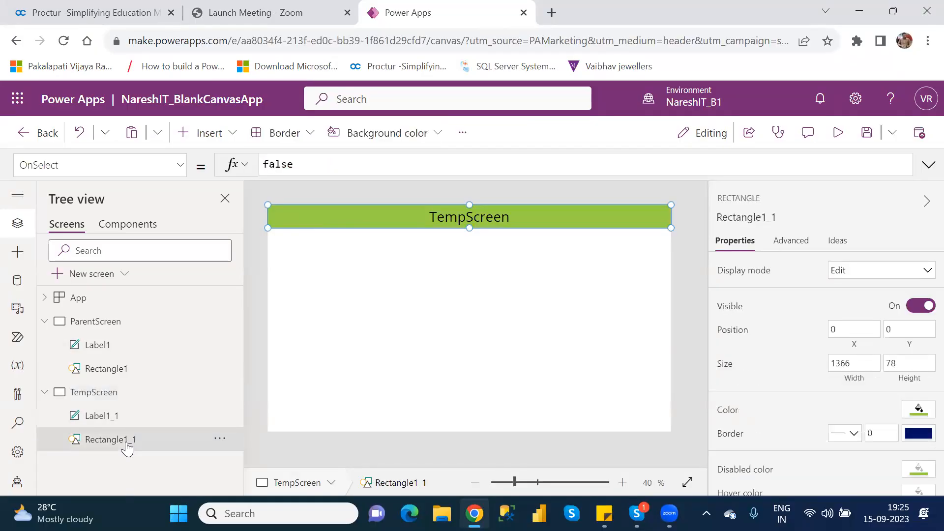
left_click(918, 411)
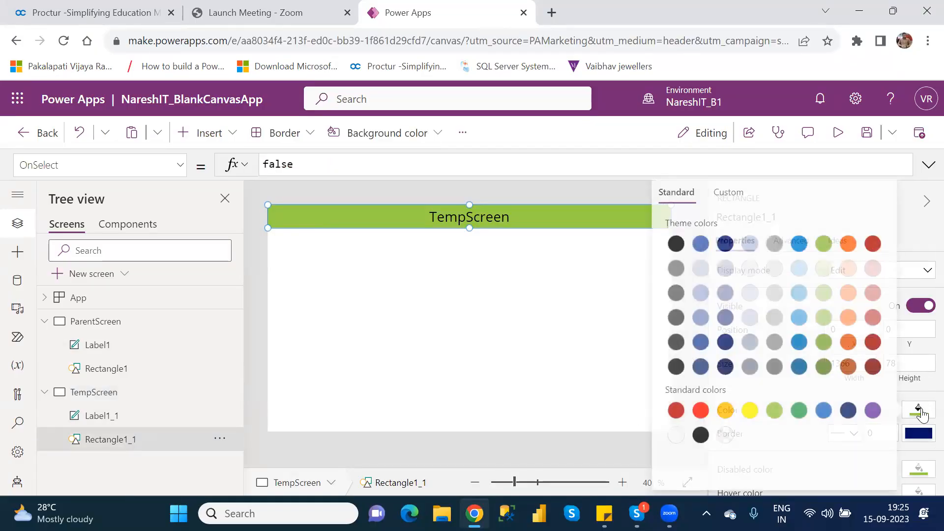
left_click(722, 411)
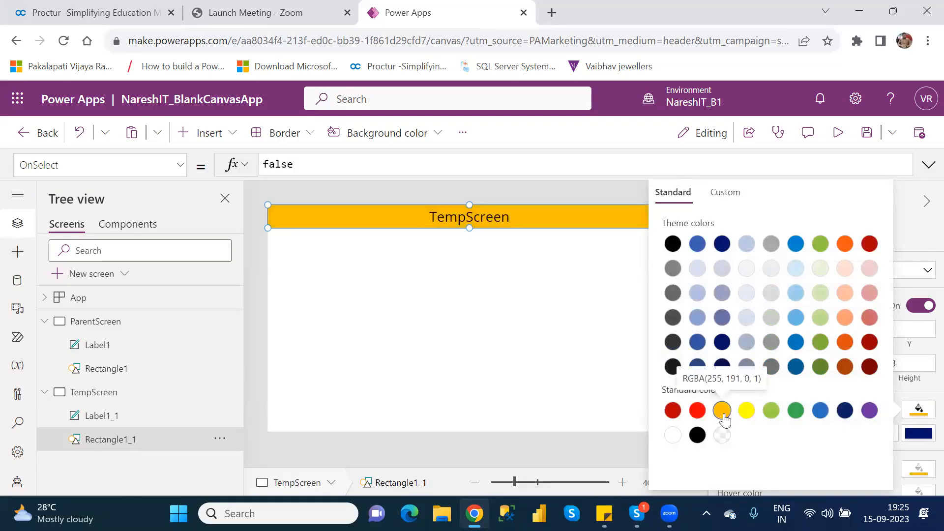
left_click(498, 321)
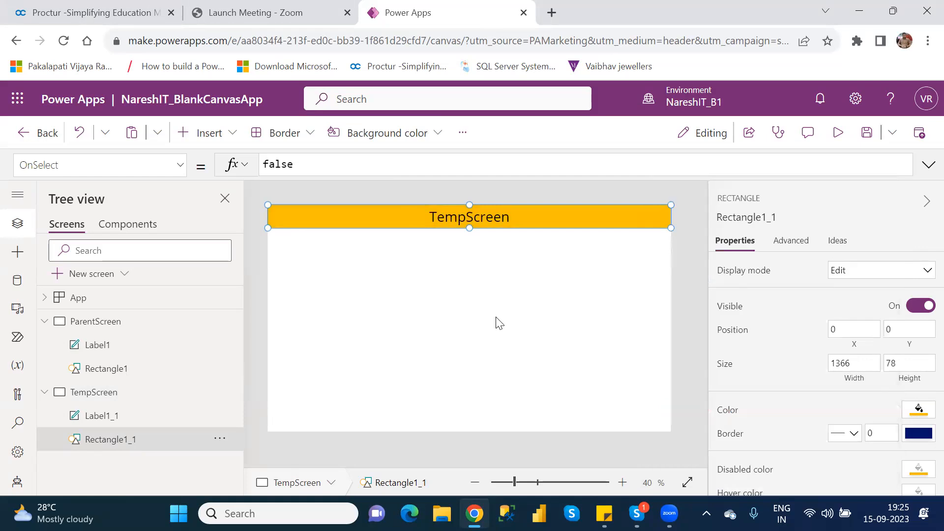
left_click(498, 322)
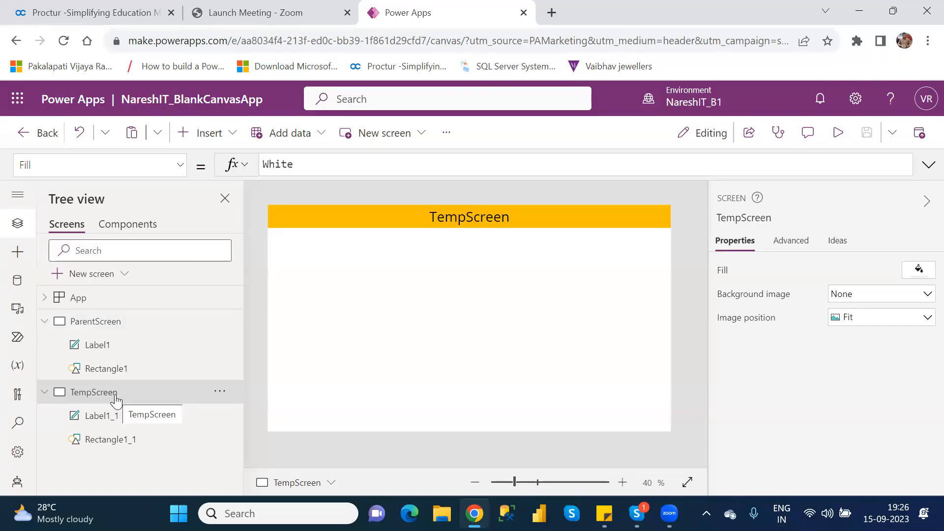
Set the TempScreen title label's font size to 15.
left_click(91, 320)
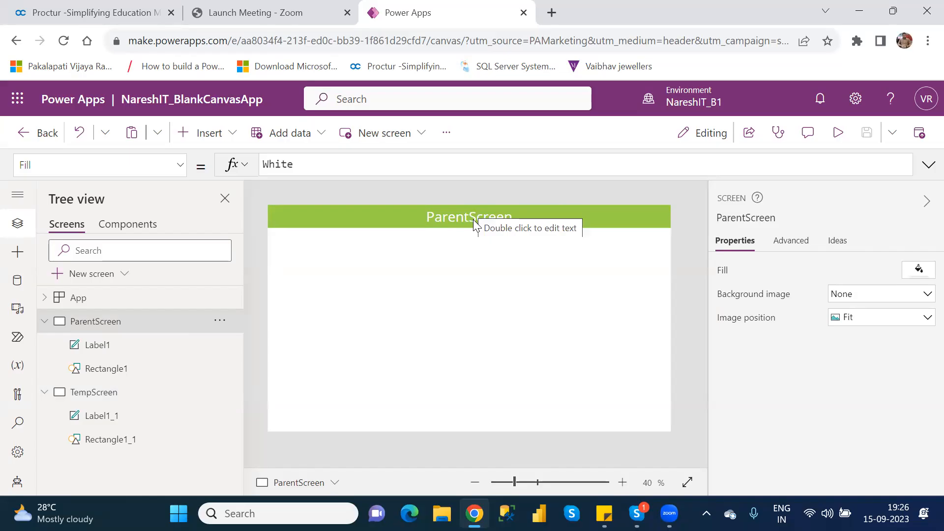
left_click(107, 424)
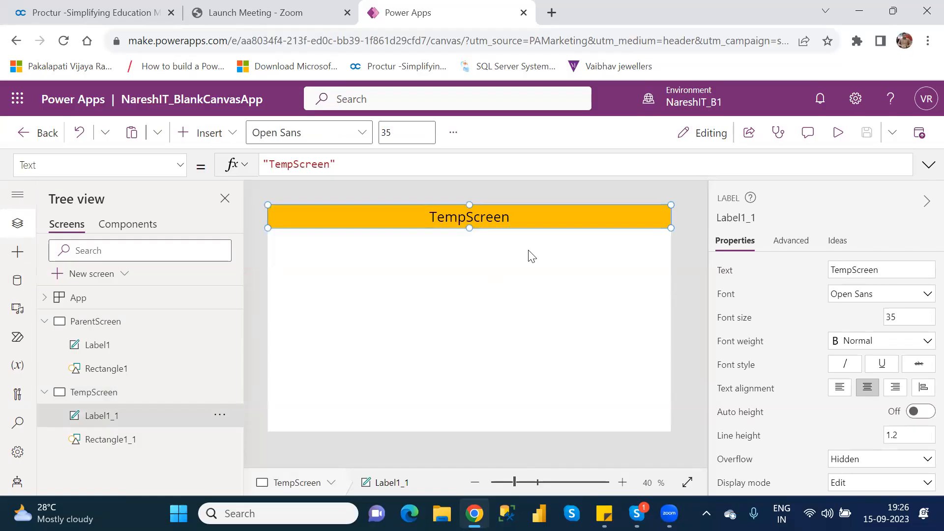
double_click(890, 314)
type("15")
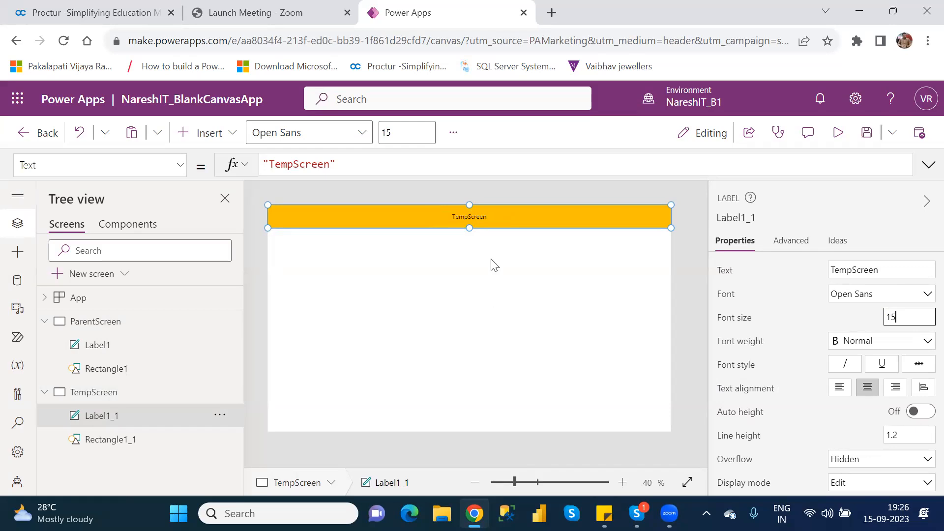
Compare the header labels and rectangles on ParentScreen and TempScreen, including the ParentScreen rectangle's fill color.
left_click(103, 355)
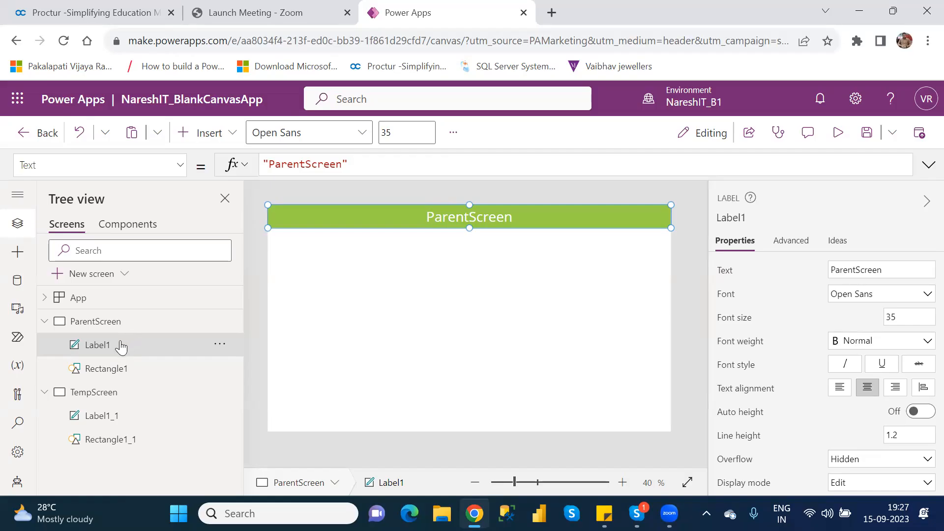
left_click(133, 372)
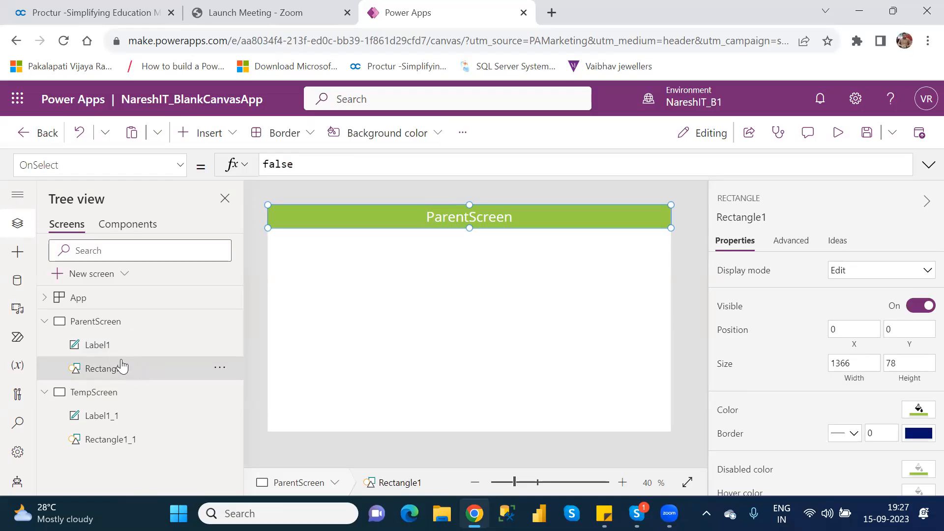
left_click(122, 452)
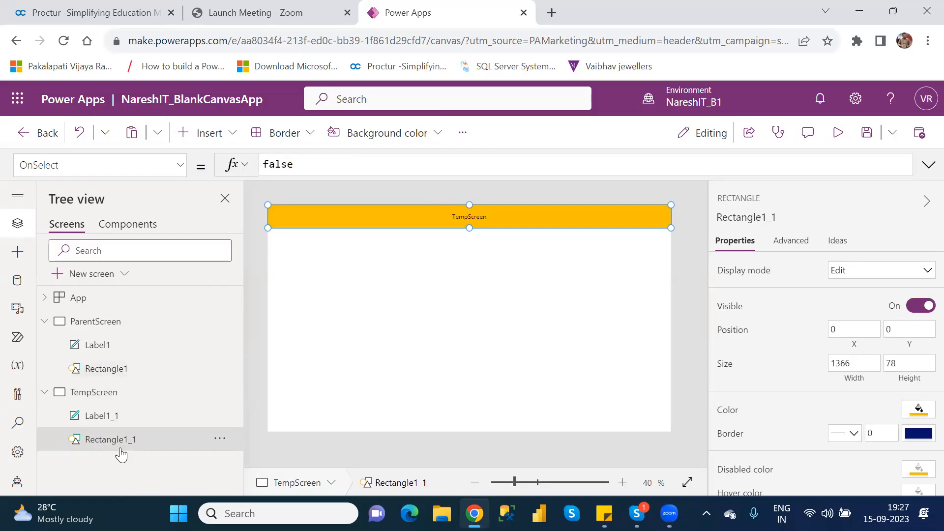
left_click(107, 352)
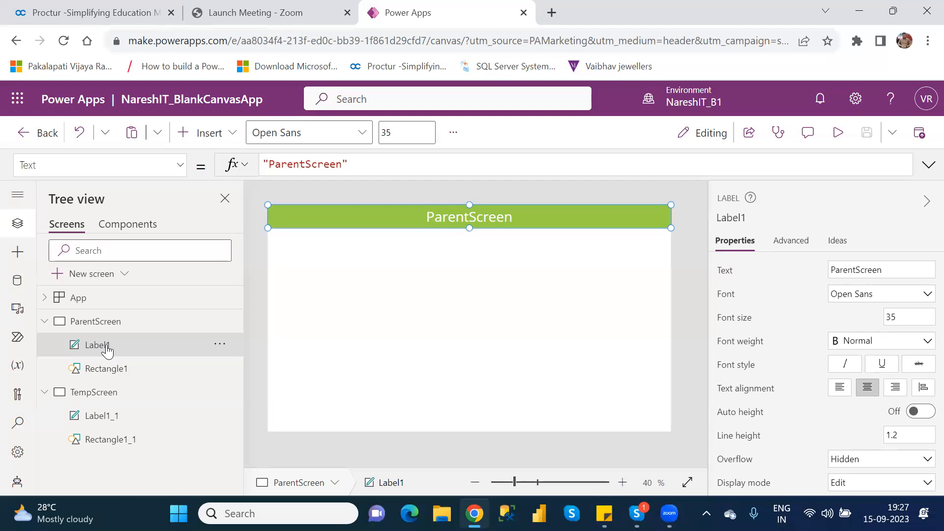
left_click(120, 423)
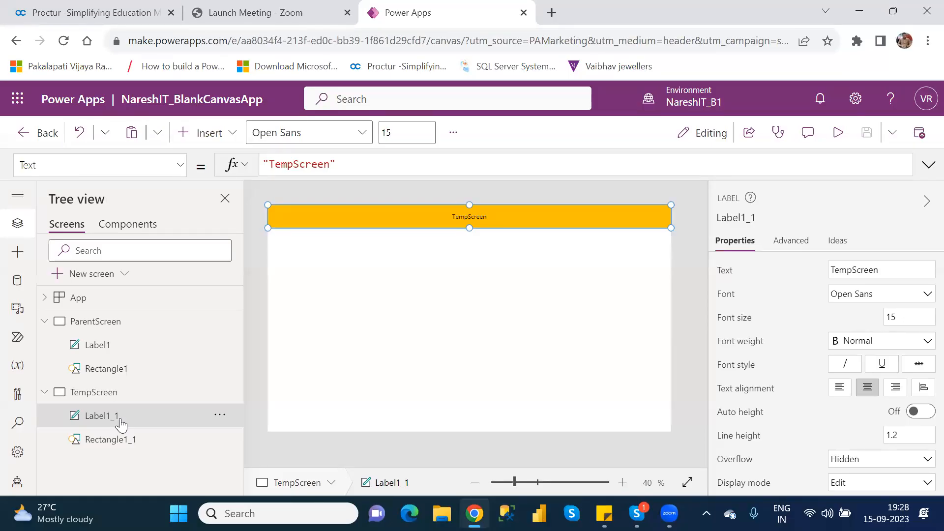
left_click(123, 322)
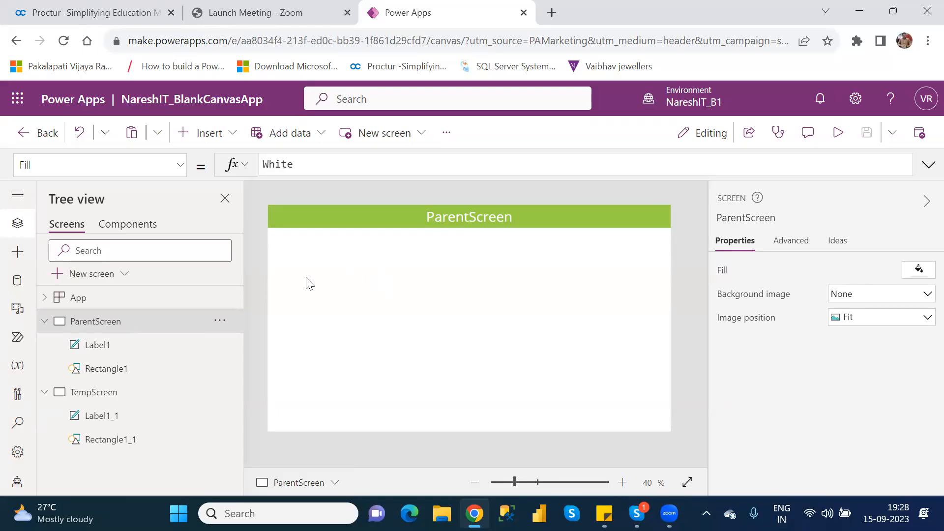
left_click(120, 375)
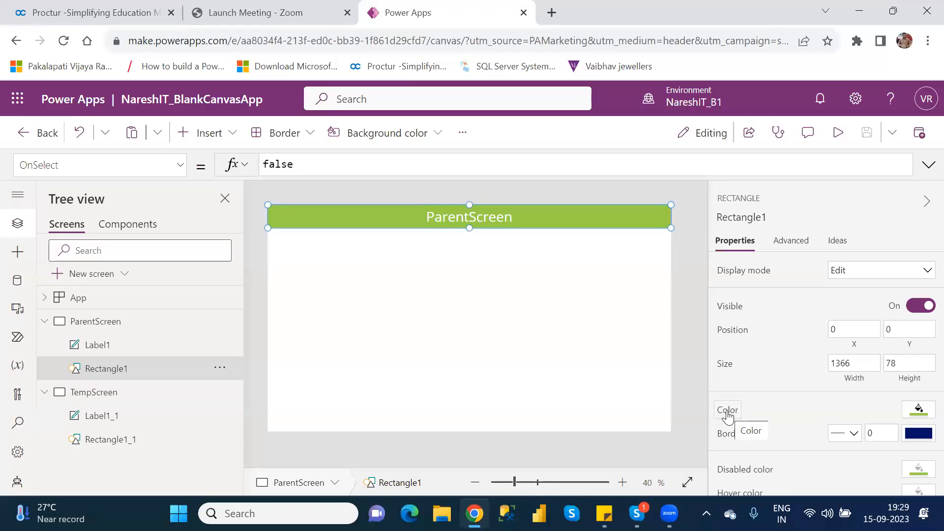
left_click(727, 413)
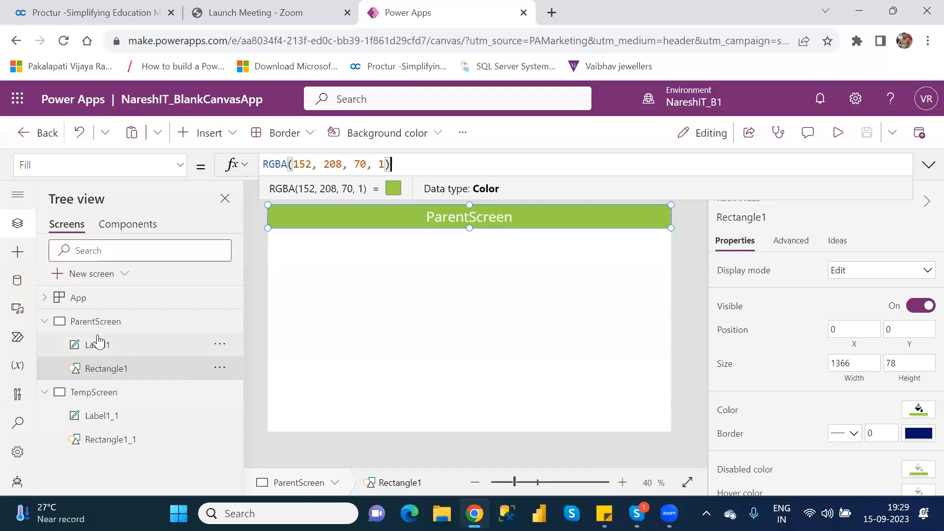
Inspect the fill formula of the ParentScreen header rectangle.
left_click(92, 325)
left_click(92, 325)
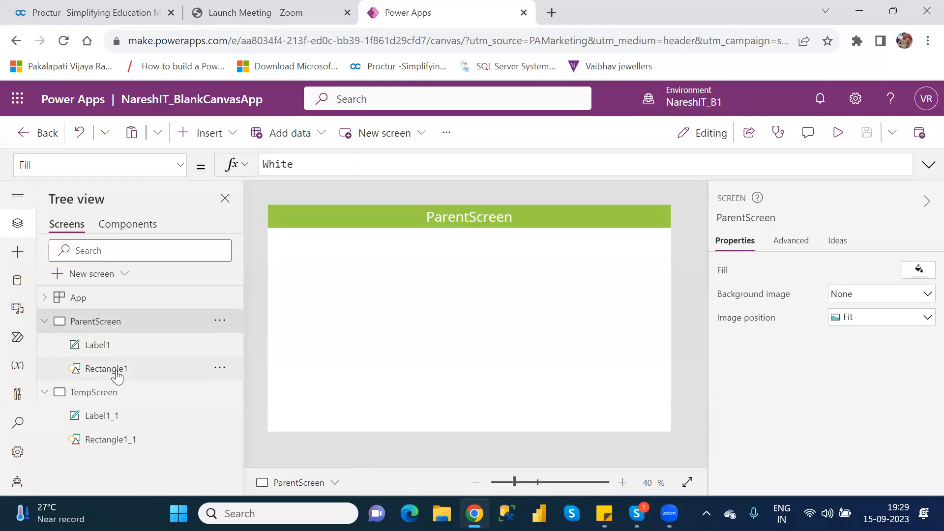
left_click(117, 374)
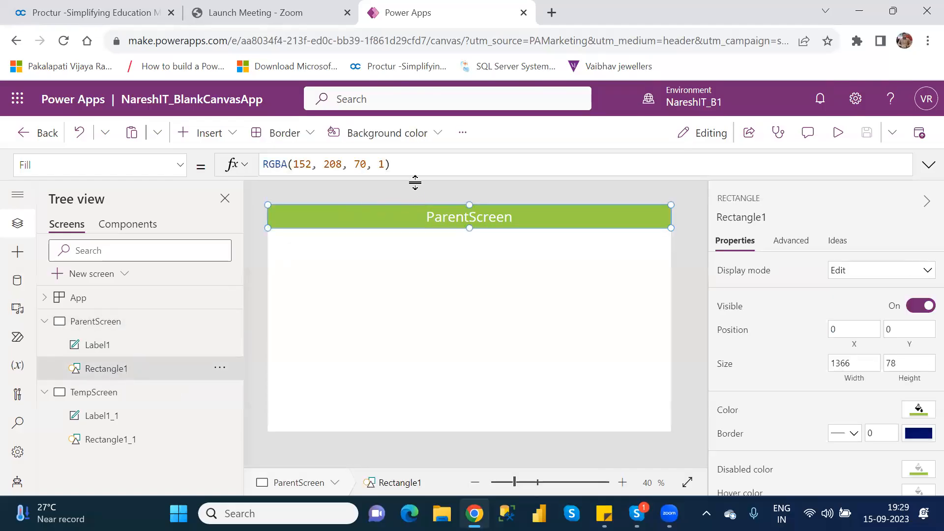
left_click_drag(416, 163, 264, 165)
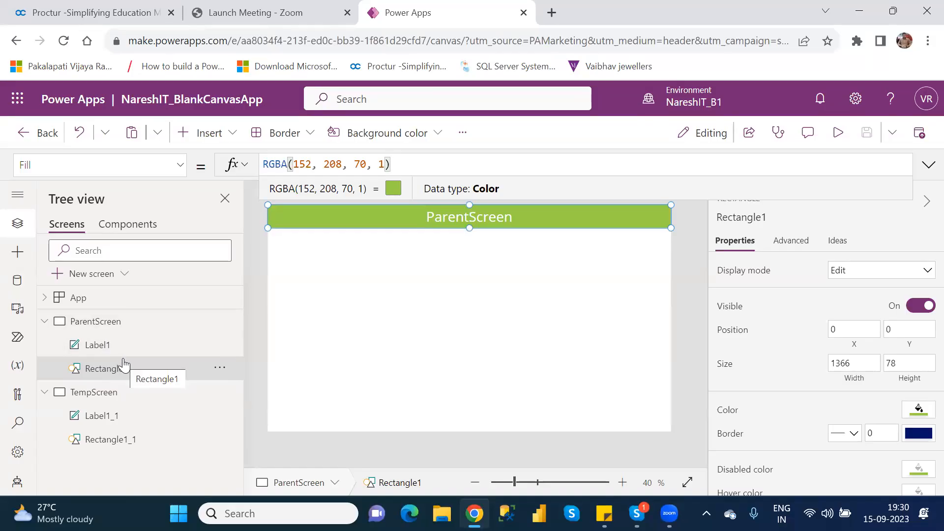
Replace the TempScreen header rectangle's Fill formula with Rectangle1.Fill so it follows the ParentScreen rectangle's color.
left_click(117, 441)
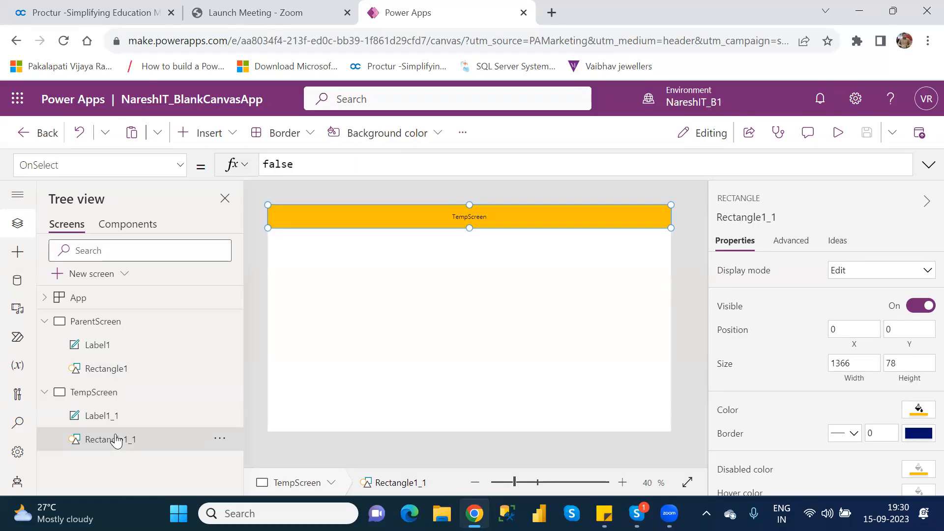
left_click(730, 411)
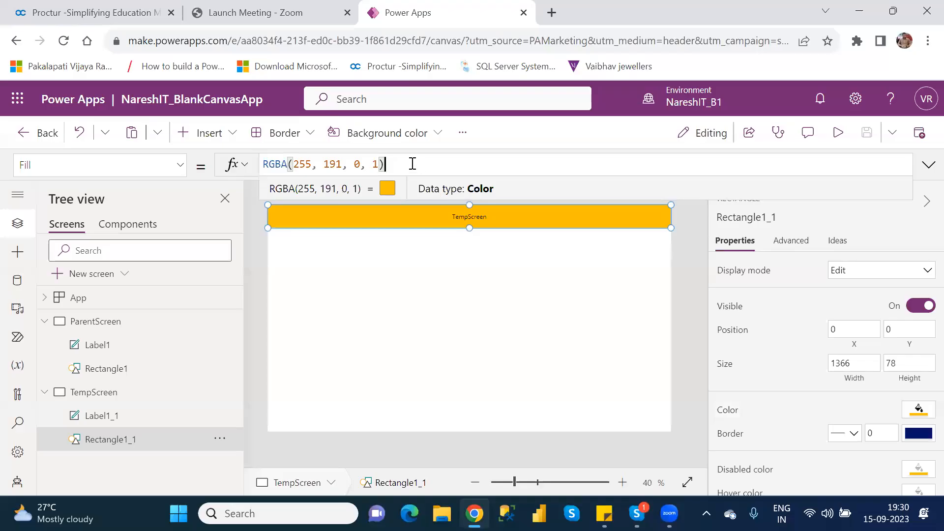
left_click_drag(399, 163, 263, 162)
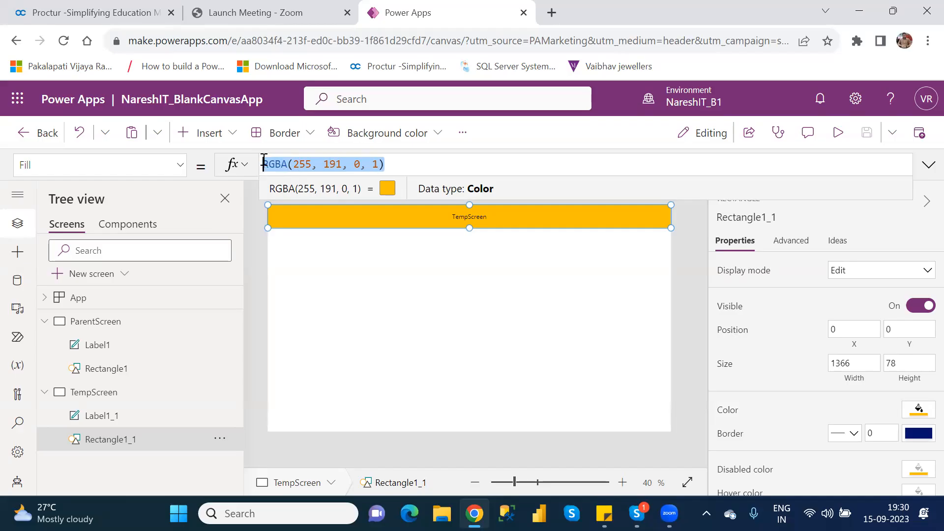
key("BackSpace")
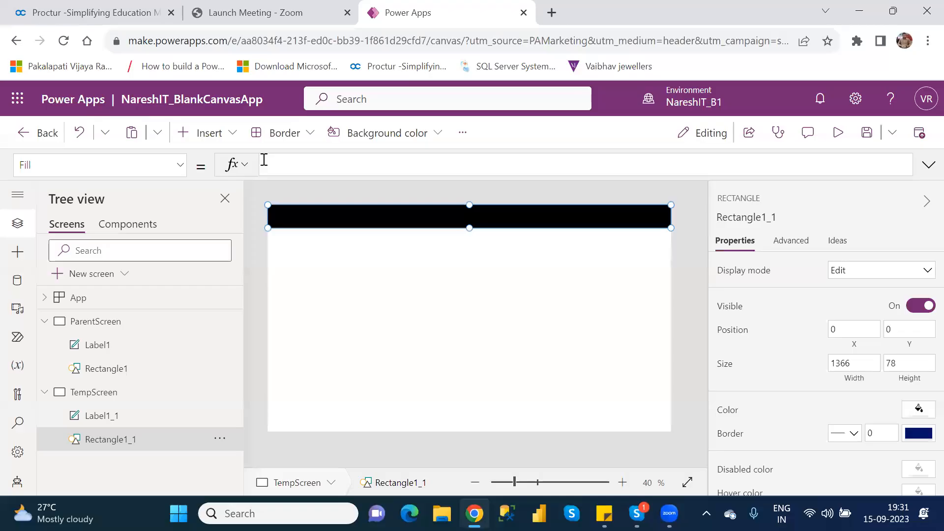
type("Recr")
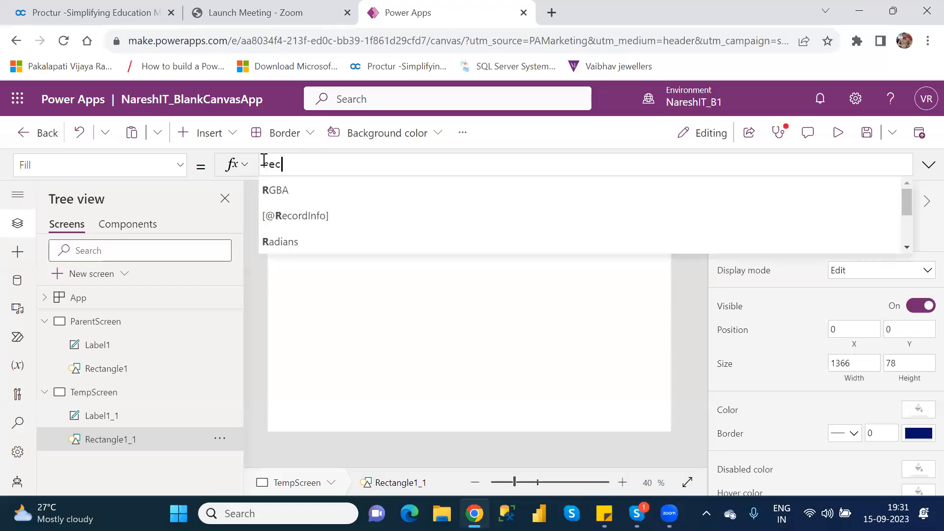
key("BackSpace")
type("tab")
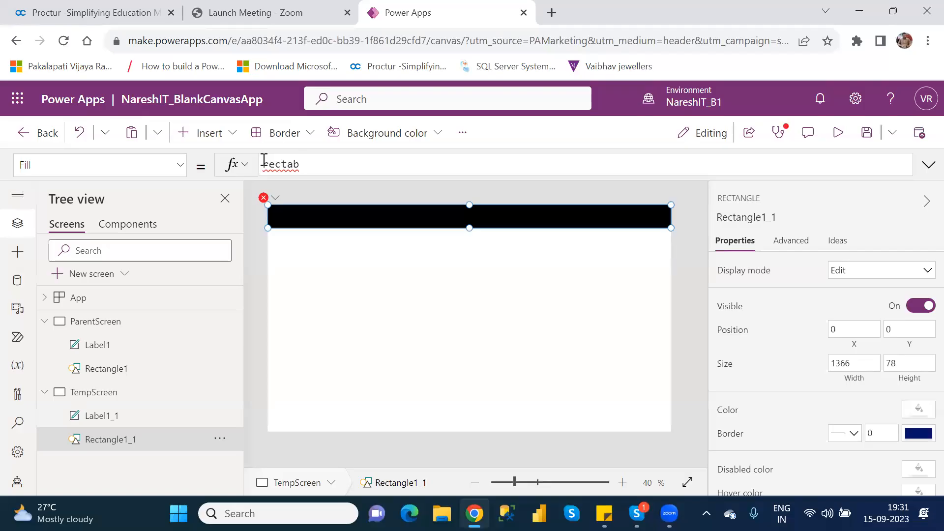
key("BackSpace")
type("ng")
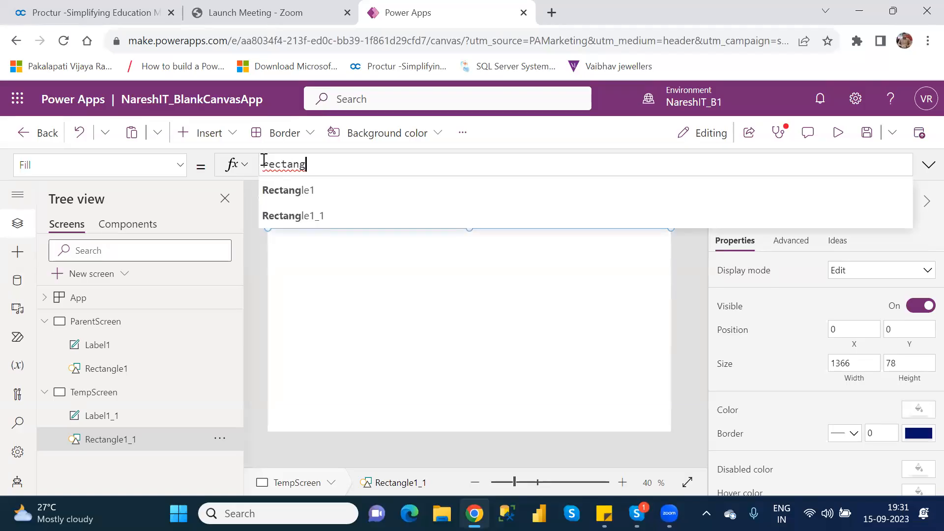
key("Down")
key("Tab")
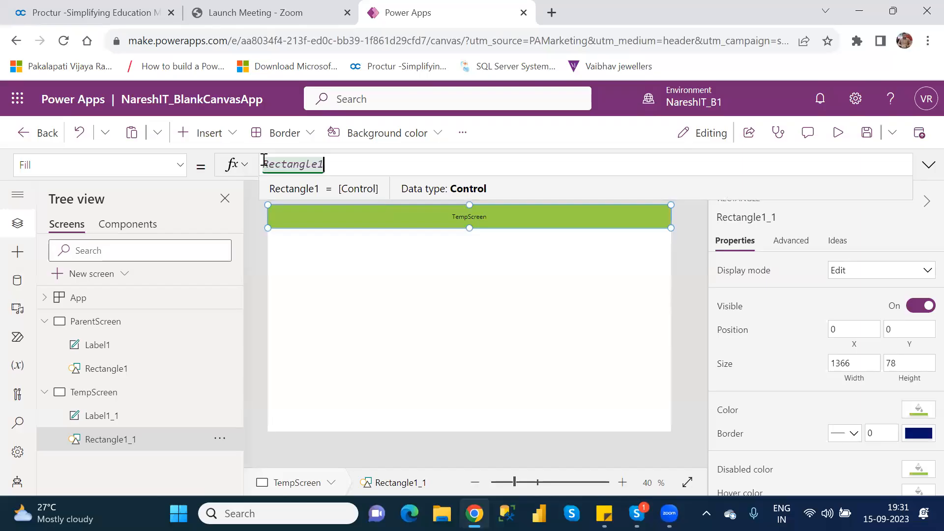
type(".")
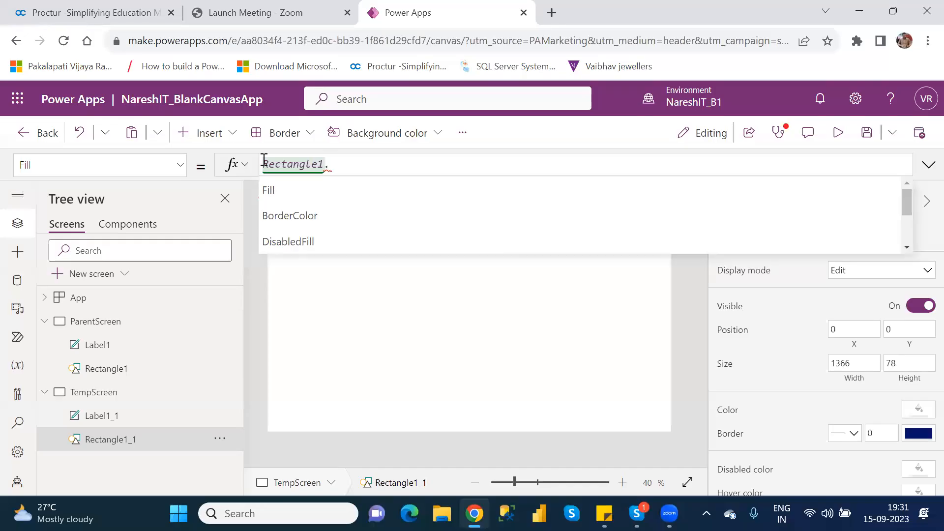
key("Down")
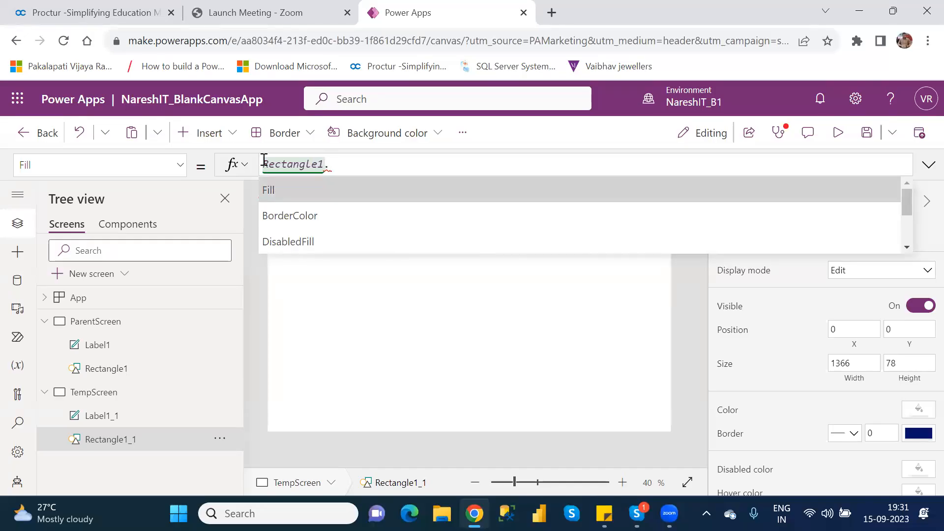
key("Return")
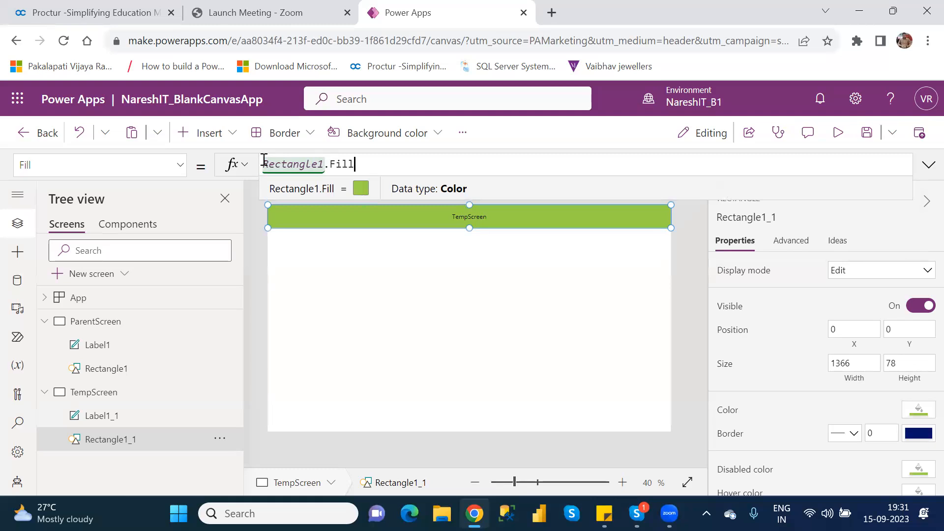
Review both screens' header rectangles and the Rectangle1.Fill reference in the TempScreen rectangle's formula.
left_click(104, 324)
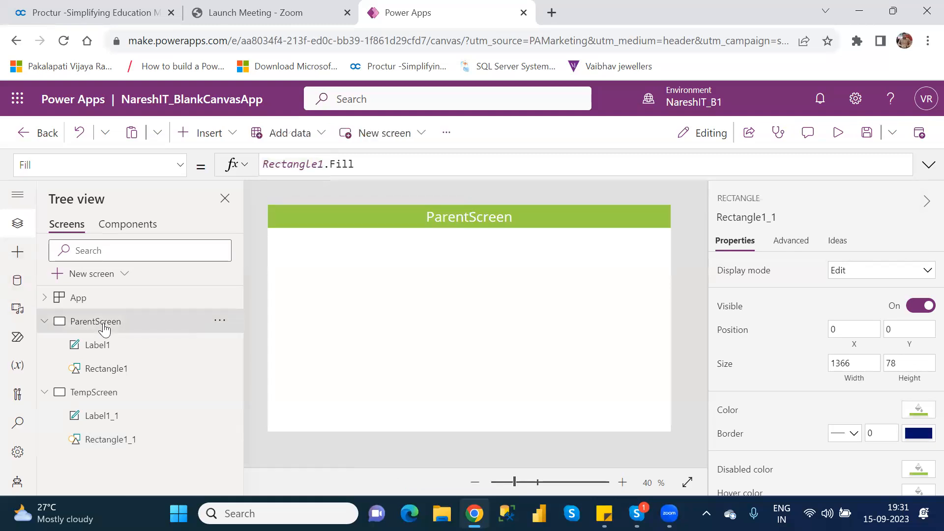
left_click(115, 377)
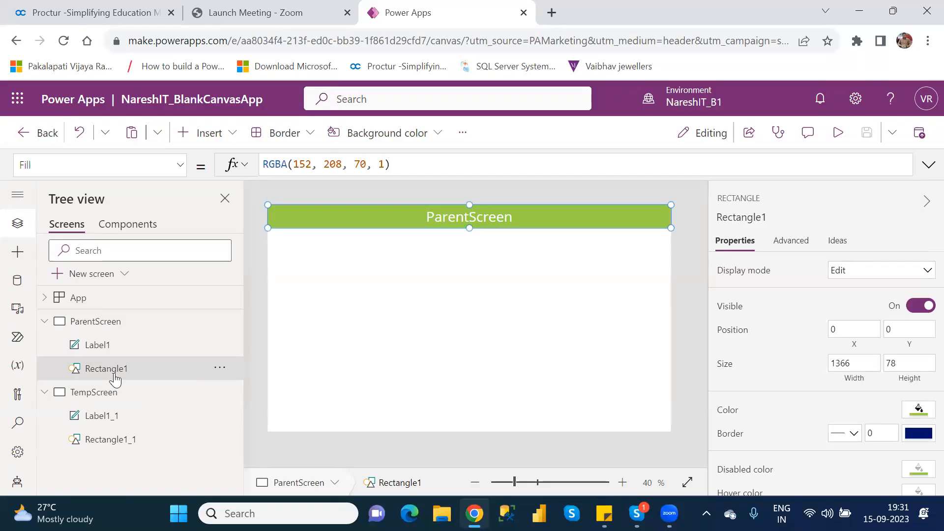
left_click(124, 444)
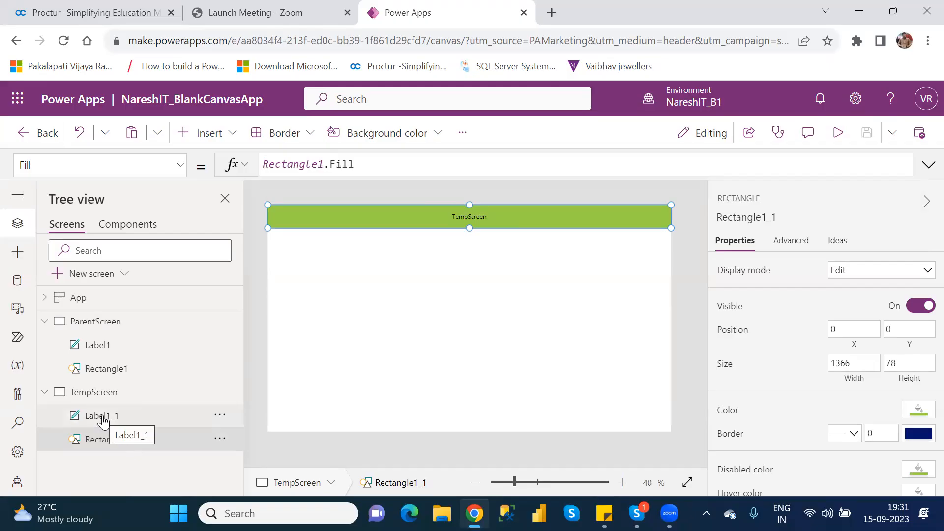
double_click(143, 440)
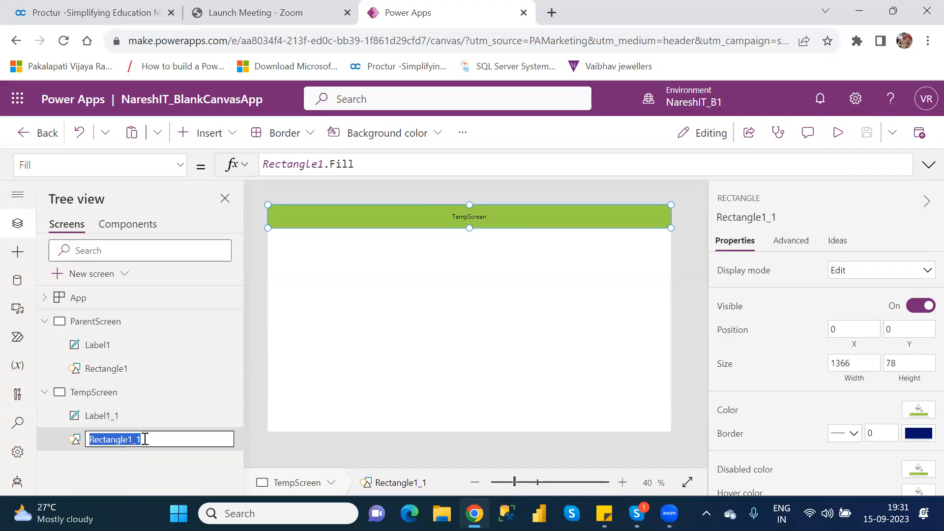
left_click(115, 457)
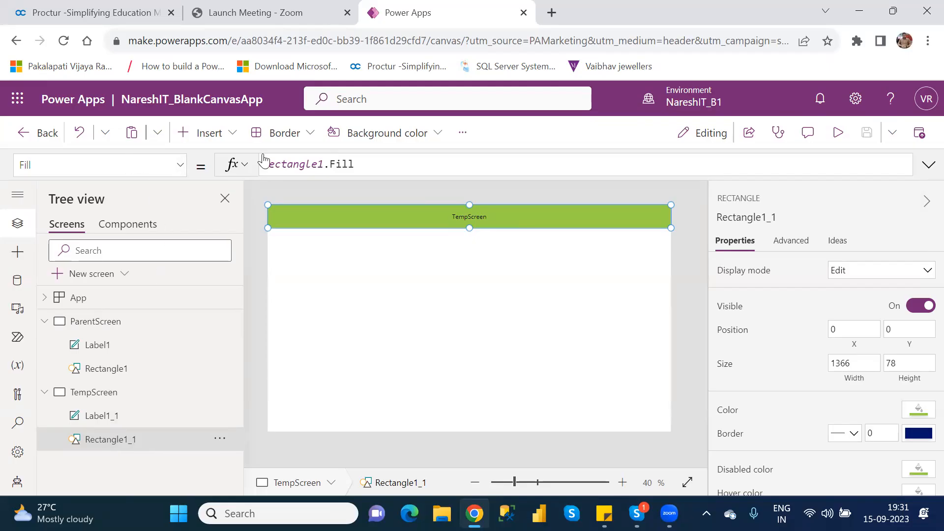
left_click_drag(325, 165, 265, 164)
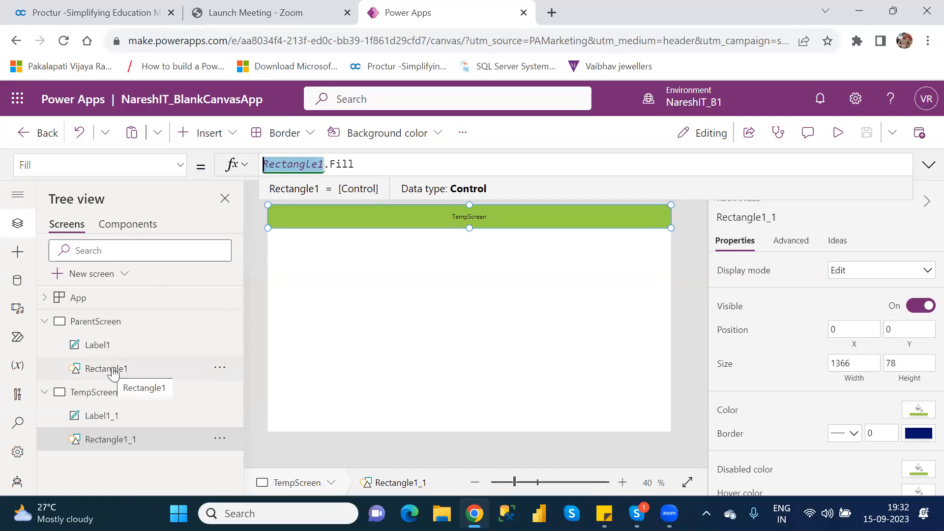
double_click(350, 166)
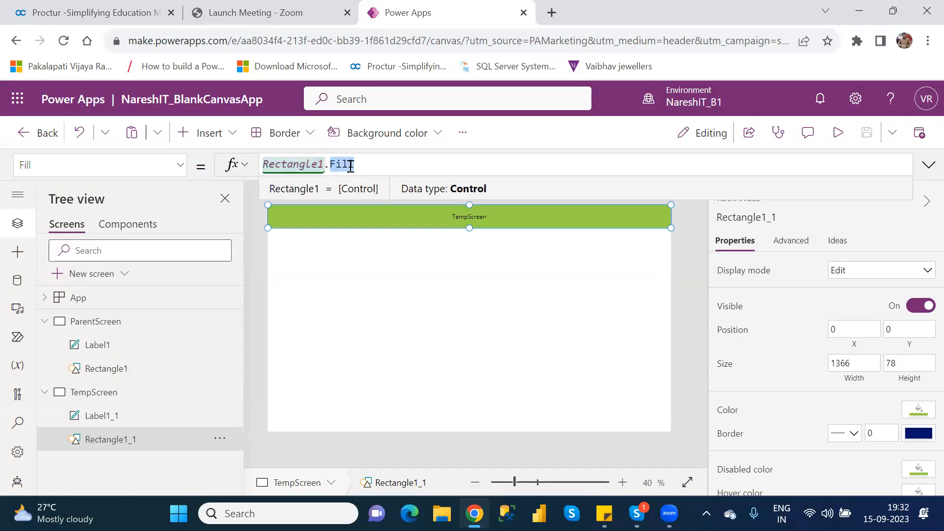
left_click(391, 352)
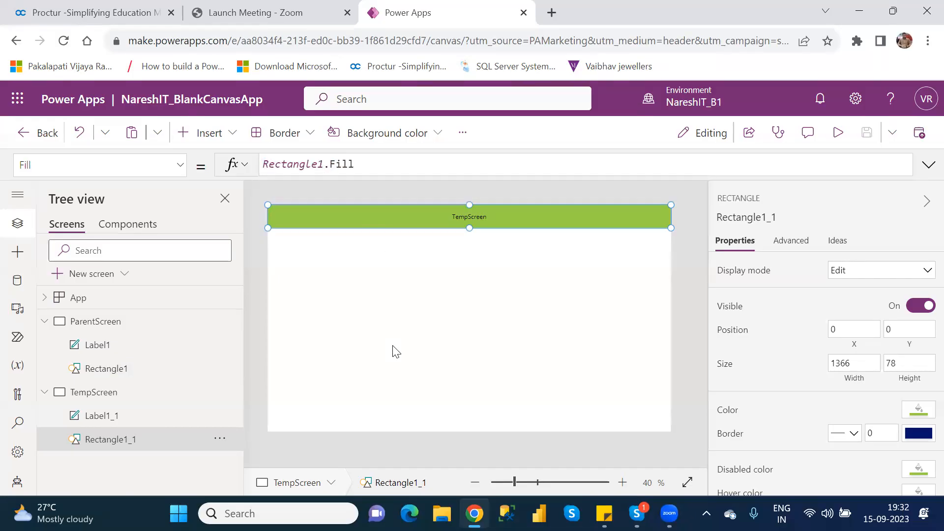
Change the ParentScreen header rectangle's color to the dark red theme color RGBA(168, 0, 0, 1) and check the TempScreen rectangle.
left_click(132, 371)
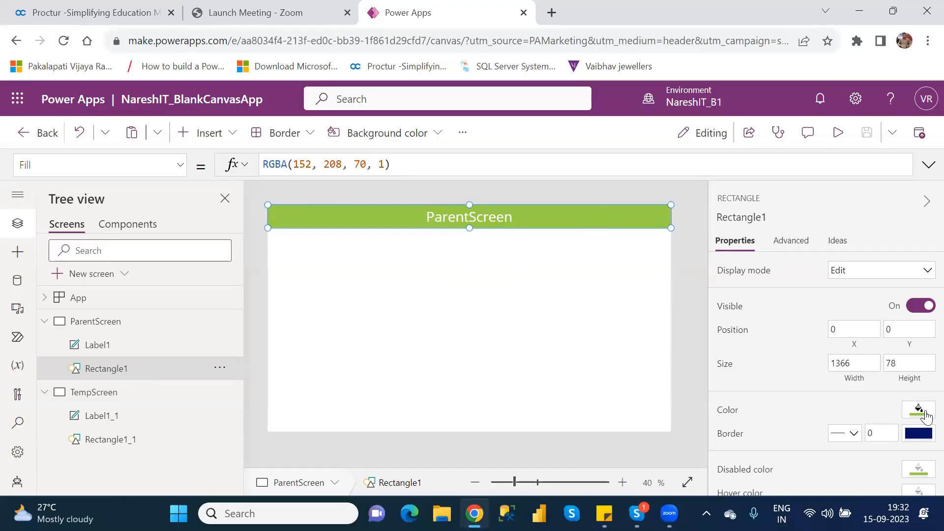
left_click(920, 411)
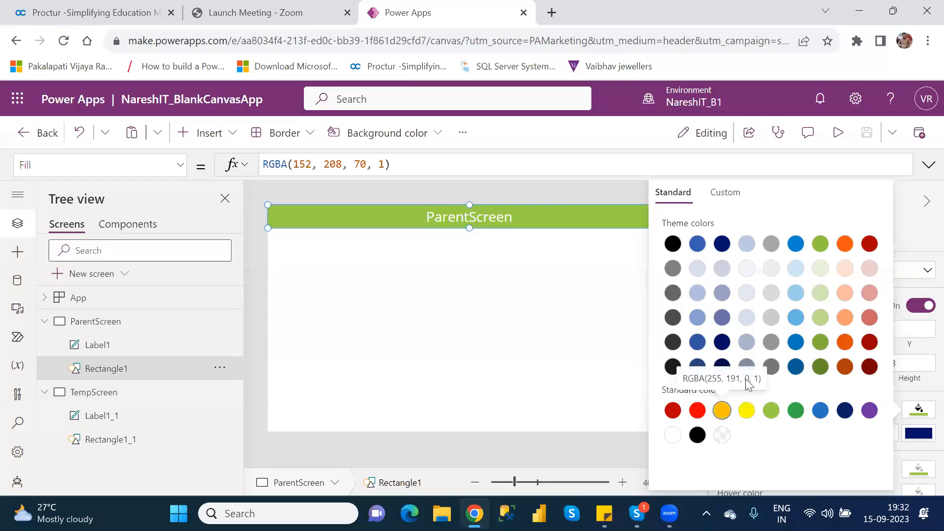
left_click(868, 245)
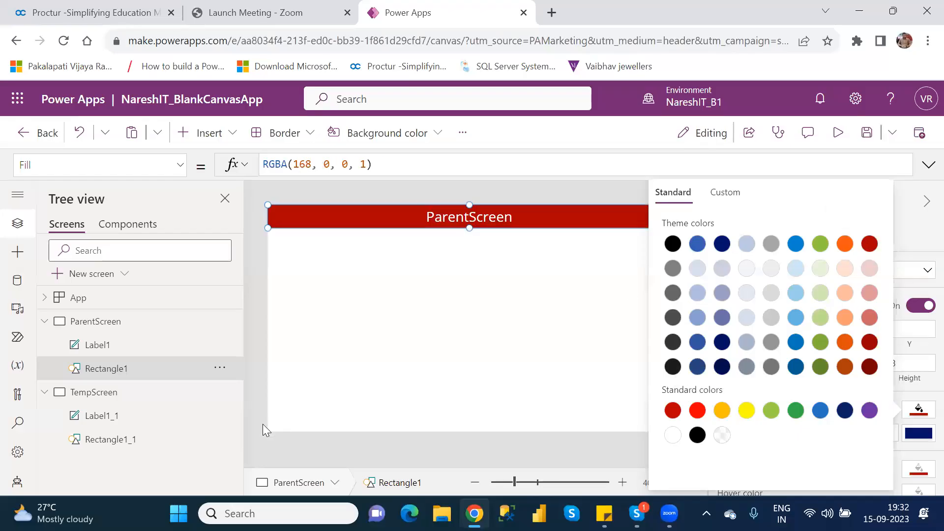
left_click(132, 444)
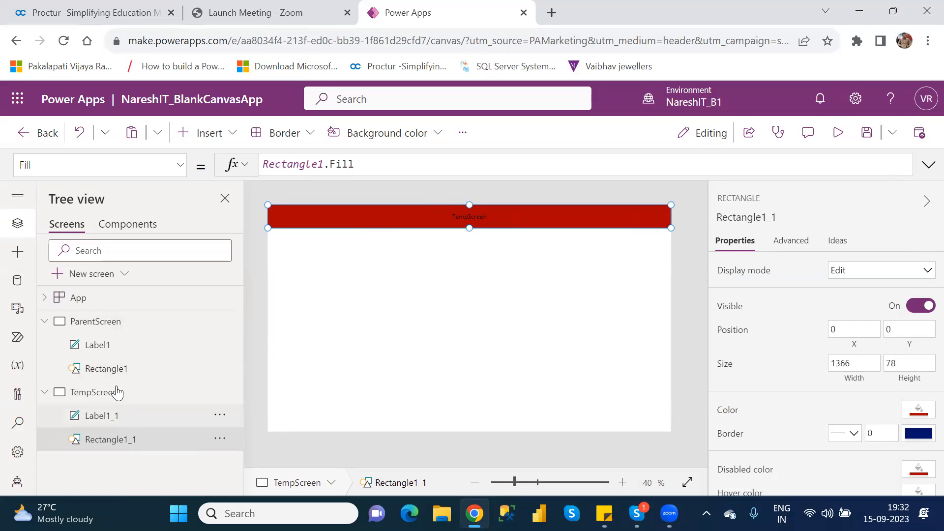
Compare both title labels' font sizes and replace the TempScreen label's Size formula with Label1.Size.
left_click(104, 352)
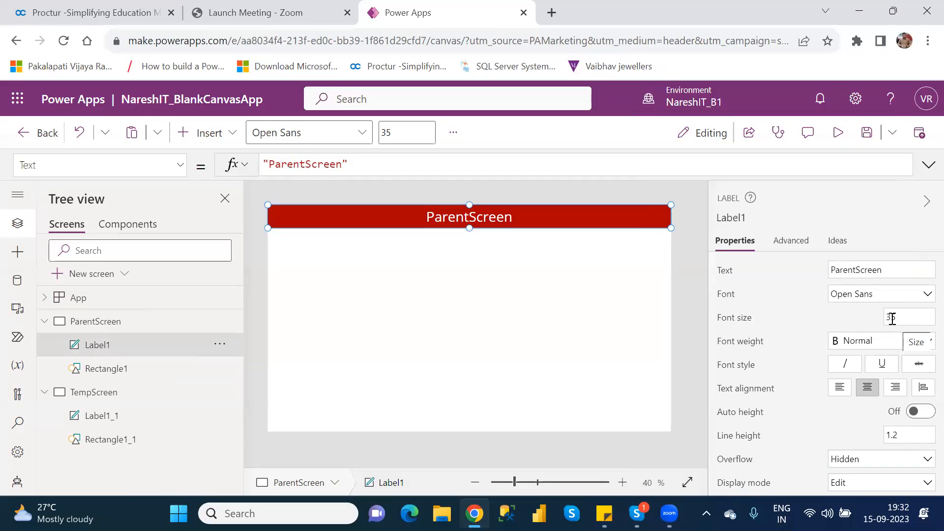
left_click(730, 320)
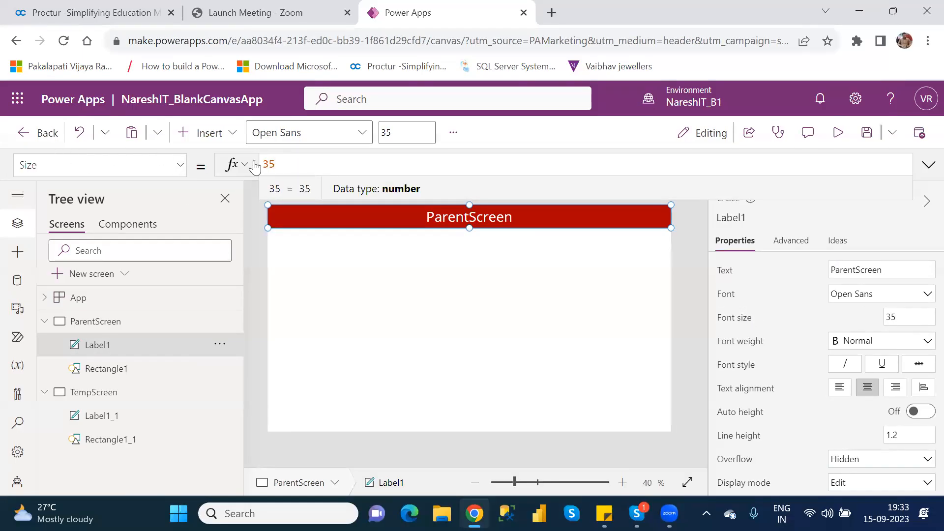
left_click(131, 418)
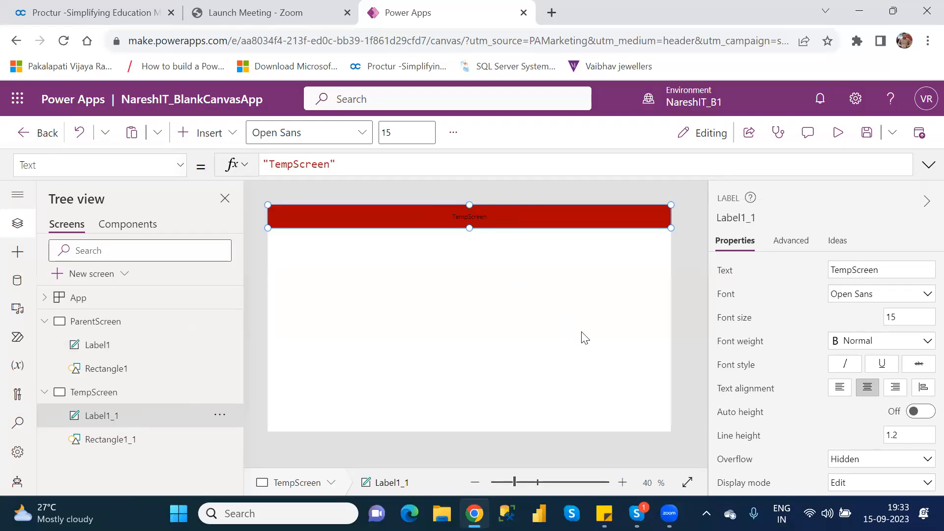
left_click(733, 319)
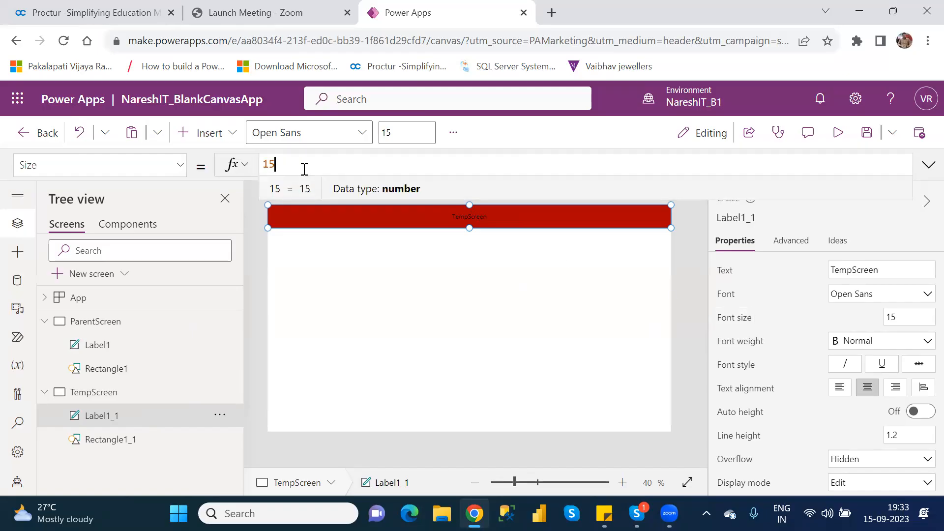
key("BackSpace")
key("BackSpace")
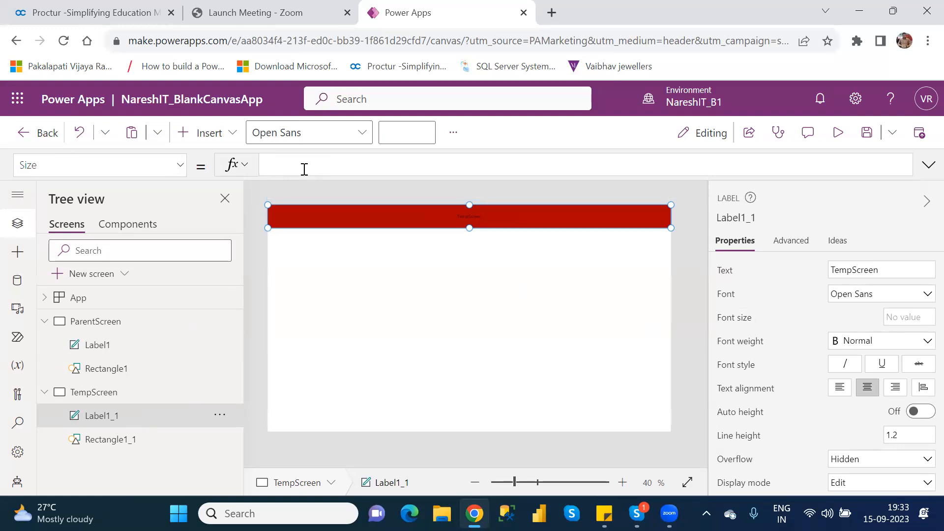
type("labe")
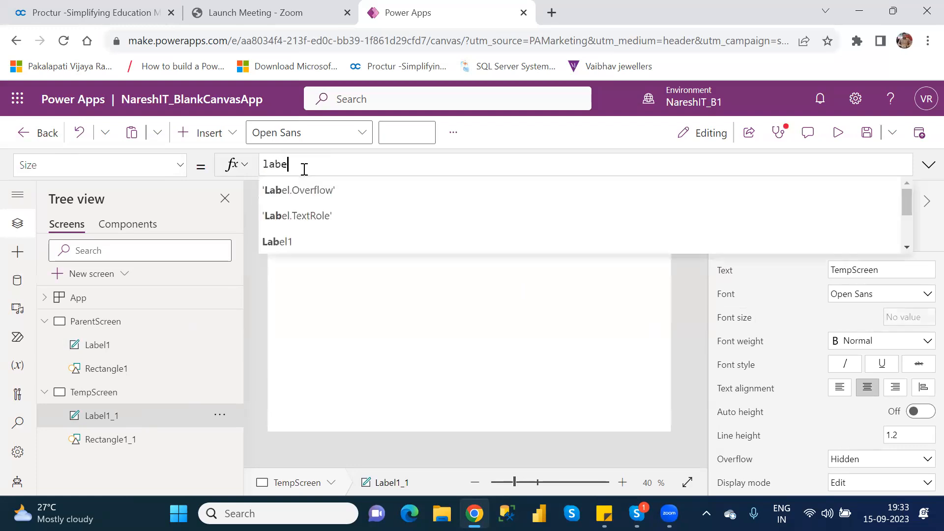
key("Down")
key("Down")
key("Down")
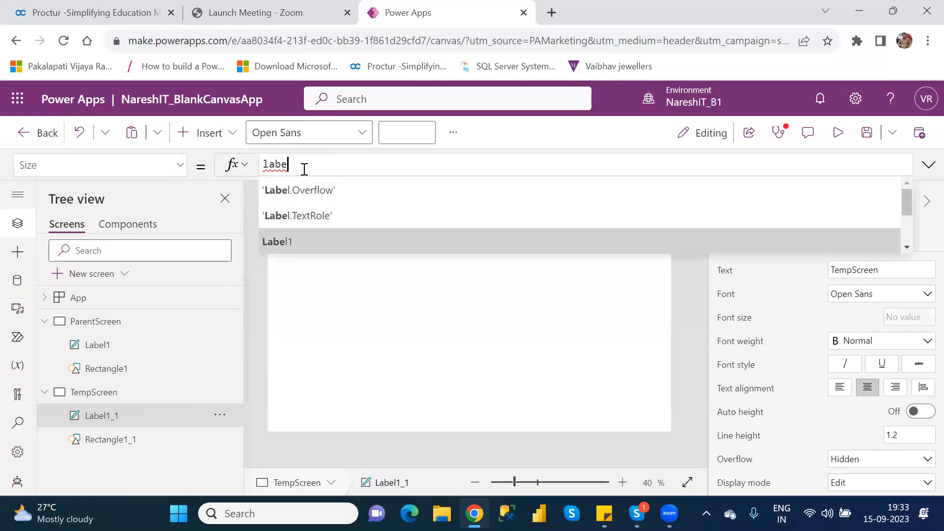
key("Tab")
type(".")
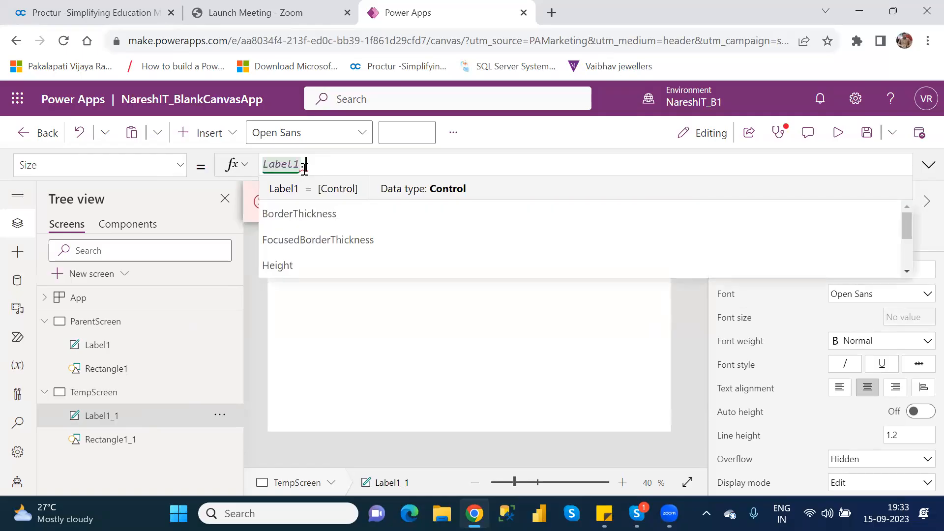
key("Down")
key("Down")
key("Down")
key("Down")
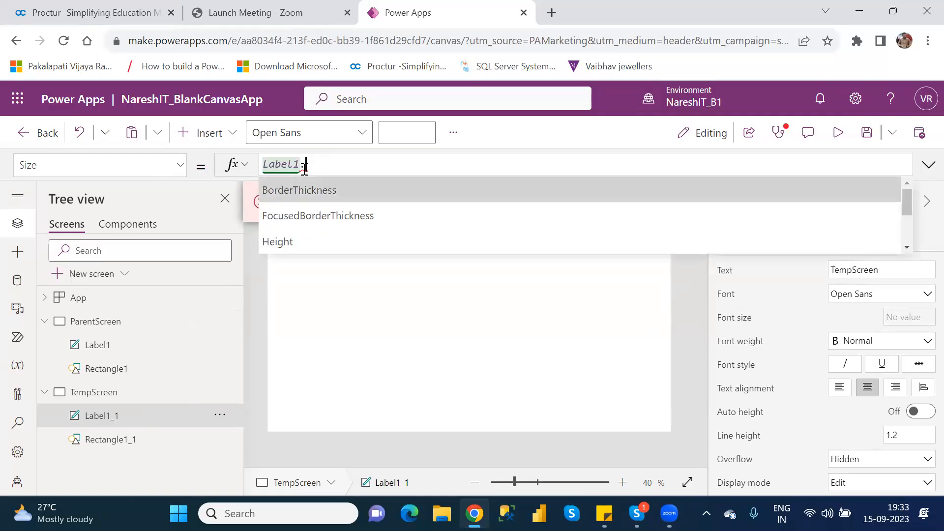
key("Down")
key("Down")
key("Down")
key("Down")
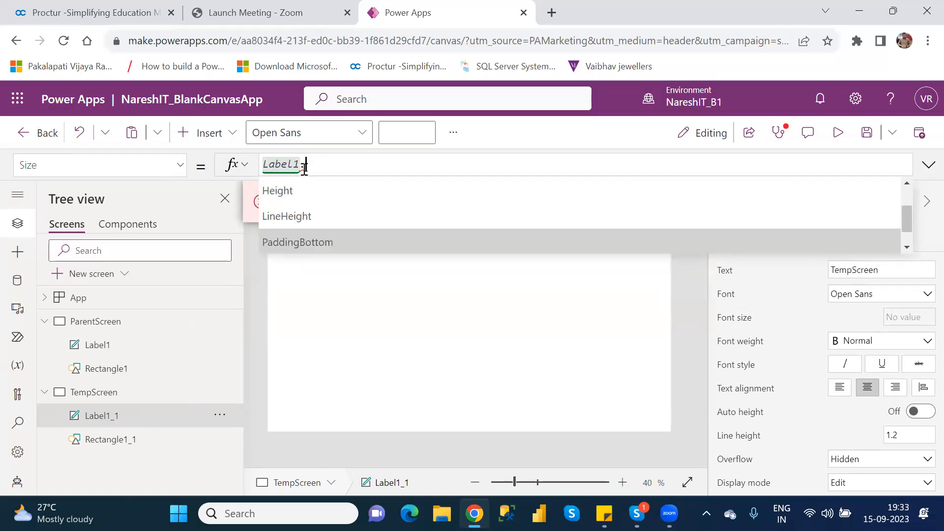
key("Down")
key("Down")
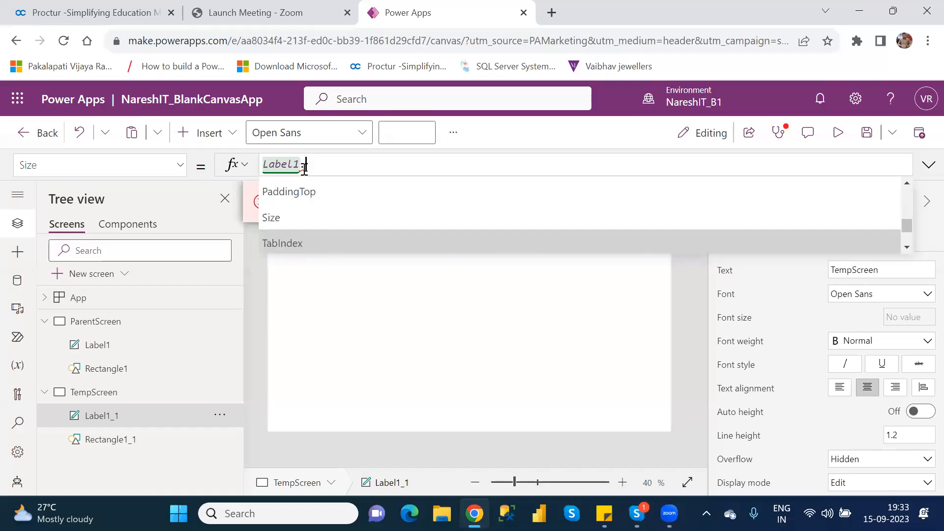
key("Up")
key("Tab")
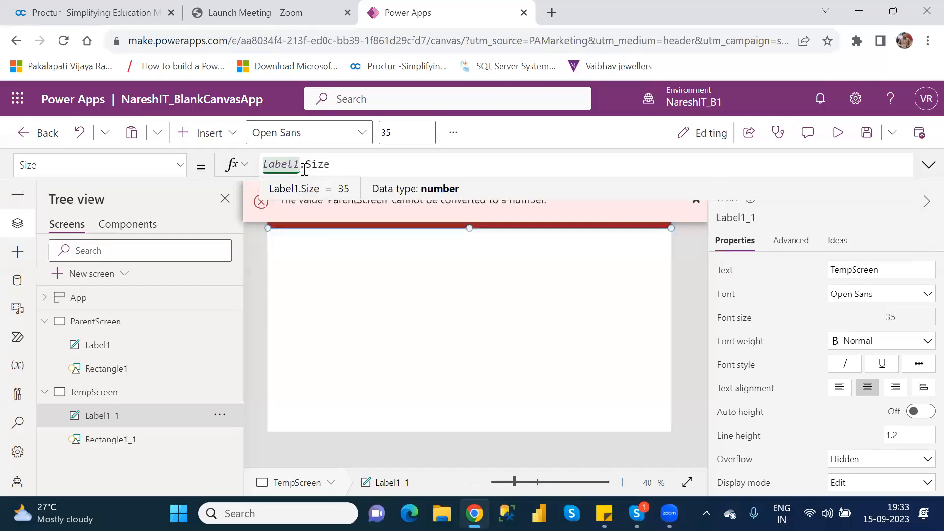
left_click(599, 322)
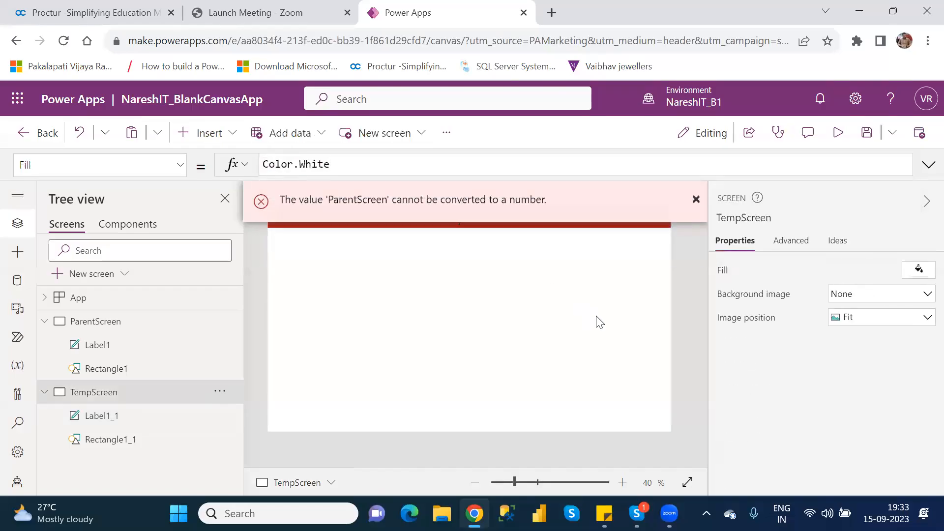
left_click(697, 199)
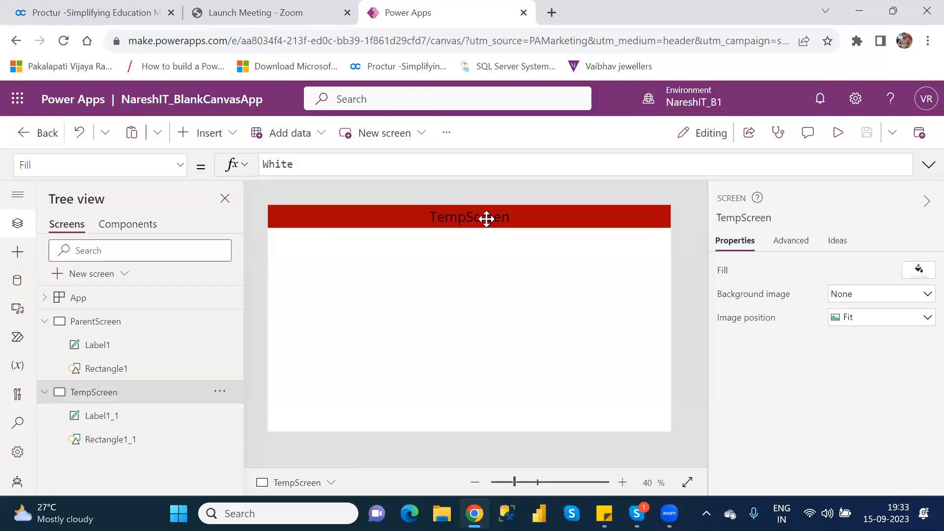
Set the ParentScreen title label's font size to 40 and check the TempScreen label's size.
left_click(486, 217)
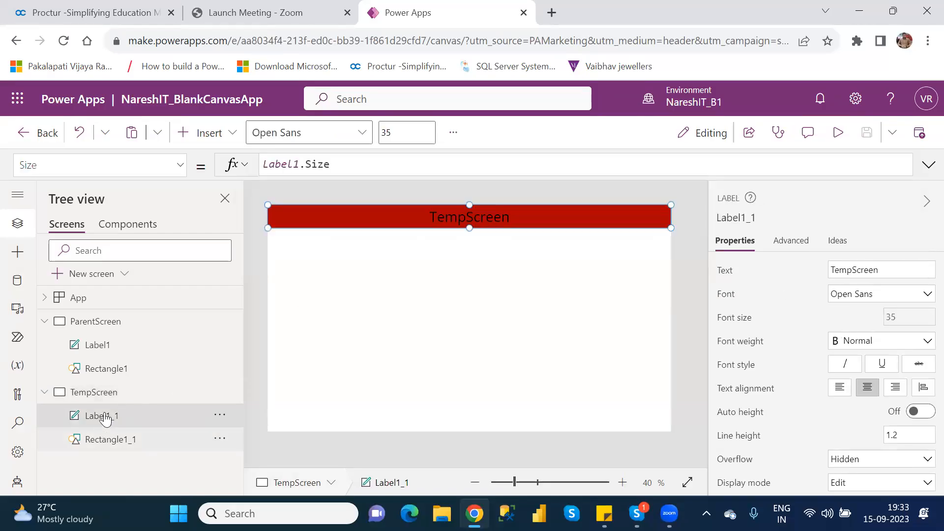
left_click(112, 349)
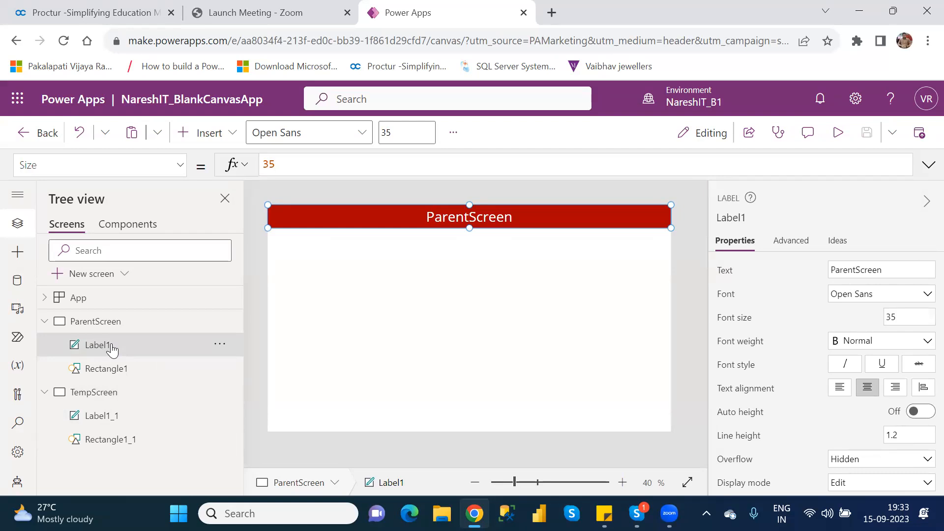
left_click(113, 421)
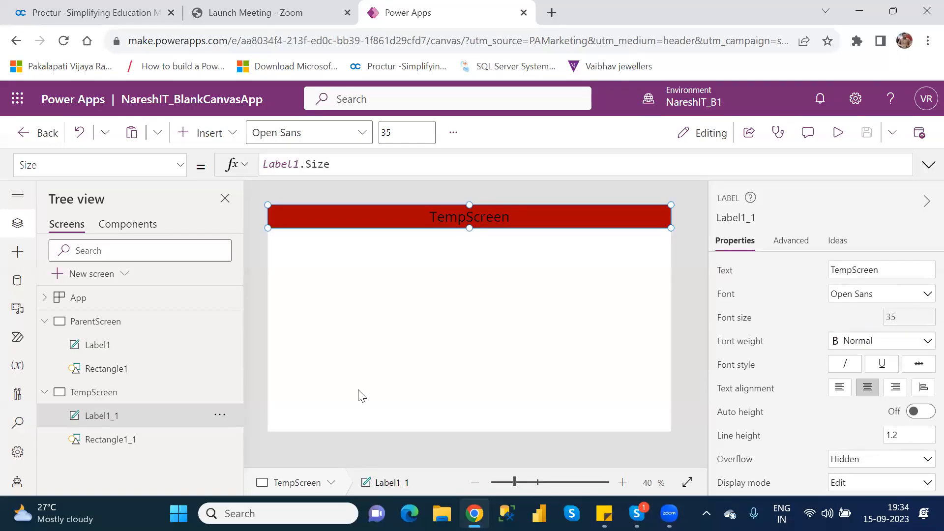
left_click(107, 350)
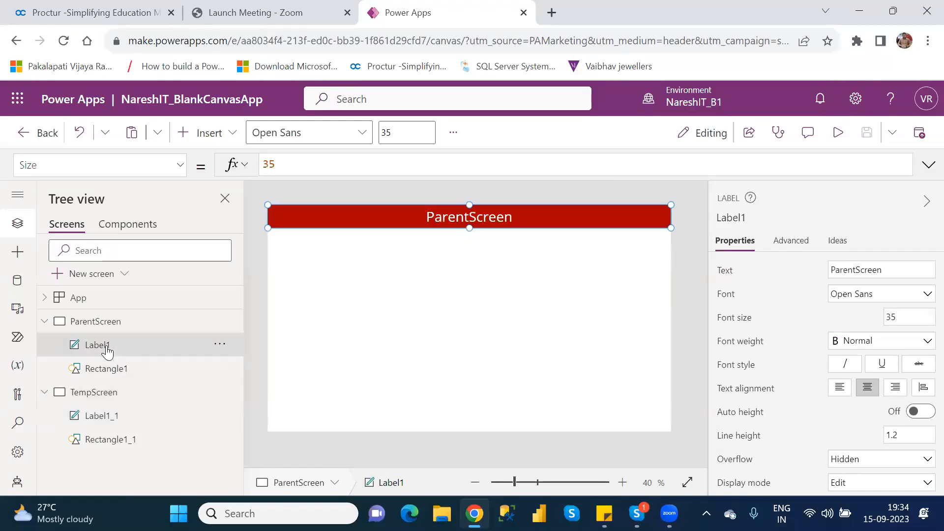
double_click(890, 316)
key("BackSpace")
type("40")
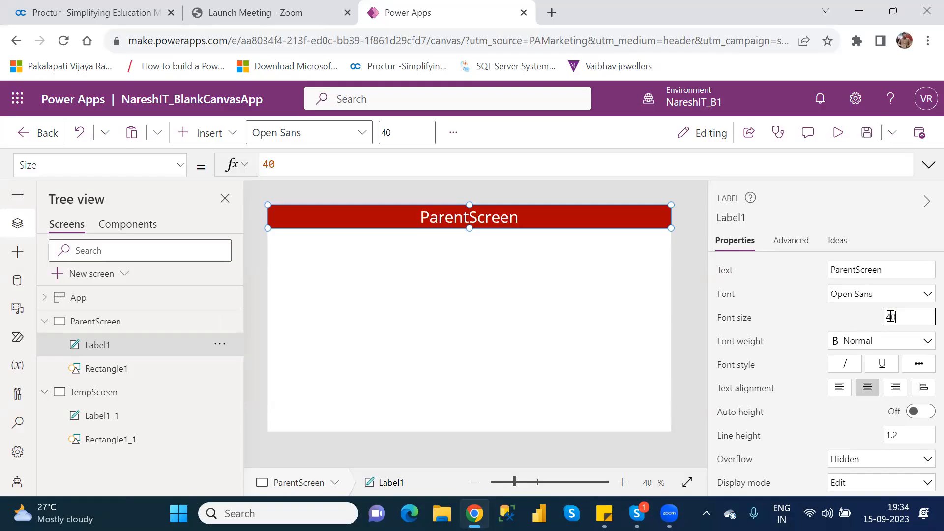
left_click(122, 420)
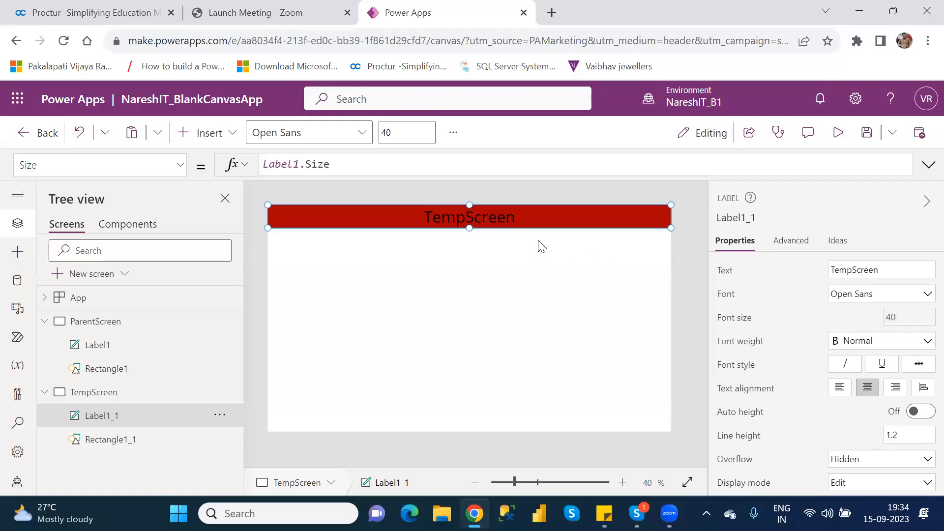
Inspect the ParentScreen title label's text Color formula and the TempScreen label's property list.
left_click(111, 346)
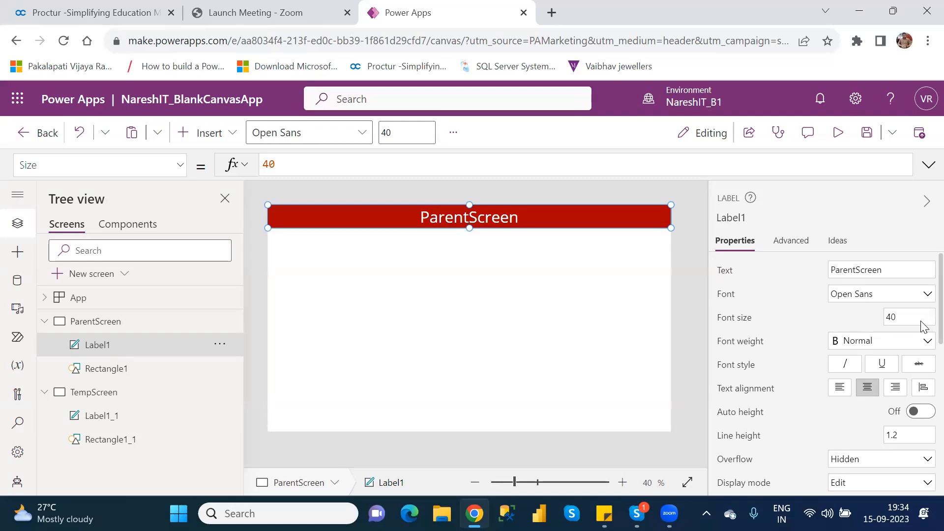
scroll(923, 379, "down", 4)
scroll(923, 411, "down", 2)
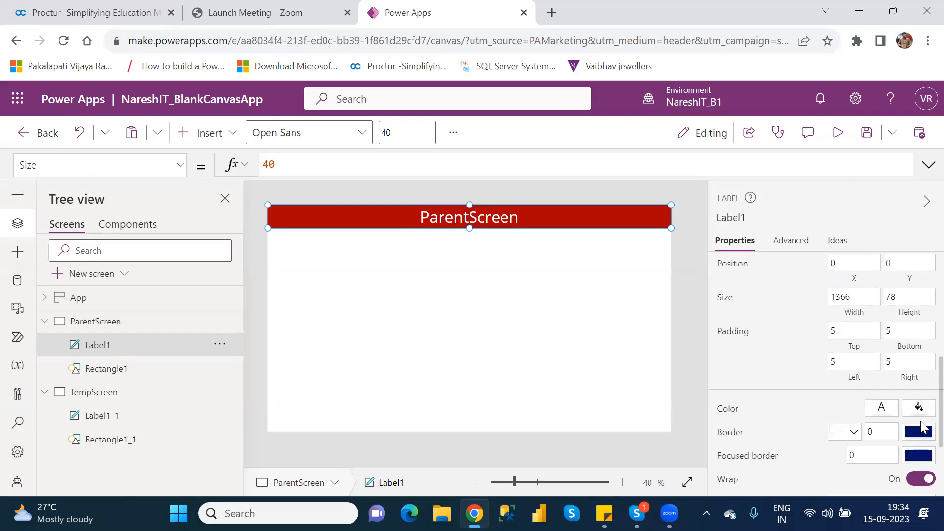
left_click(727, 409)
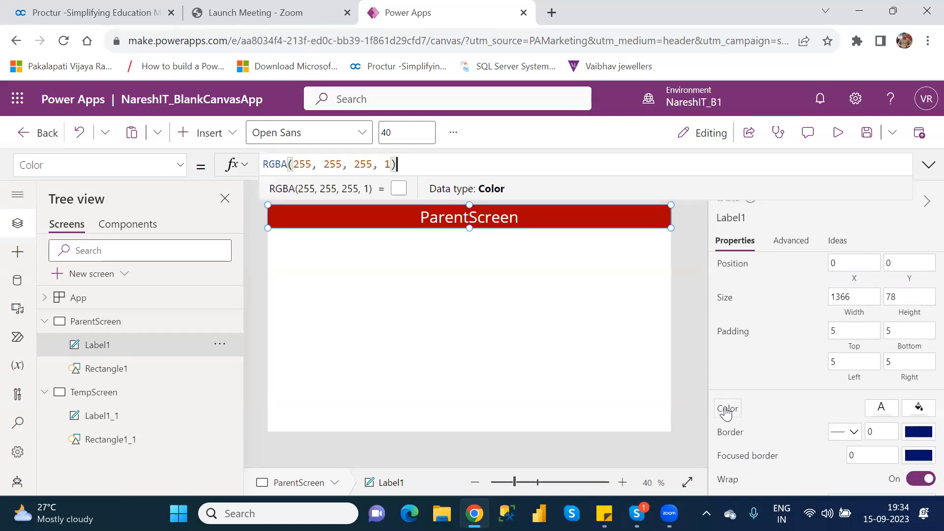
left_click(102, 429)
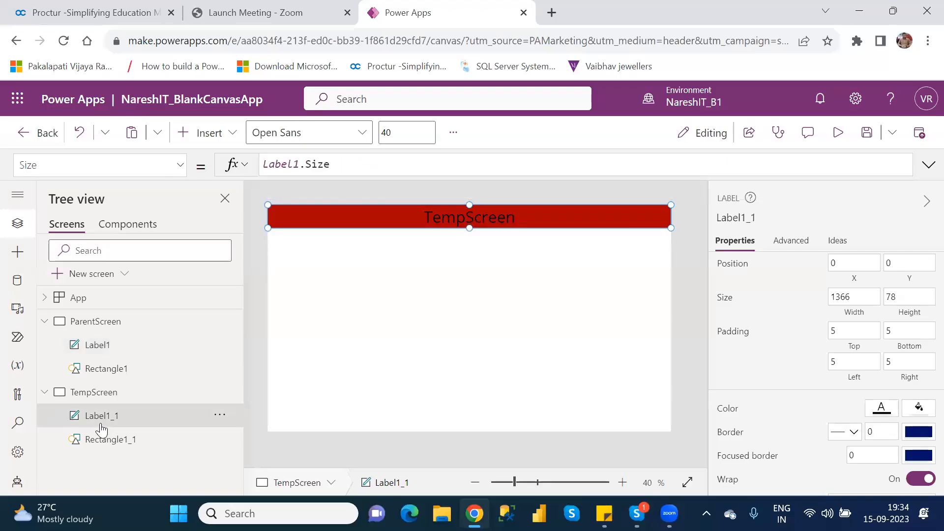
left_click(185, 166)
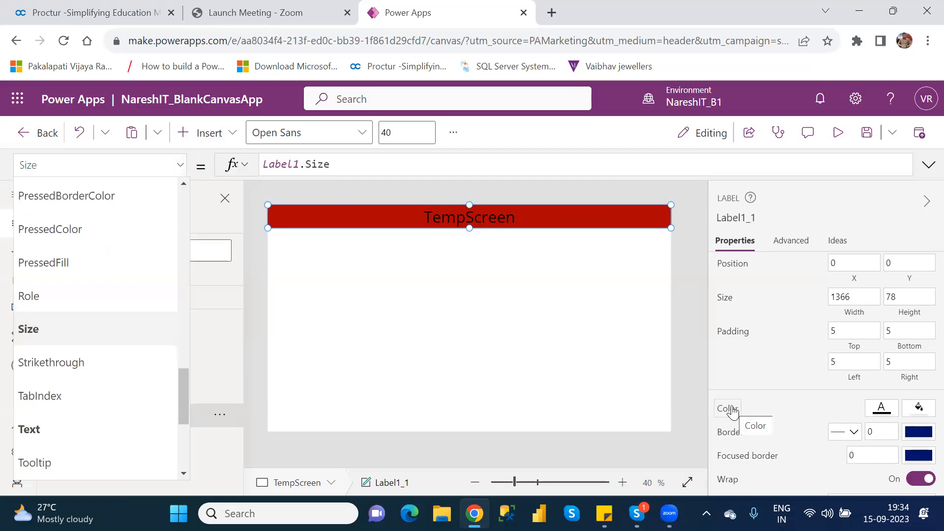
left_click(684, 333)
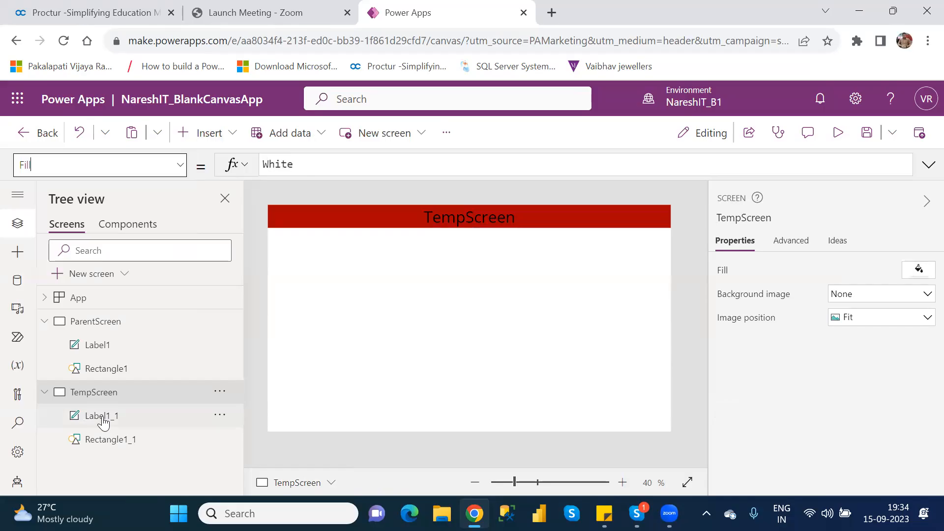
Replace the TempScreen title label's text Color formula with Label1.Color to follow the ParentScreen label.
left_click(102, 417)
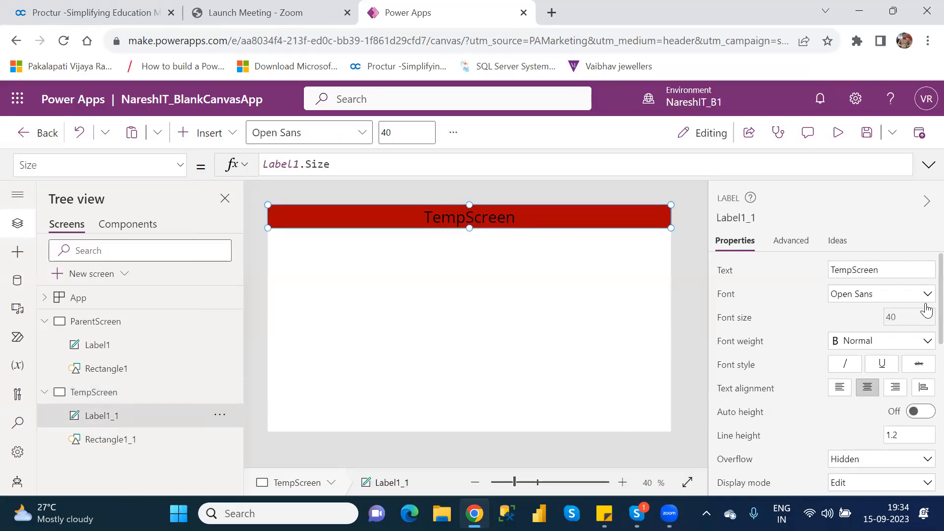
scroll(923, 325, "down", 2)
scroll(922, 401, "down", 1)
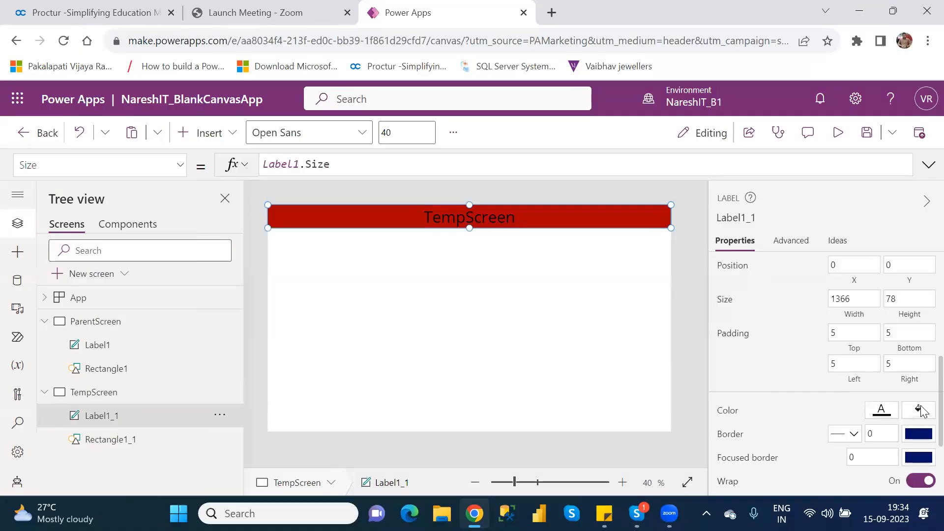
left_click(727, 413)
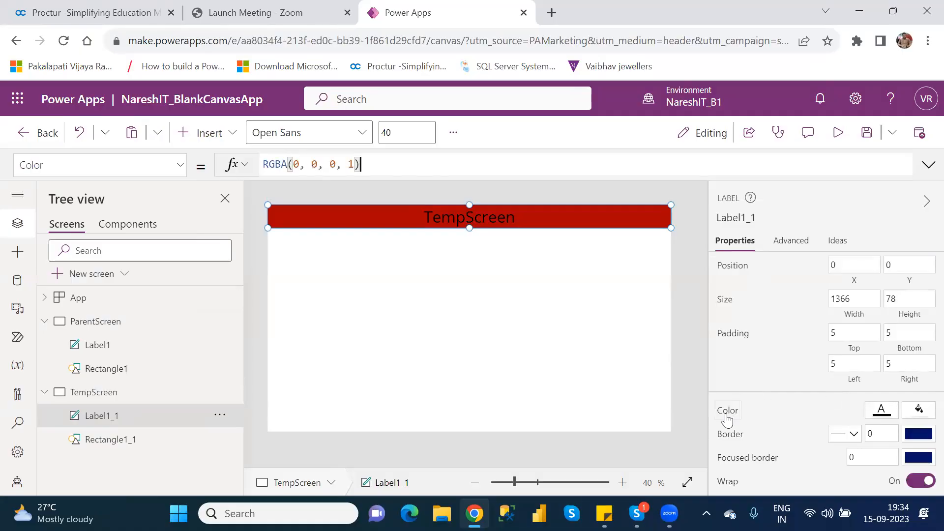
left_click_drag(374, 162, 253, 167)
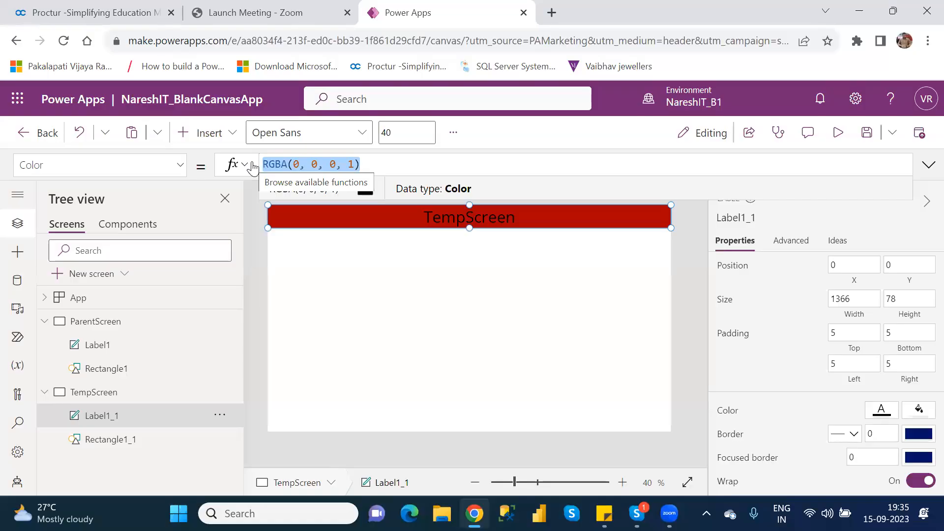
type("k")
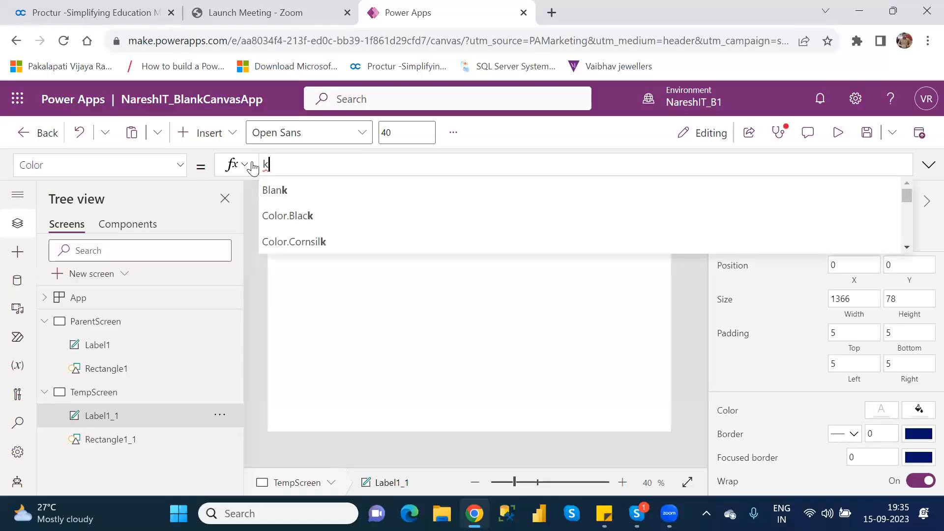
key("BackSpace")
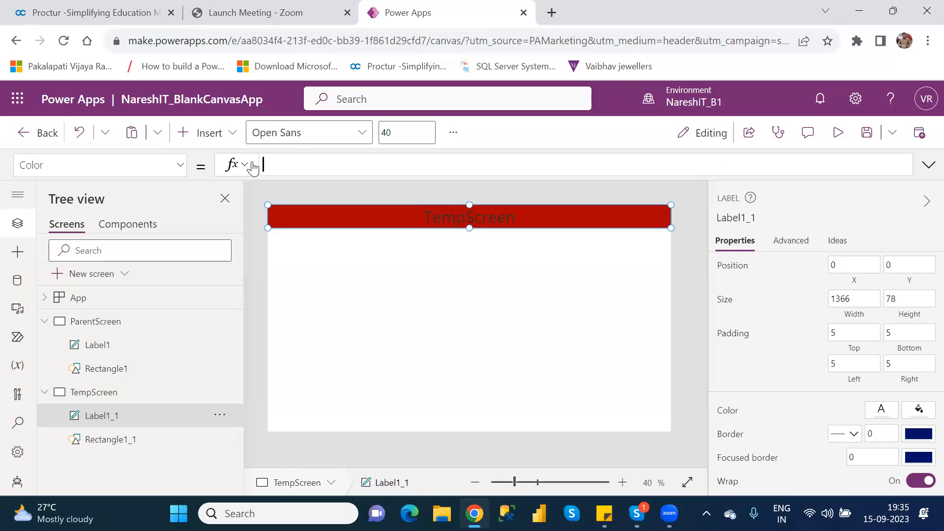
type("label")
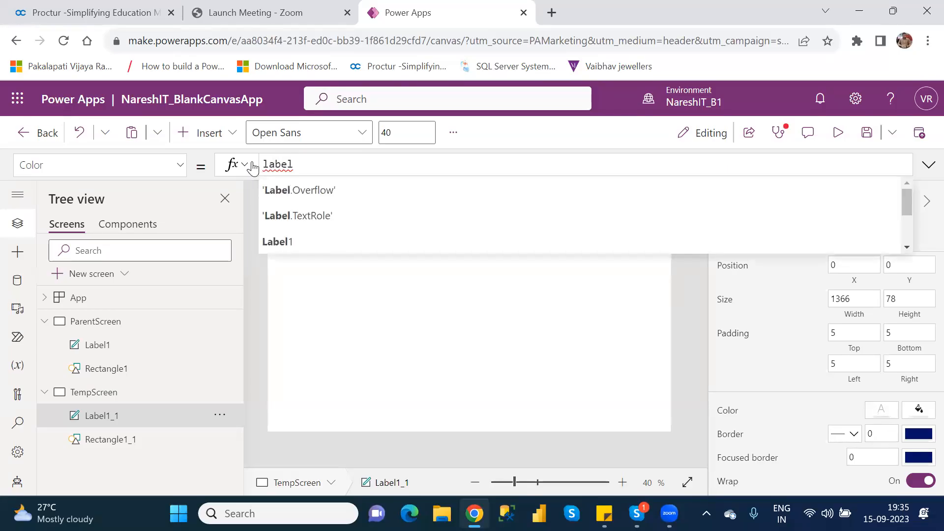
key("Down")
key("Down")
key("Tab")
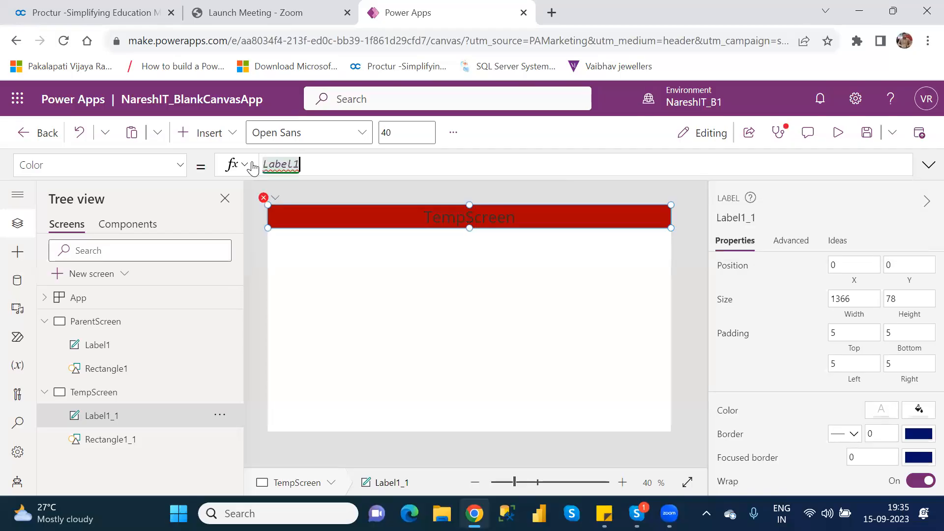
type(".")
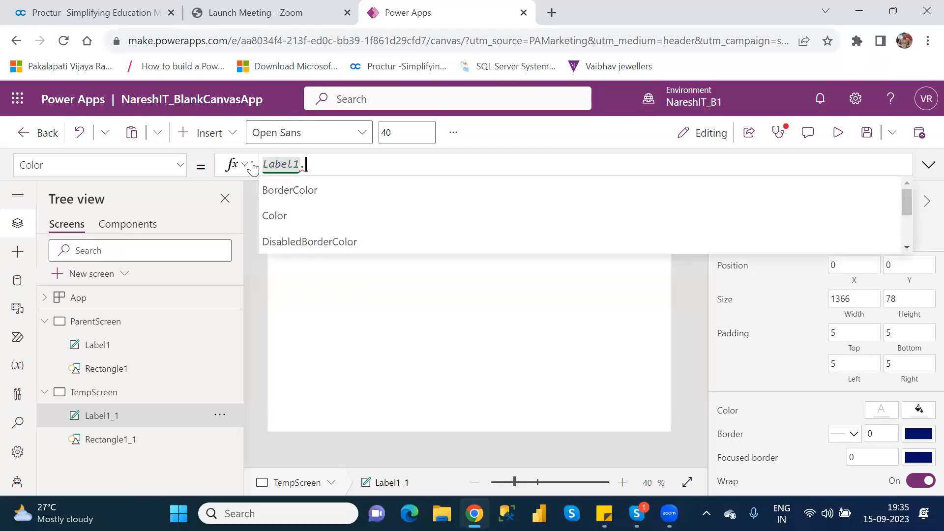
key("Down")
key("Down")
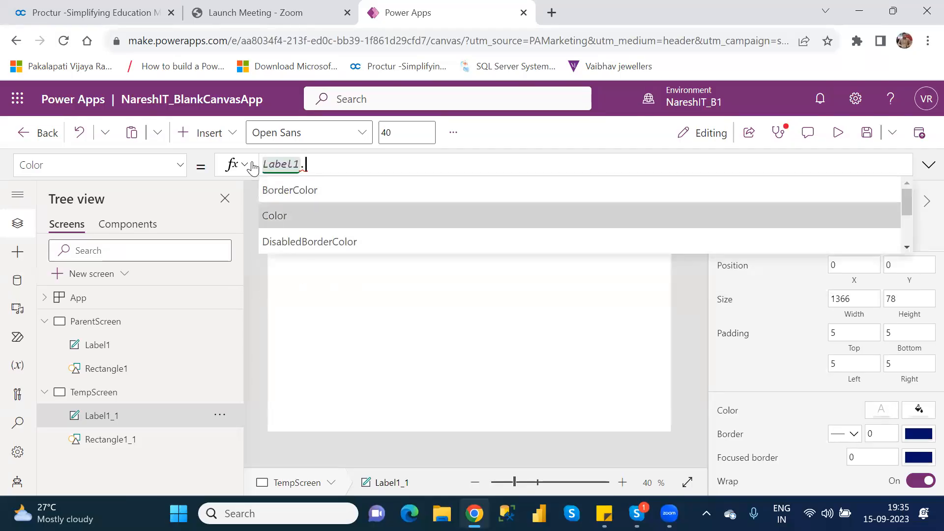
key("Tab")
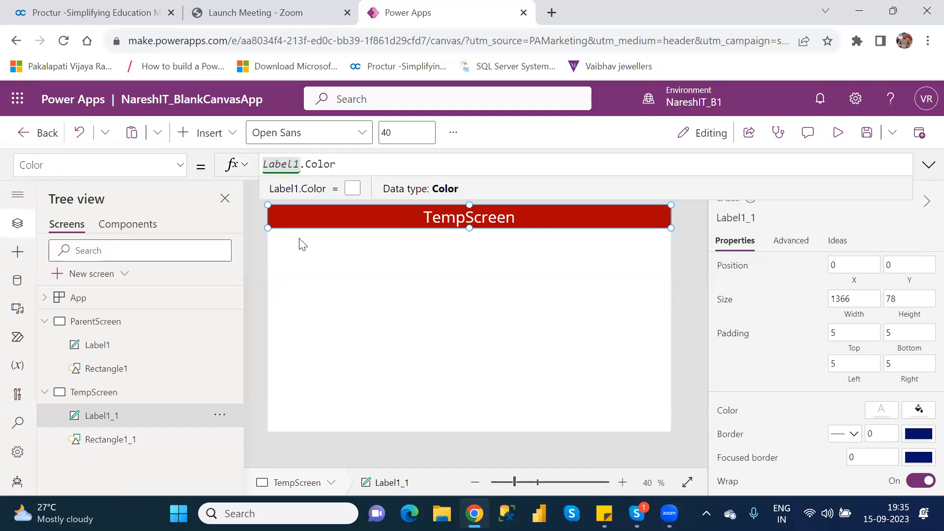
left_click(473, 313)
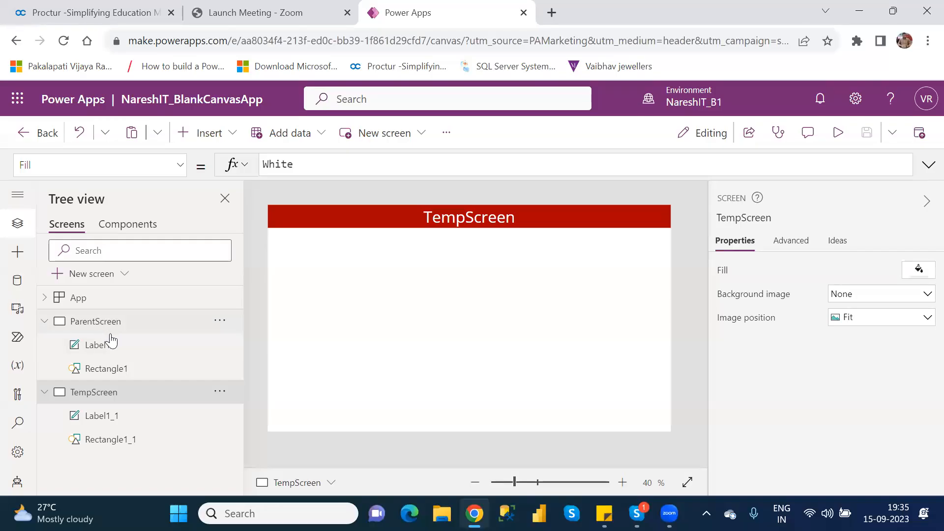
Select the property name in the TempScreen label's Label1.Color formula for editing.
left_click(120, 418)
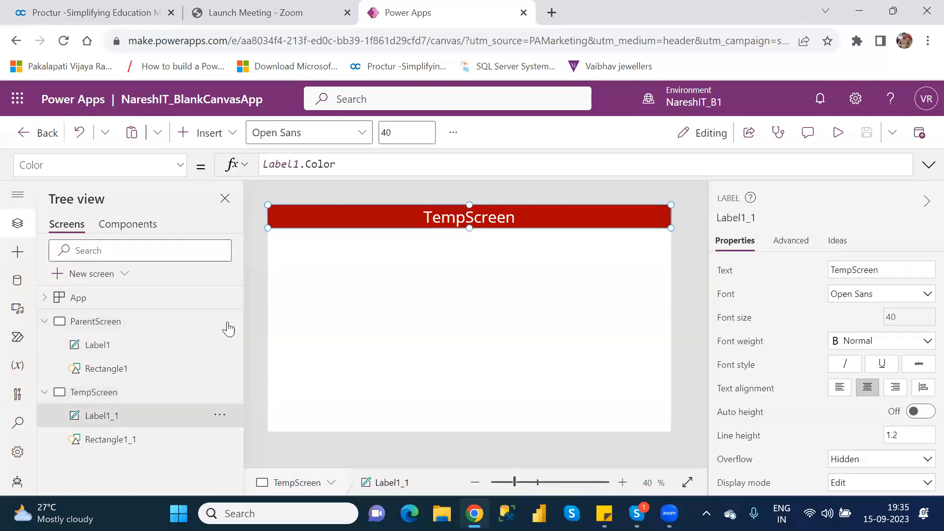
double_click(311, 166)
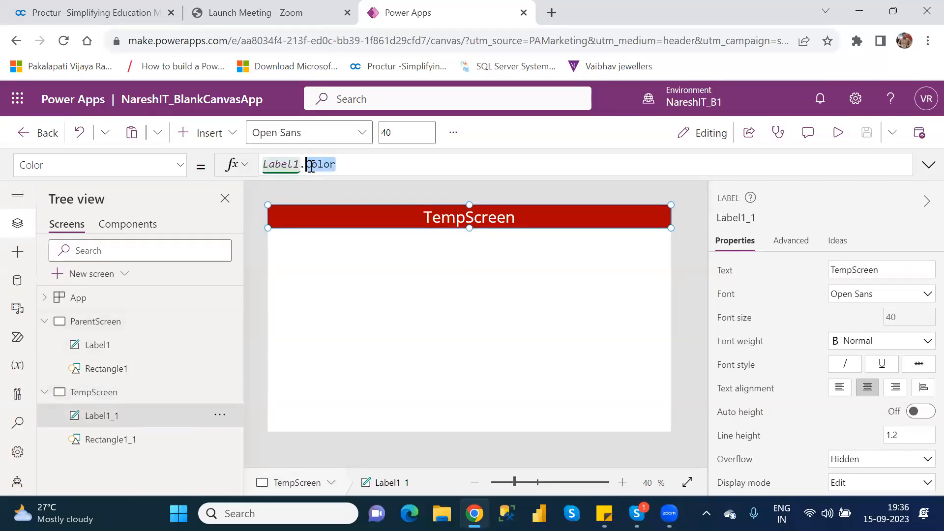
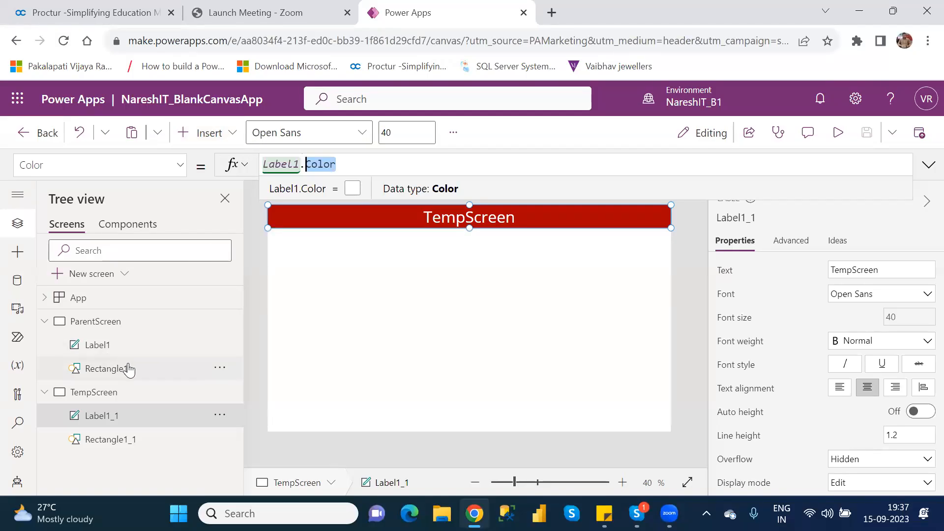
left_click(215, 143)
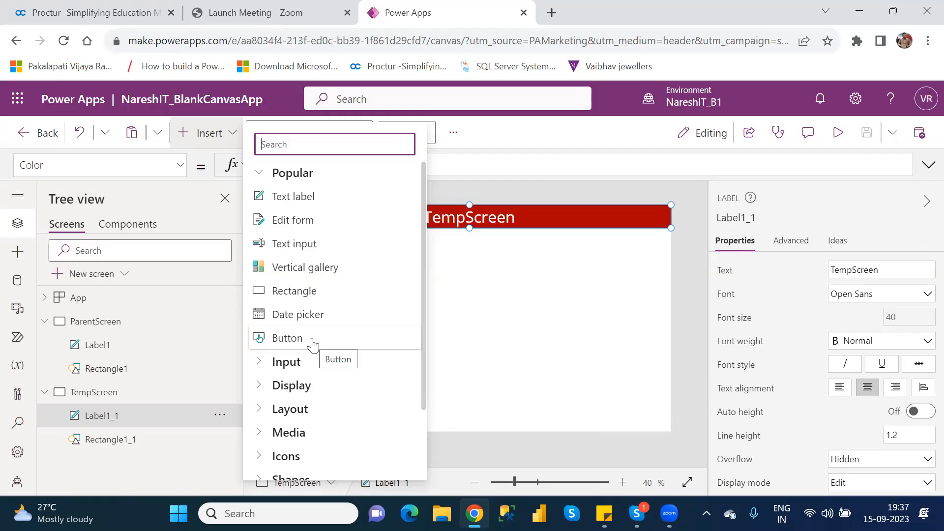
left_click(544, 300)
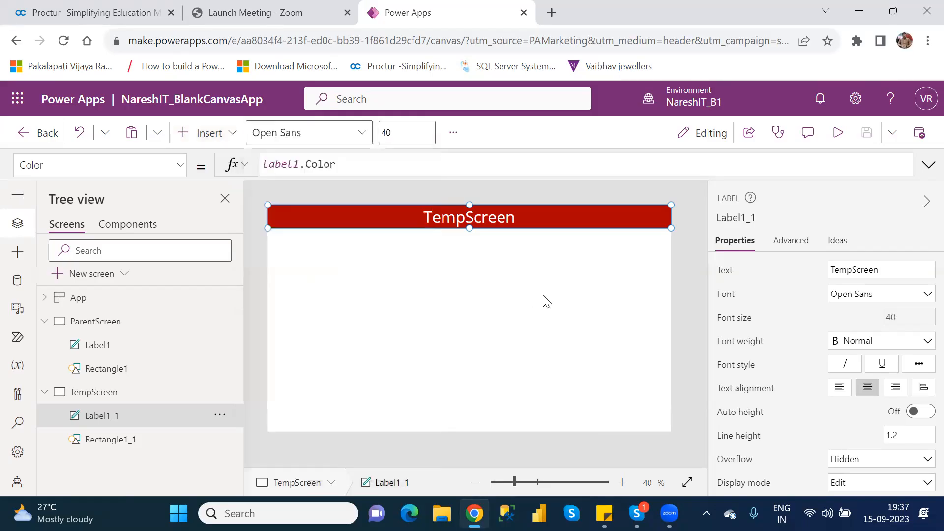
right_click(112, 319)
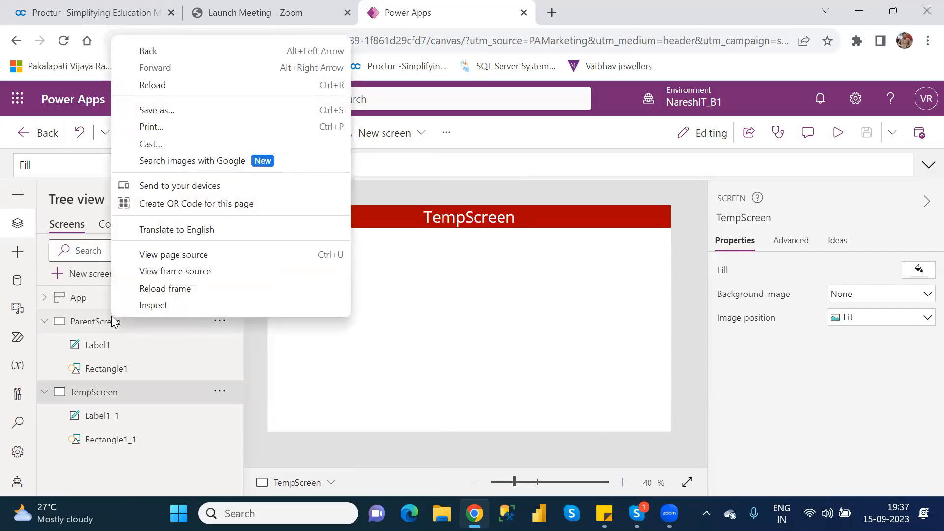
left_click(358, 355)
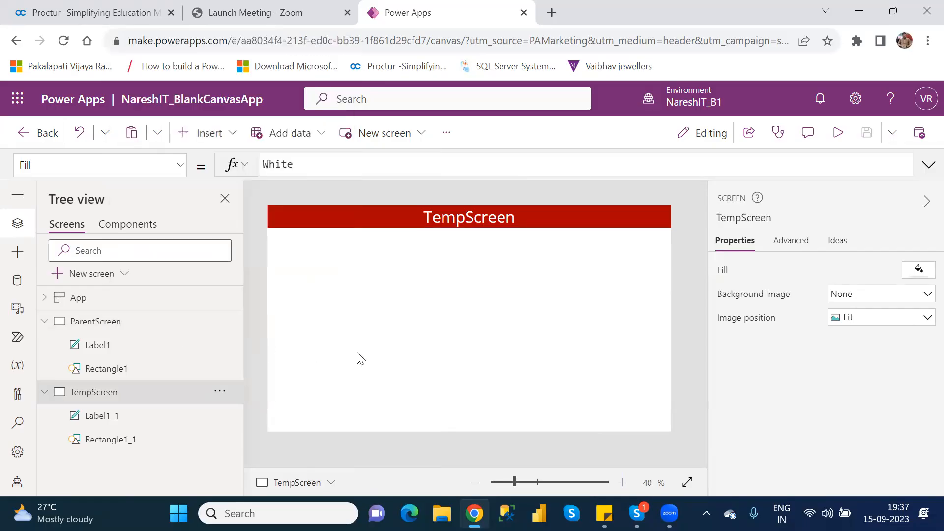
Duplicate ParentScreen and rename the copy as Screen1.
left_click(191, 323)
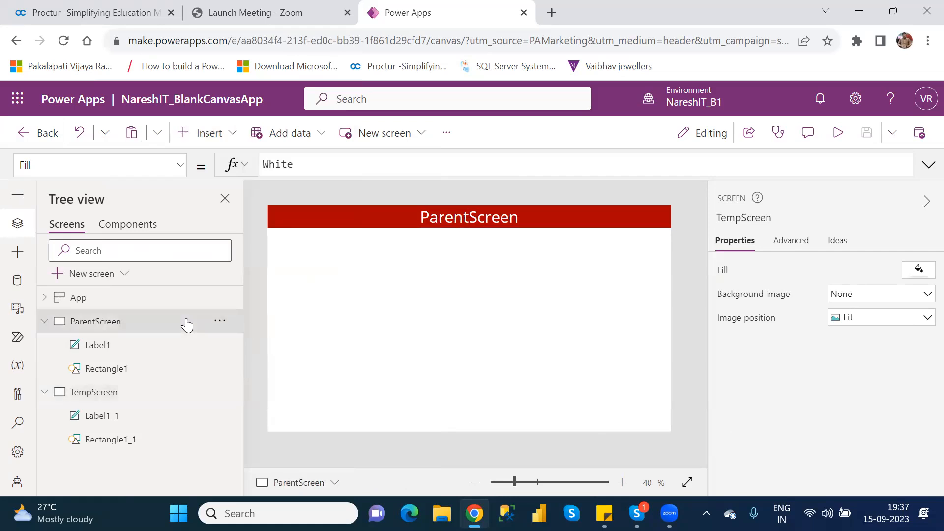
left_click(224, 322)
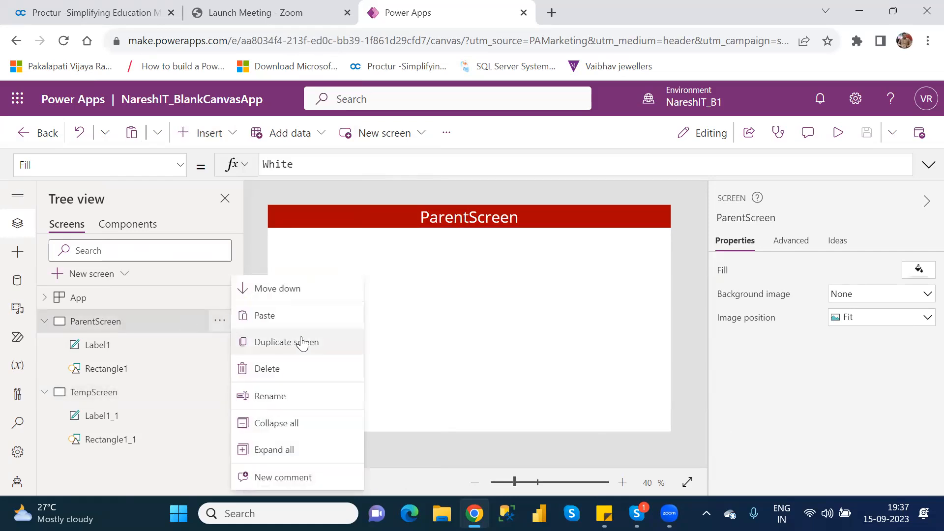
left_click(300, 342)
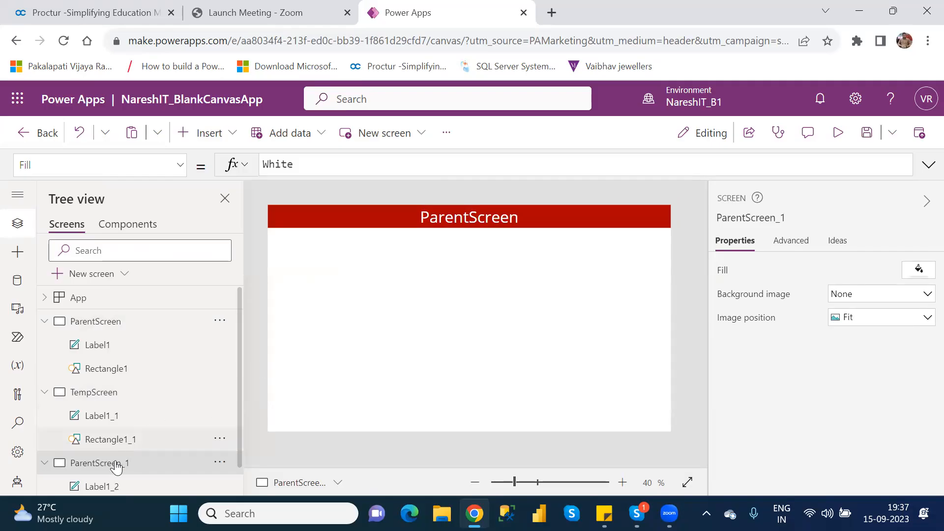
double_click(116, 465)
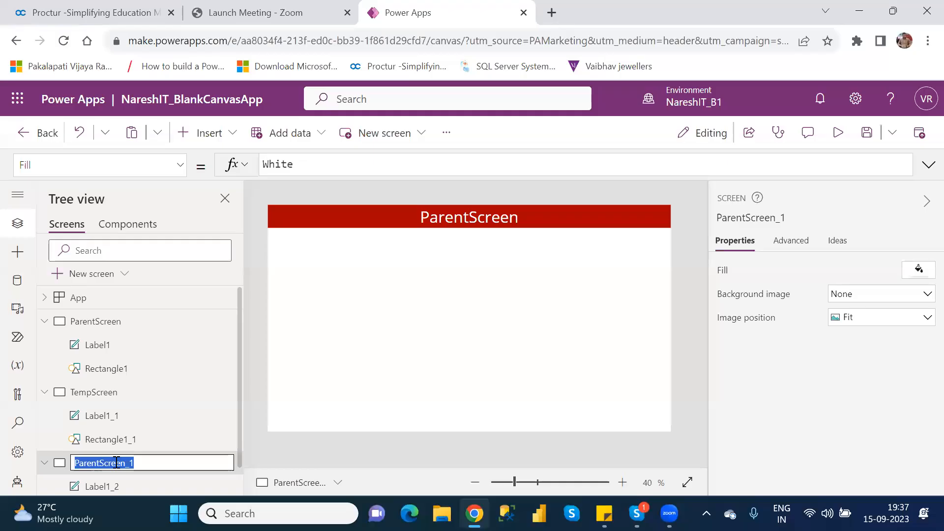
type("Scr")
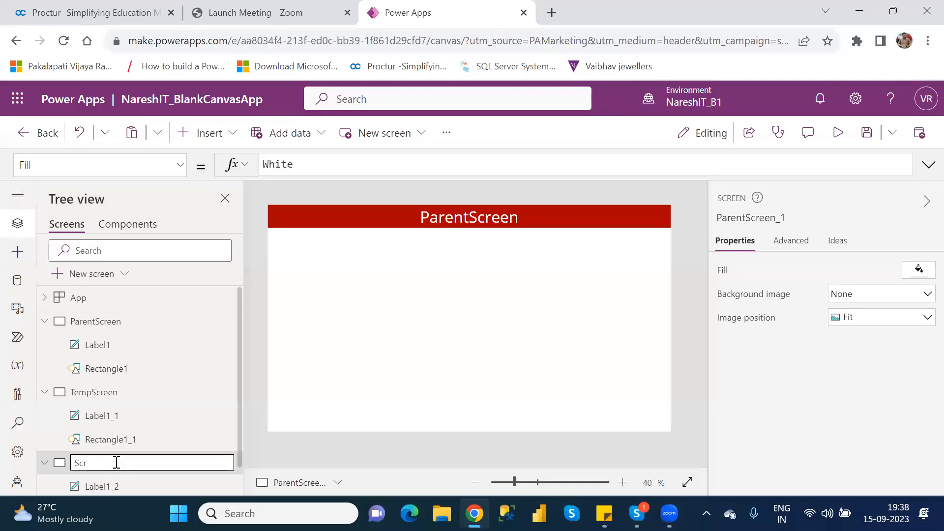
type("een1")
key("Return")
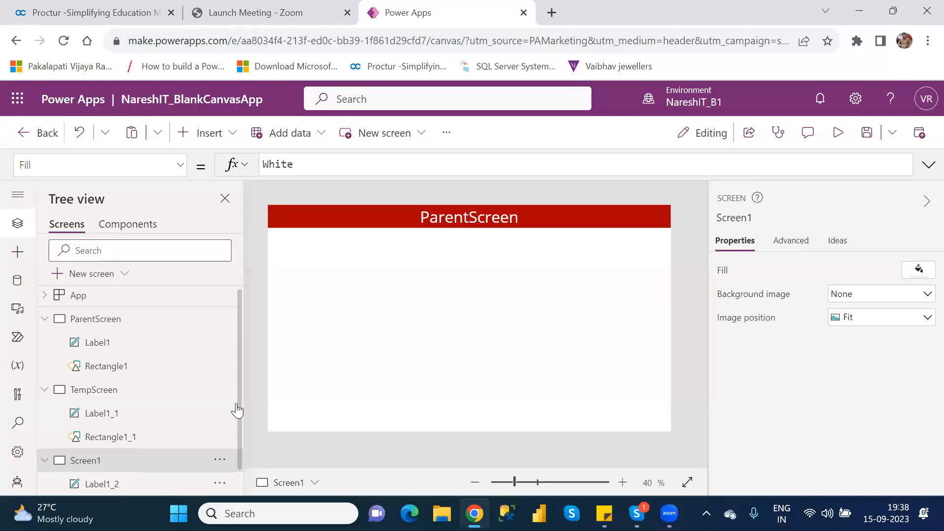
Change Screen1's title label text to "Summary Screen".
left_click_drag(238, 395, 240, 452)
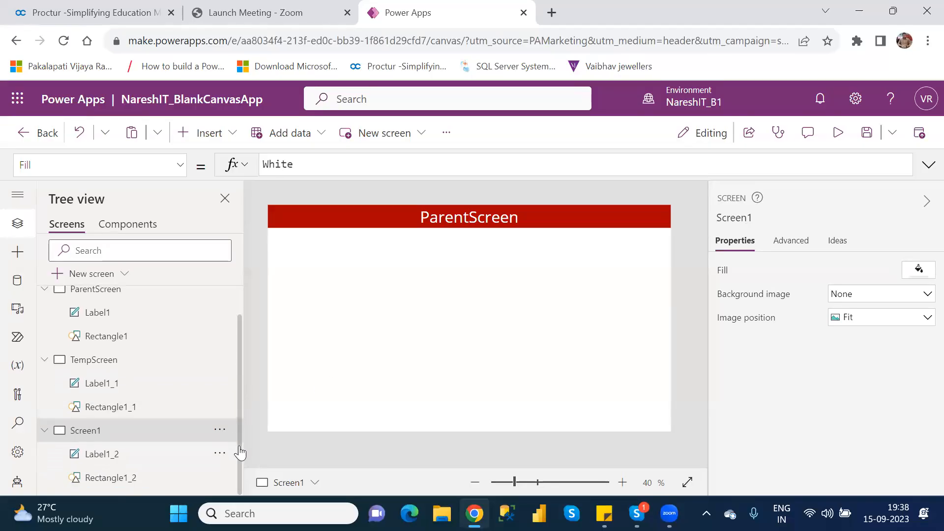
left_click(473, 220)
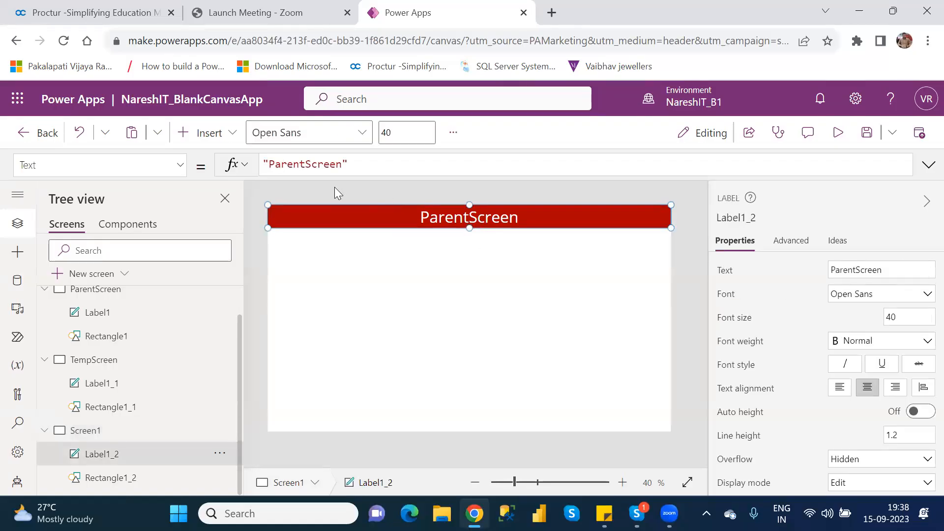
double_click(307, 167)
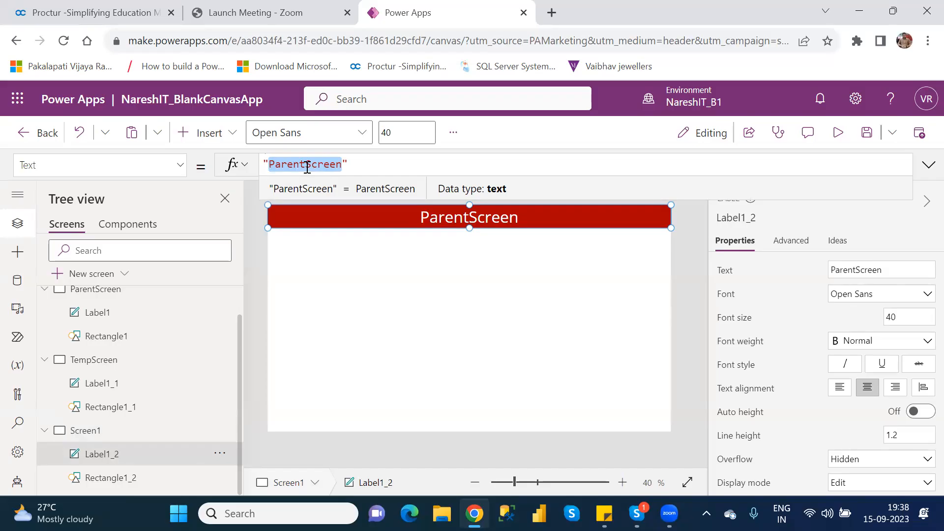
type("Summa")
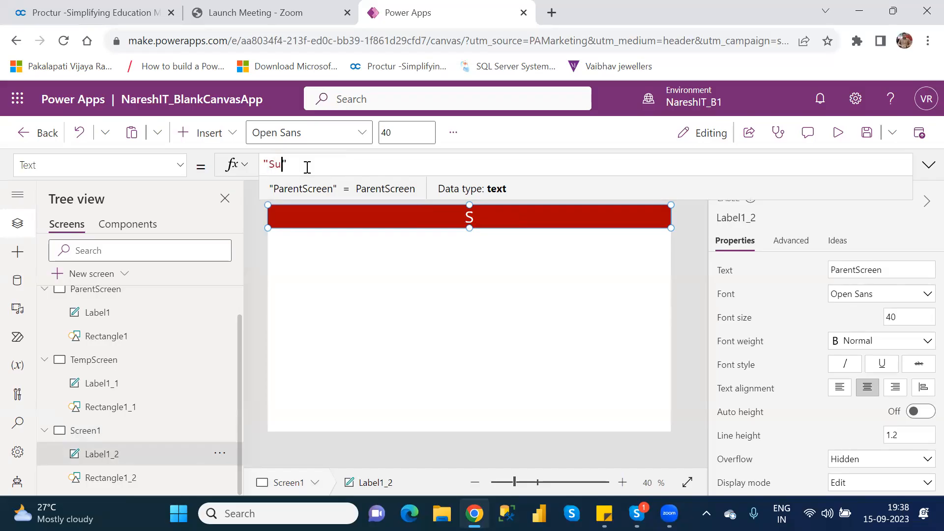
type("ry Scr")
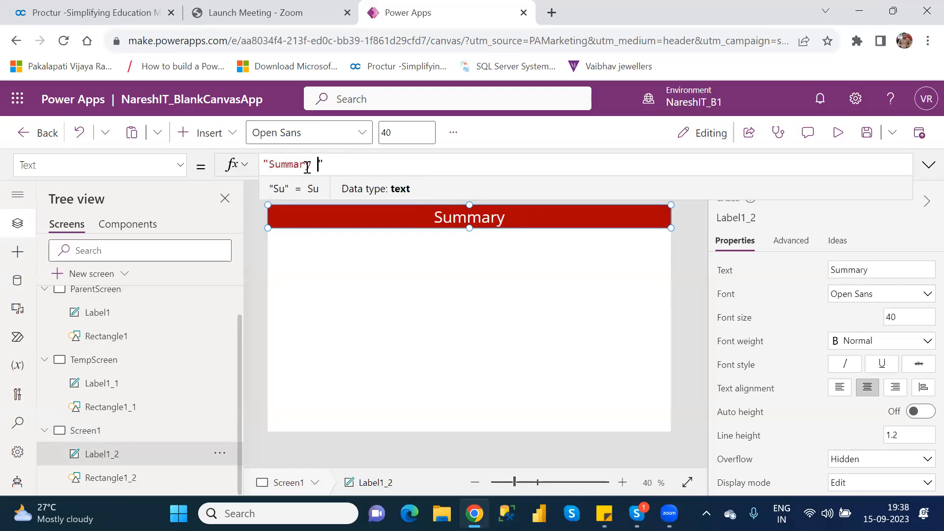
type("een")
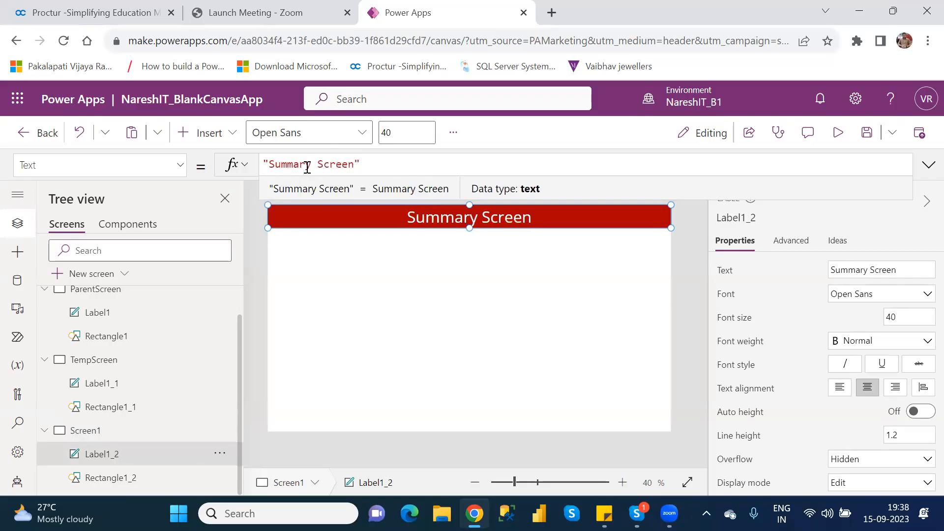
left_click(416, 286)
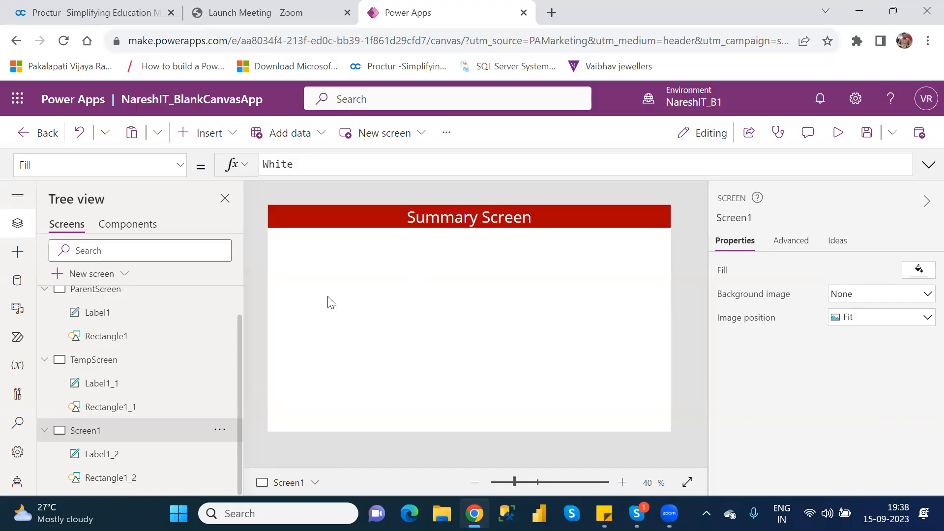
Insert a button below the Summary Screen header and set its text to CustomerDetails.
left_click(211, 133)
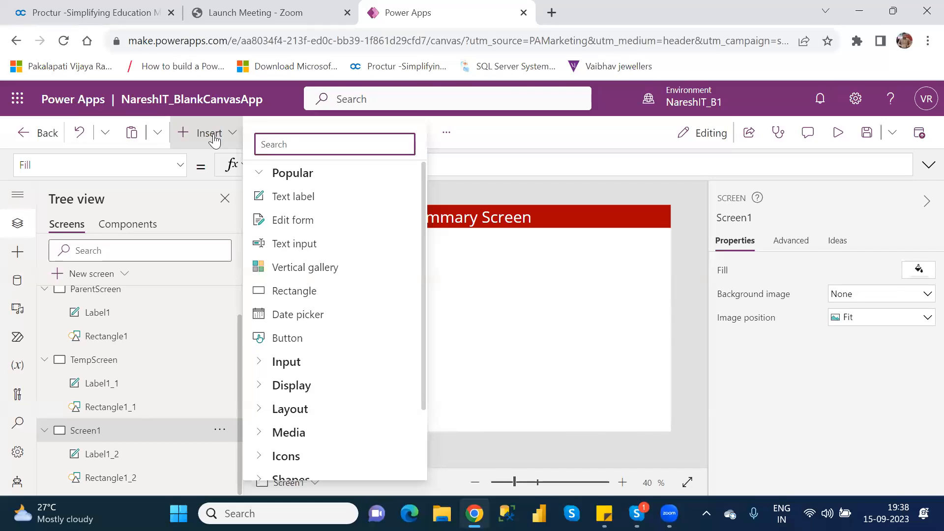
left_click(299, 343)
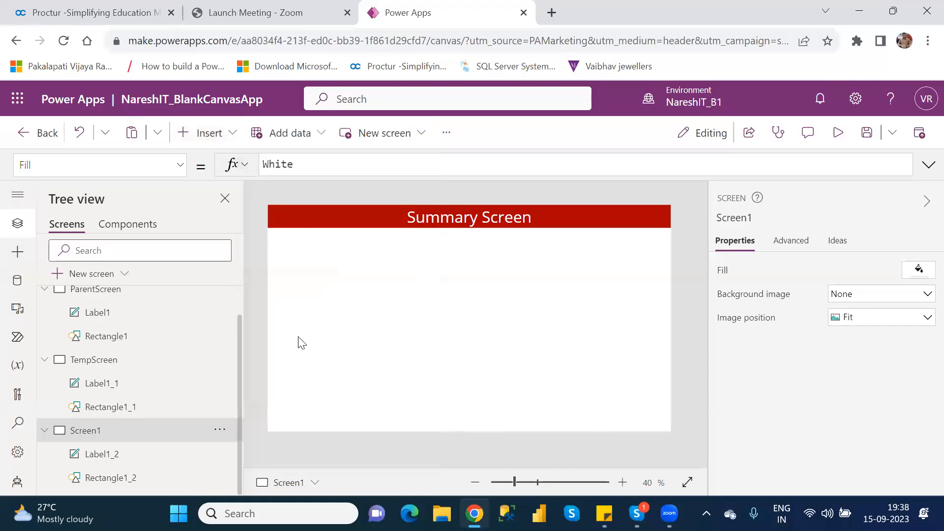
left_click_drag(319, 227, 522, 264)
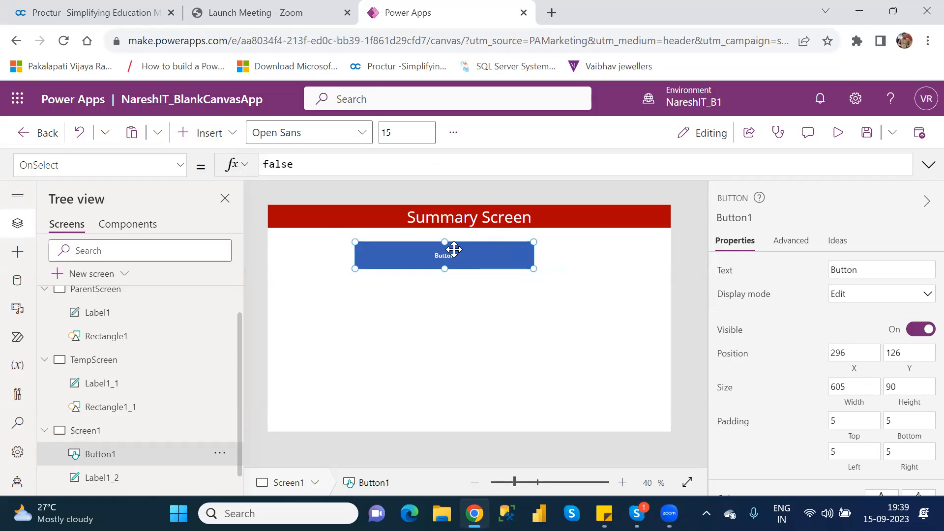
left_click(852, 271)
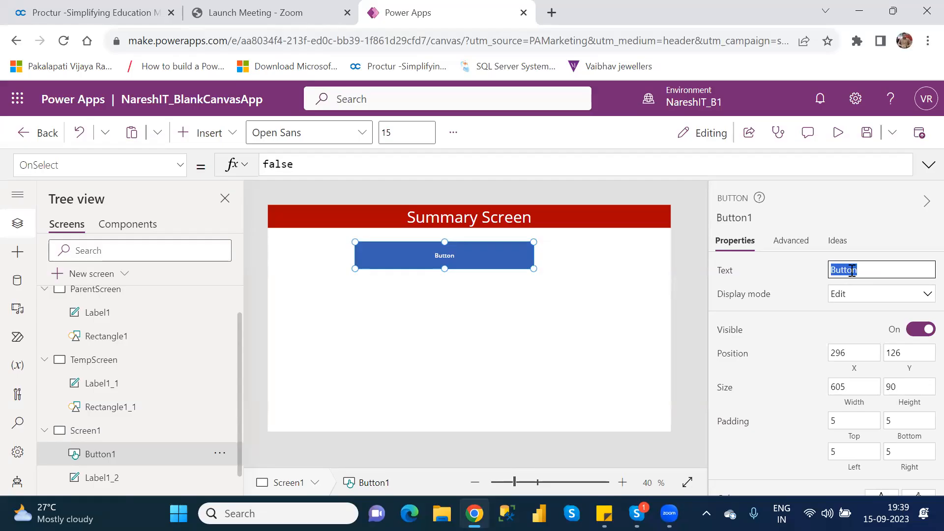
type("CustomerDetails")
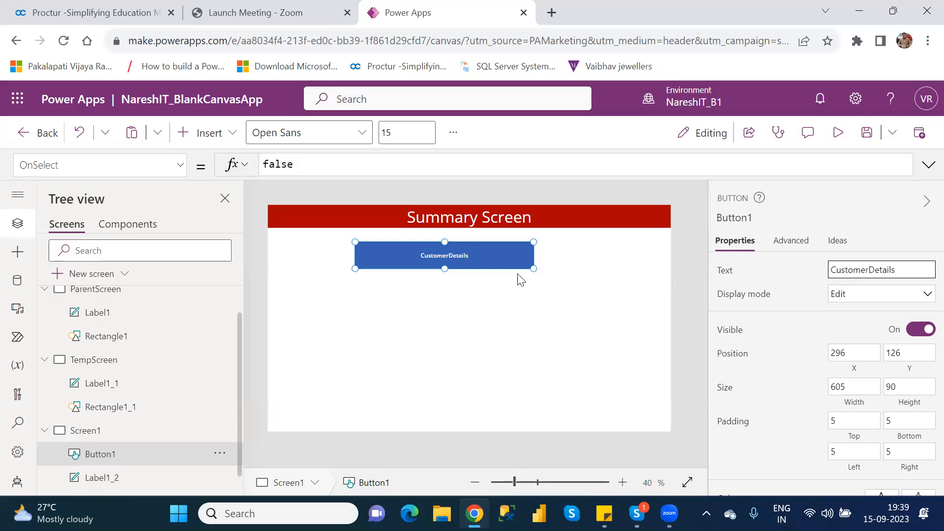
Enlarge the CustomerDetails button to about 650 by 100.
left_click_drag(533, 271, 547, 275)
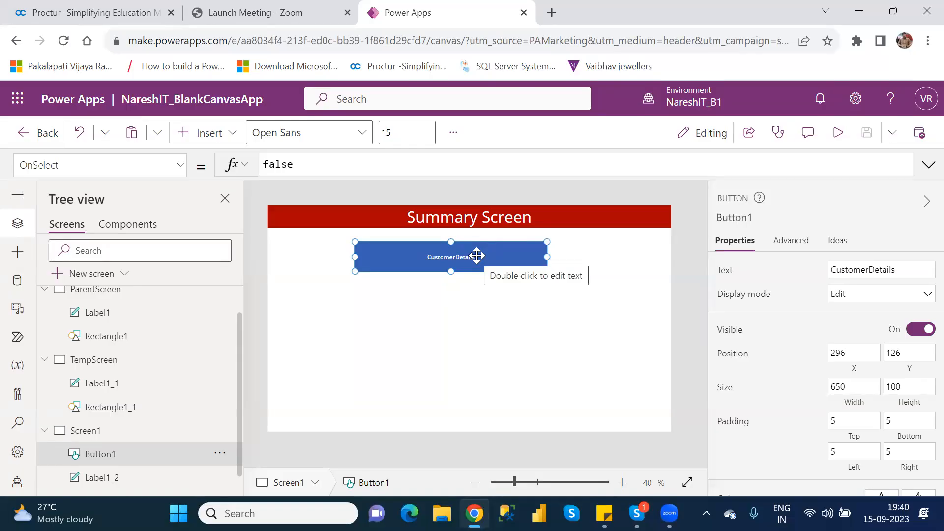
double_click(280, 162)
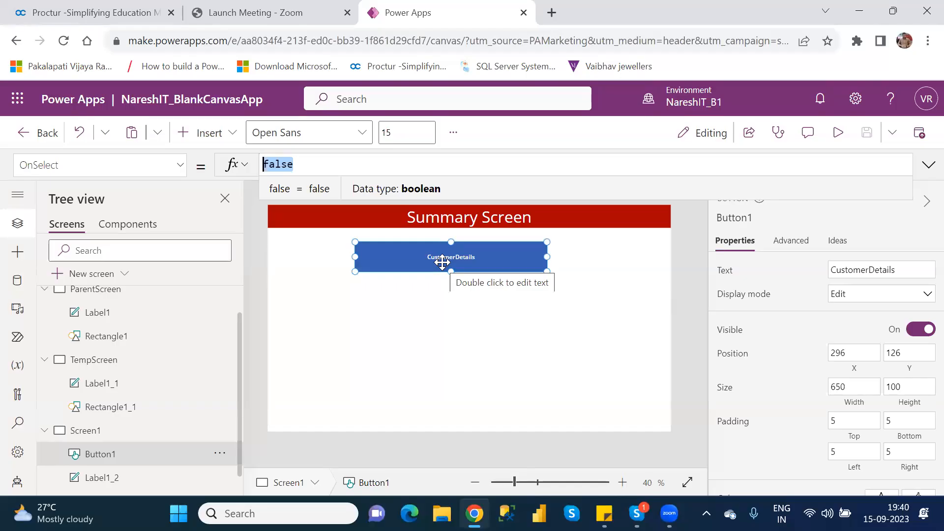
left_click(442, 263)
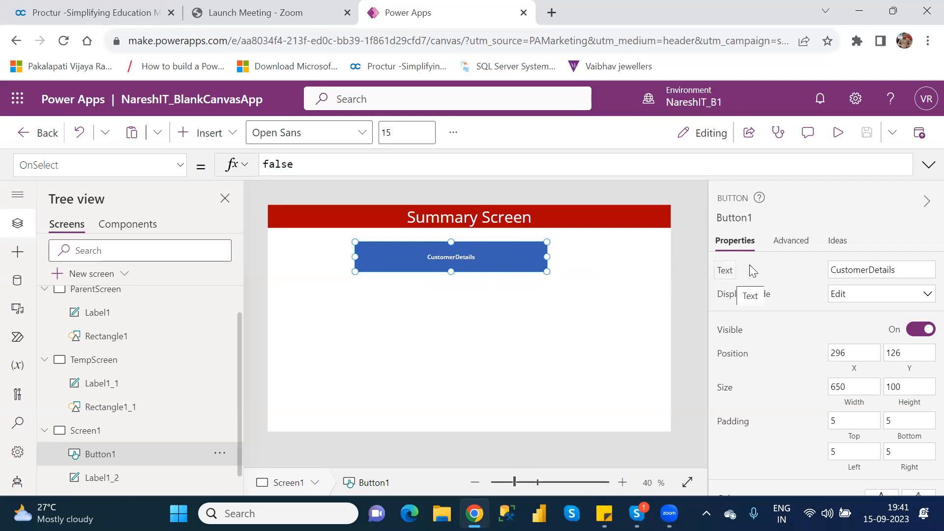
left_click(873, 271)
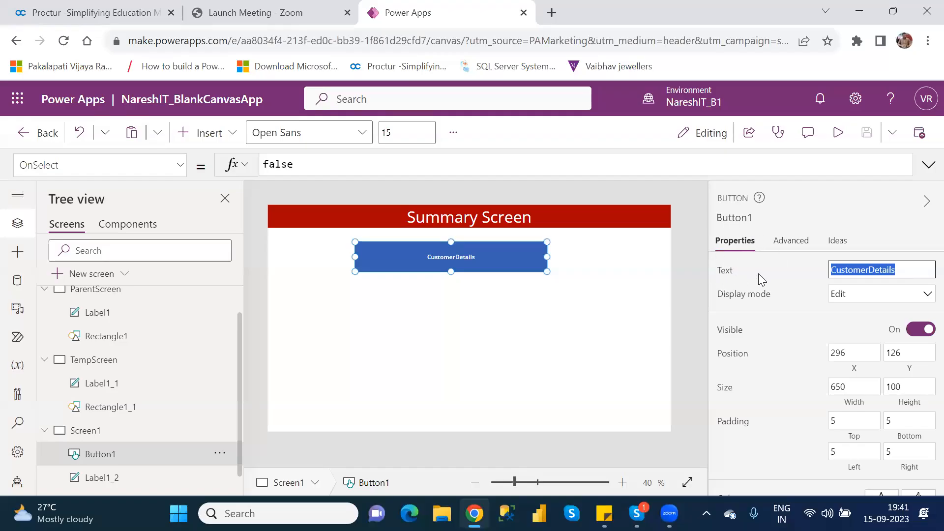
left_click(904, 273)
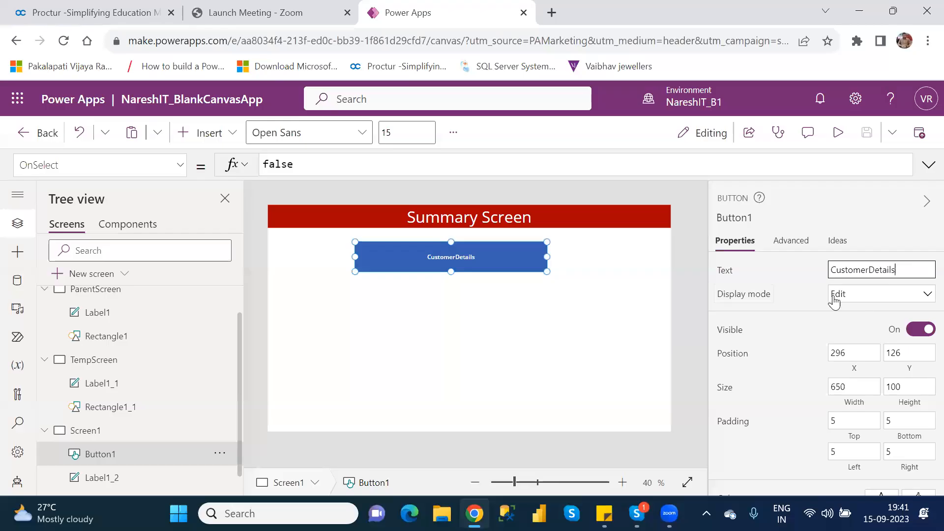
Set the CustomerDetails button's display mode to Disabled and preview the app.
left_click(858, 297)
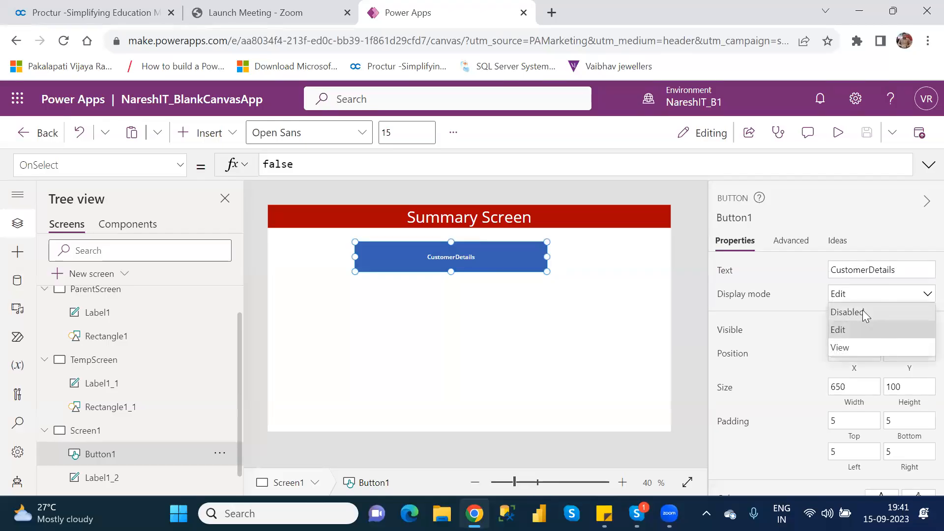
left_click(861, 312)
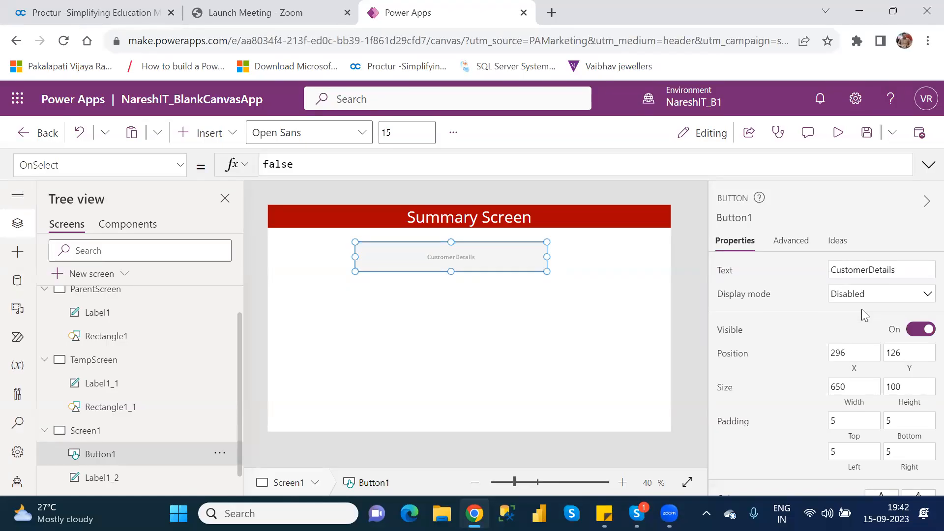
left_click(502, 313)
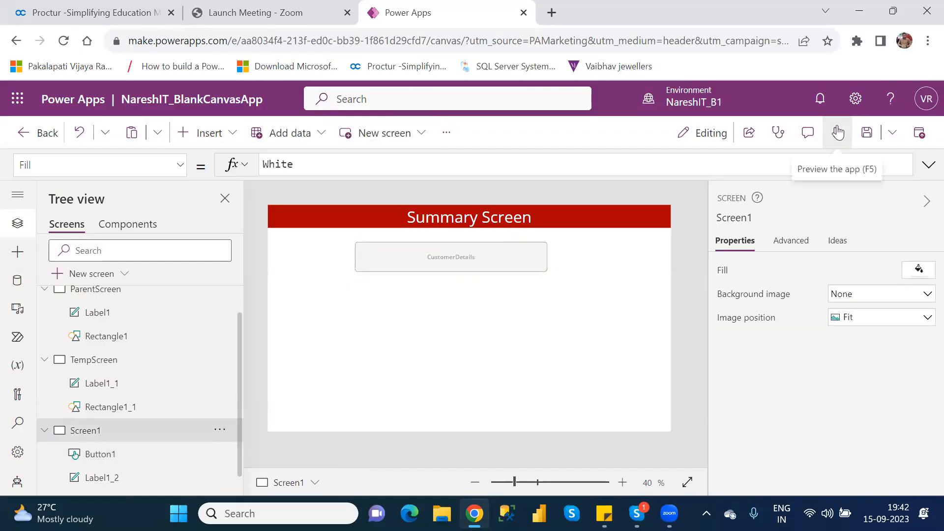
key("F5")
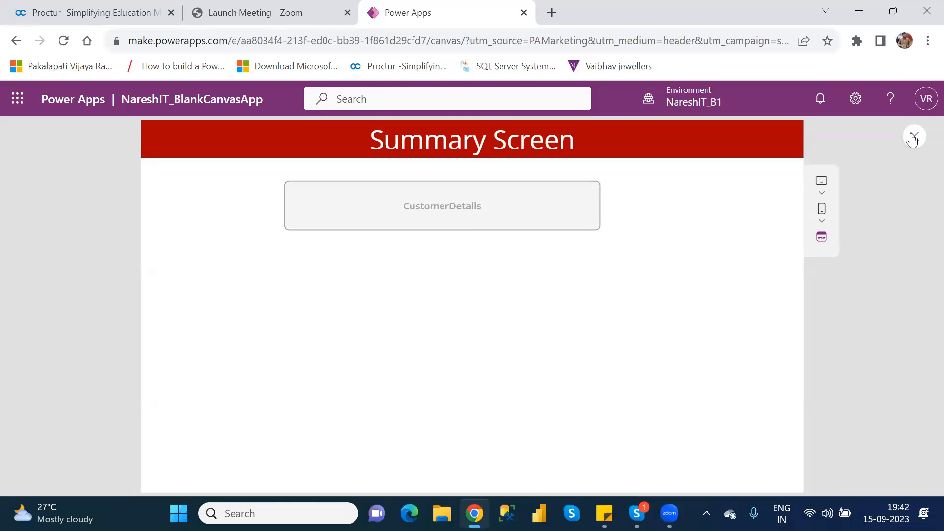
left_click(912, 138)
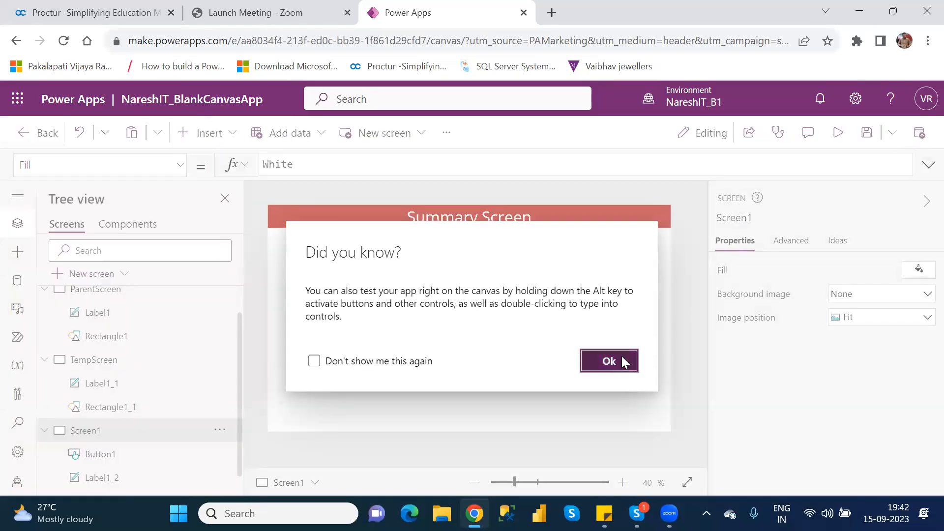
left_click(621, 361)
Set the CustomerDetails button's display mode to Edit.
left_click(499, 253)
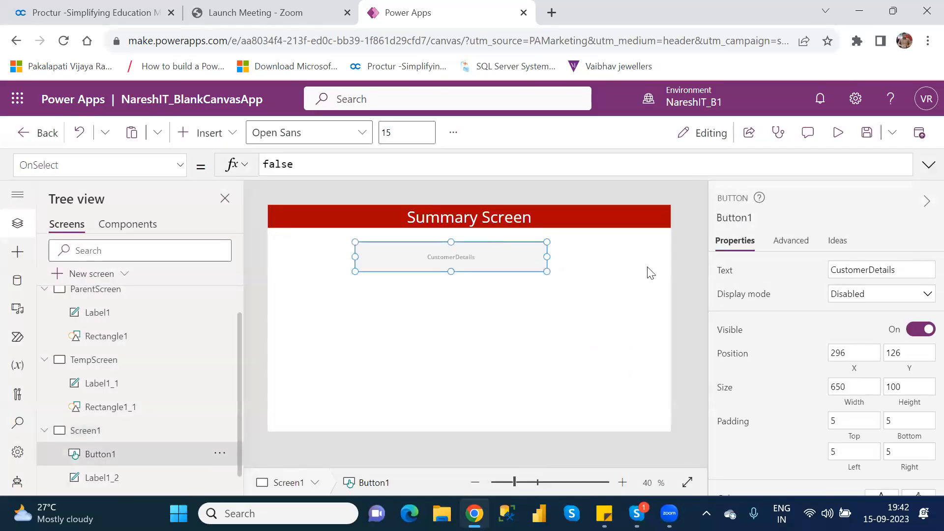
left_click(872, 295)
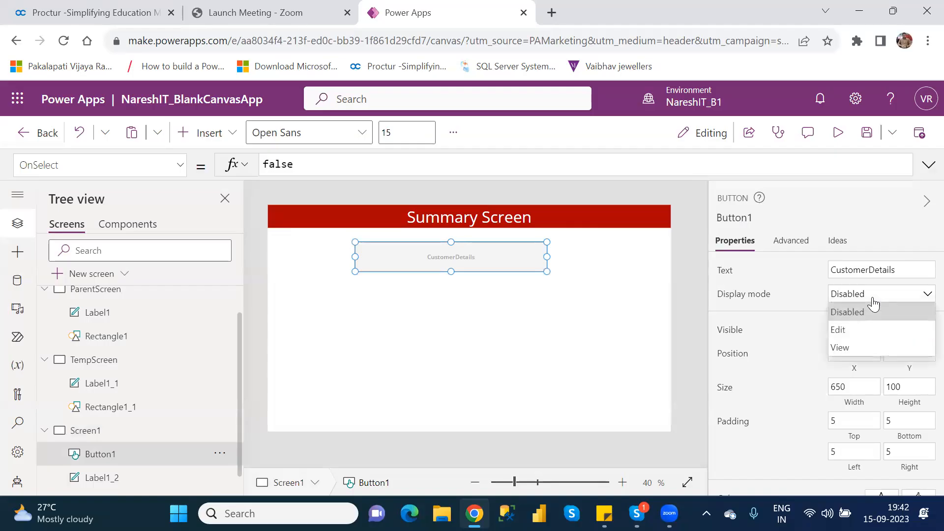
left_click(861, 329)
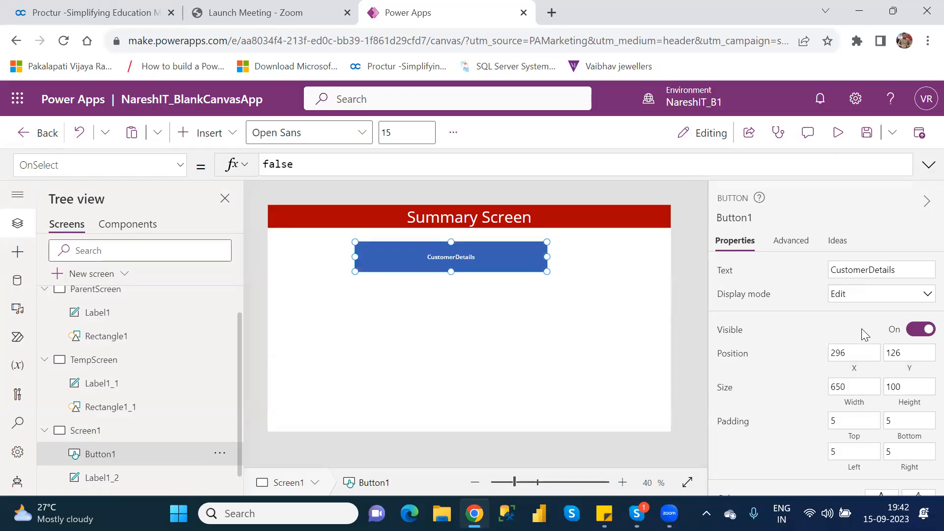
Preview the app and test the CustomerDetails button in Edit mode, then return to the editor.
left_click(836, 144)
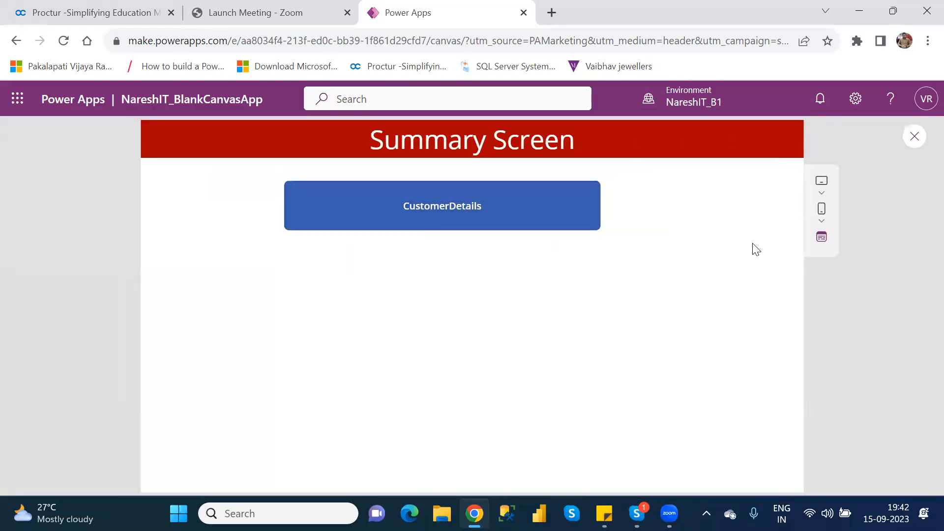
left_click(520, 216)
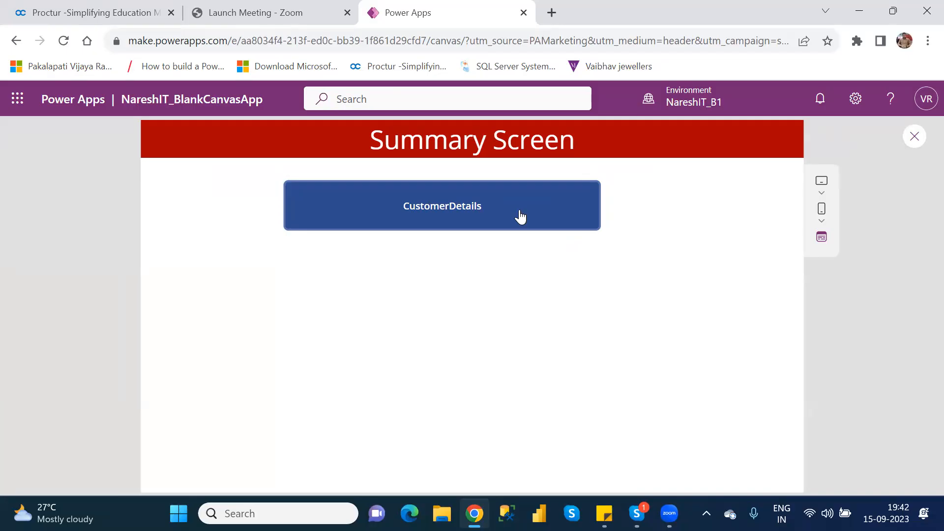
left_click(520, 216)
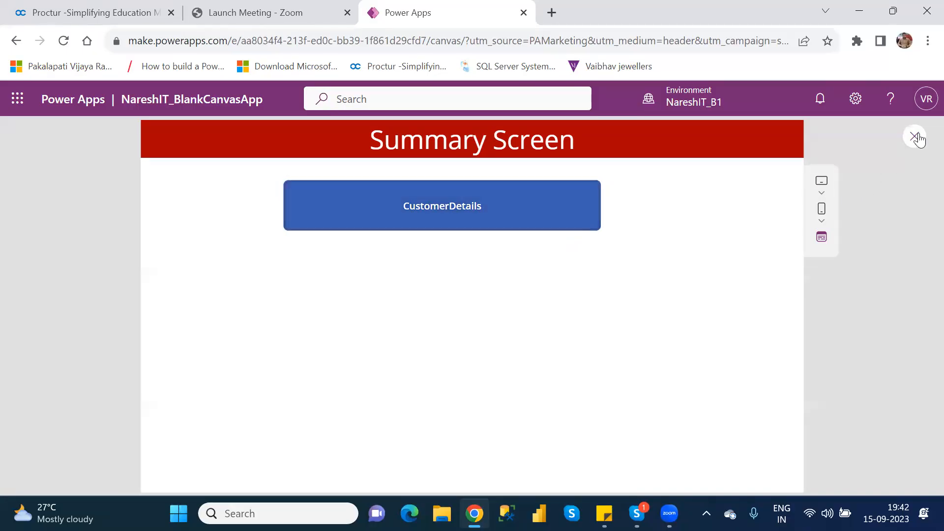
left_click(914, 136)
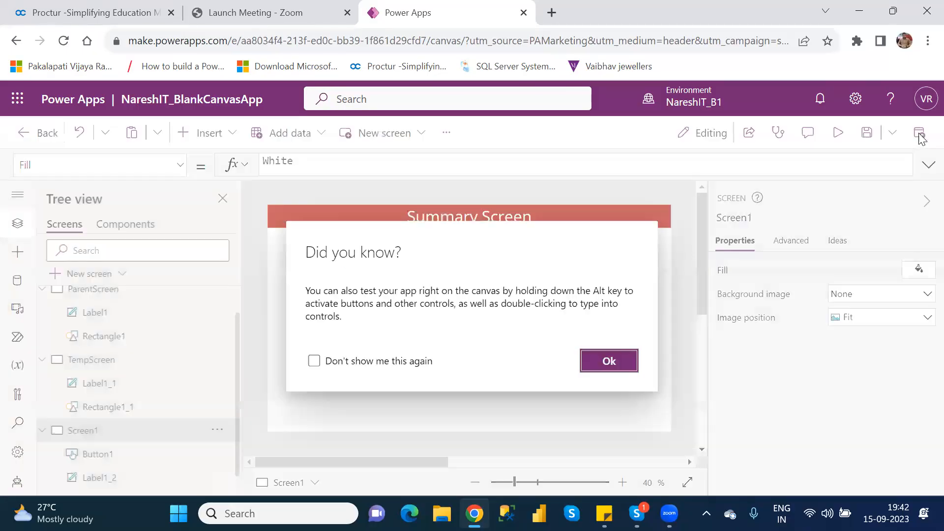
left_click(609, 364)
Set the CustomerDetails button's display mode to View and preview the app.
left_click(485, 248)
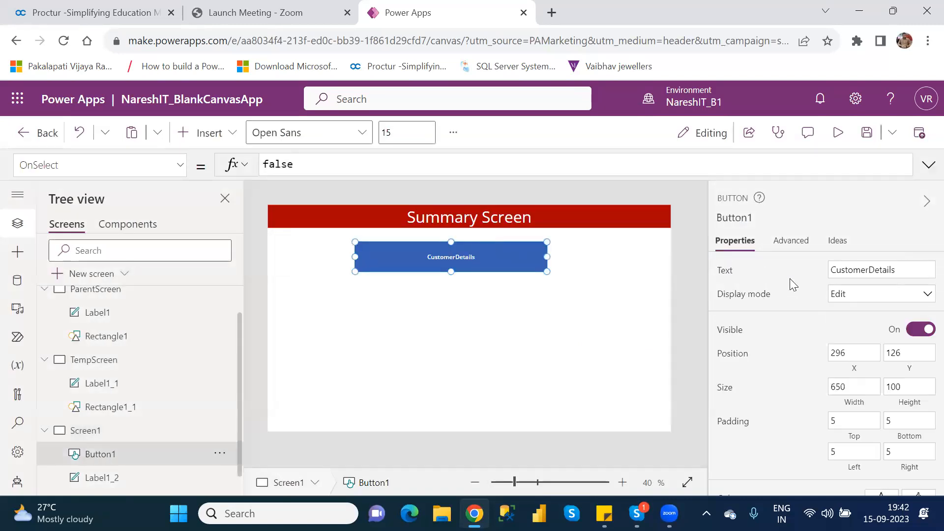
left_click(863, 300)
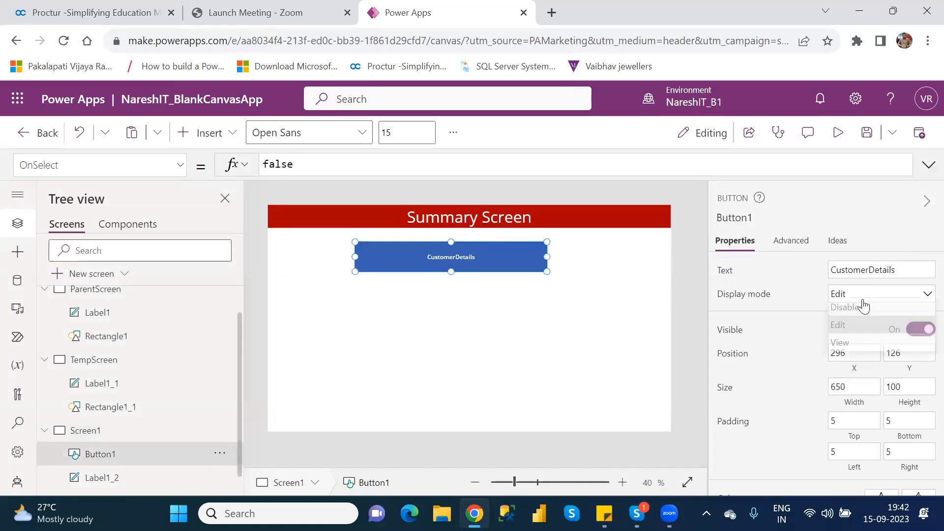
left_click(859, 344)
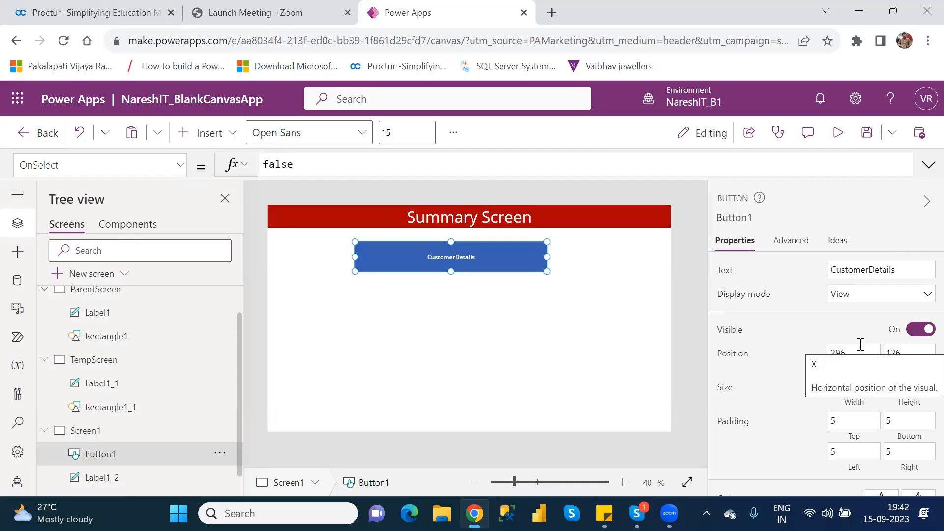
left_click(838, 132)
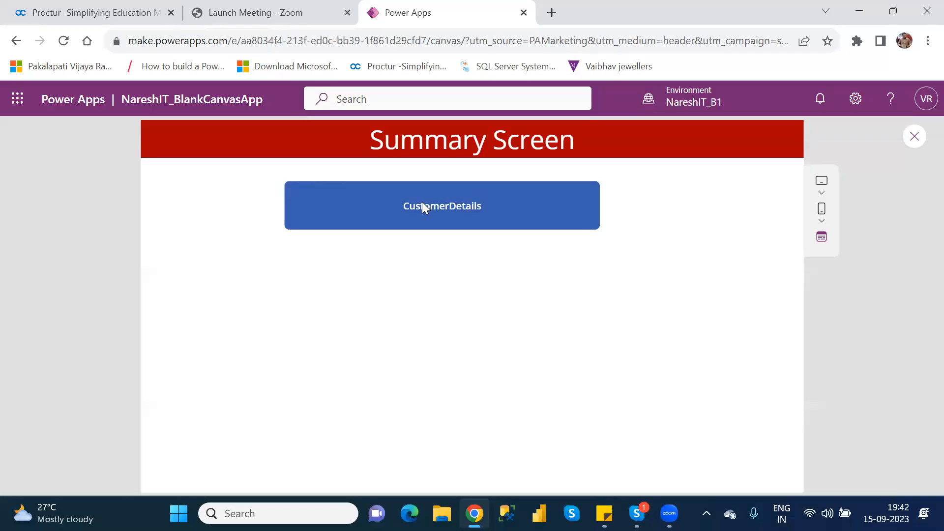
left_click(914, 137)
left_click(625, 363)
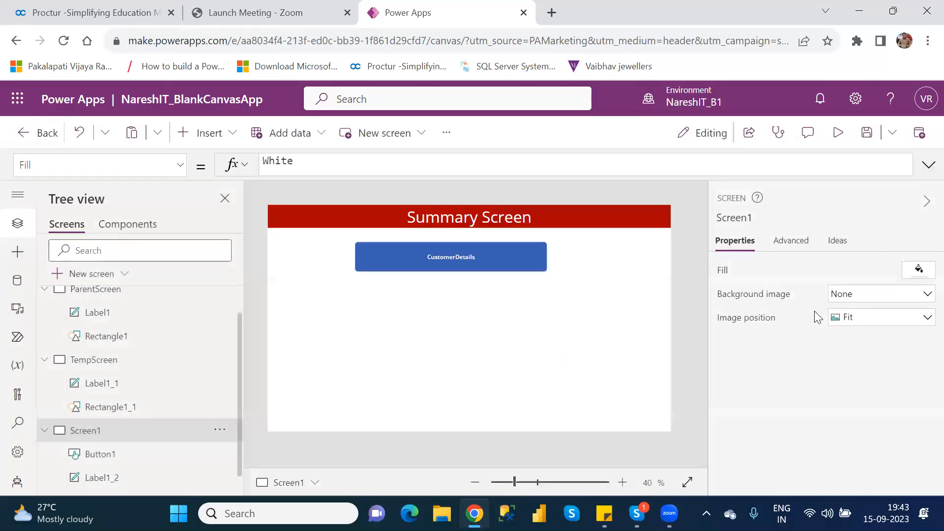
Set the CustomerDetails button's display mode back to Edit and preview the app, testing the button.
left_click(531, 255)
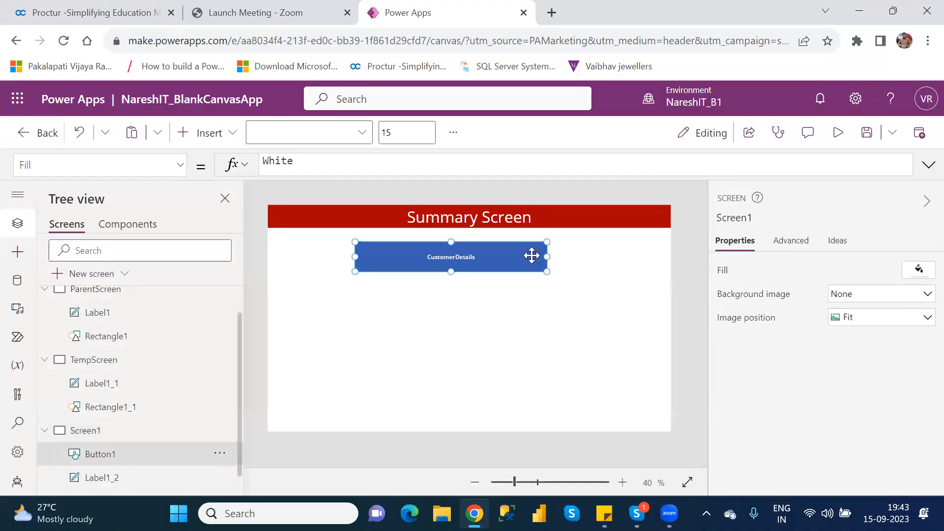
left_click(873, 296)
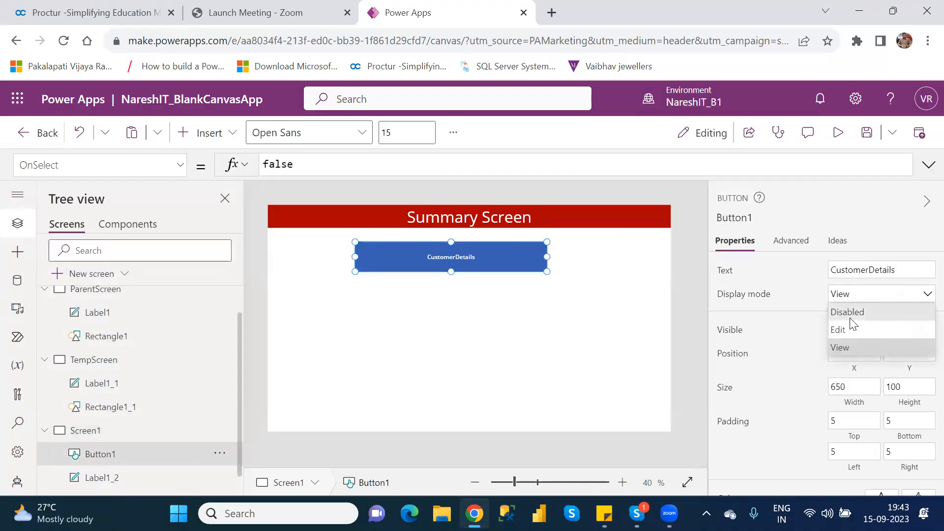
left_click(845, 326)
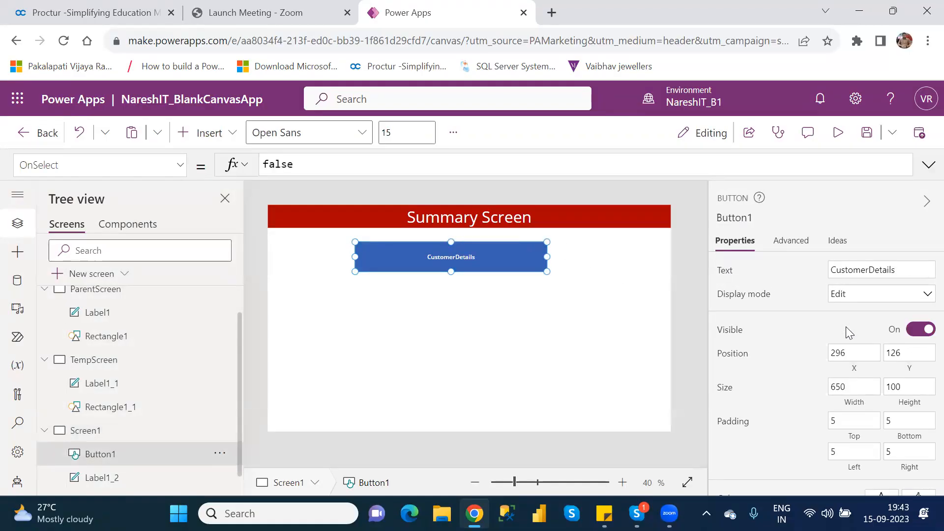
left_click(838, 132)
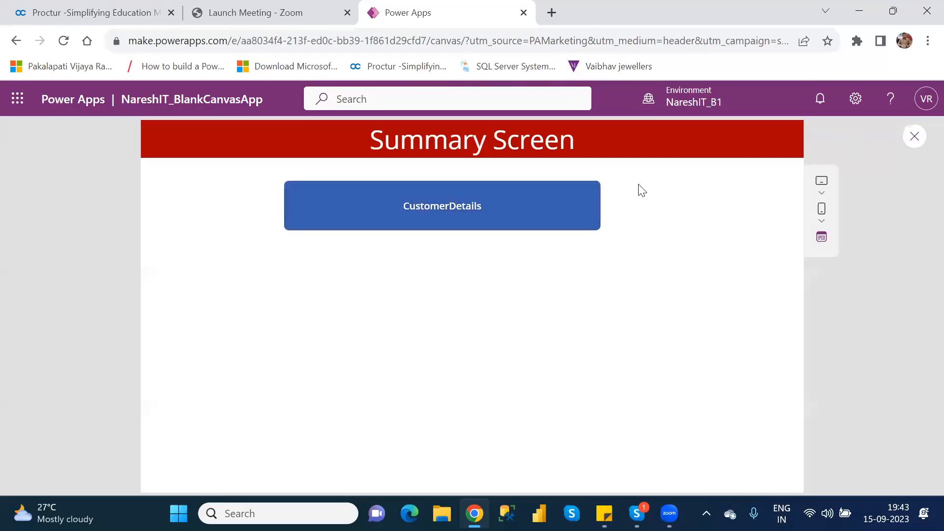
left_click(480, 220)
left_click(915, 142)
left_click(622, 364)
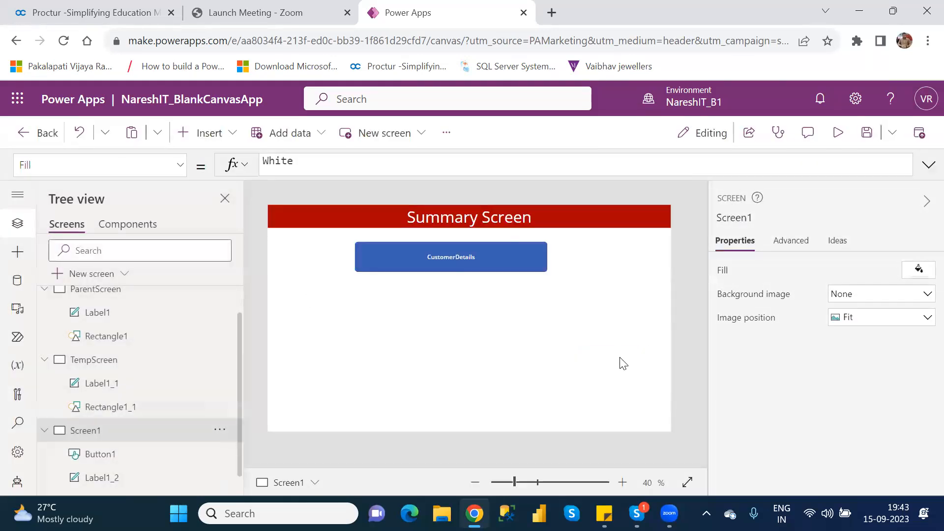
Examine the button's Text, Display mode and Color property formulas.
left_click(493, 252)
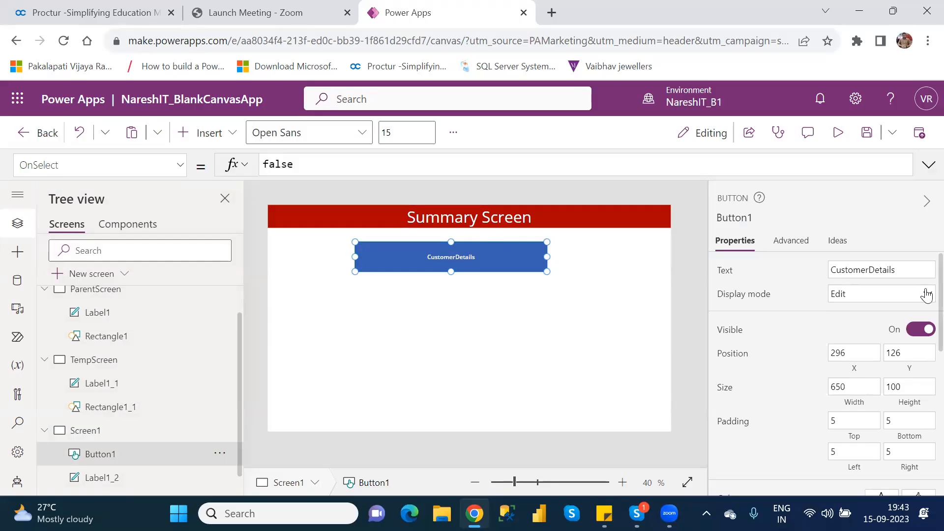
scroll(924, 315, "down", 1)
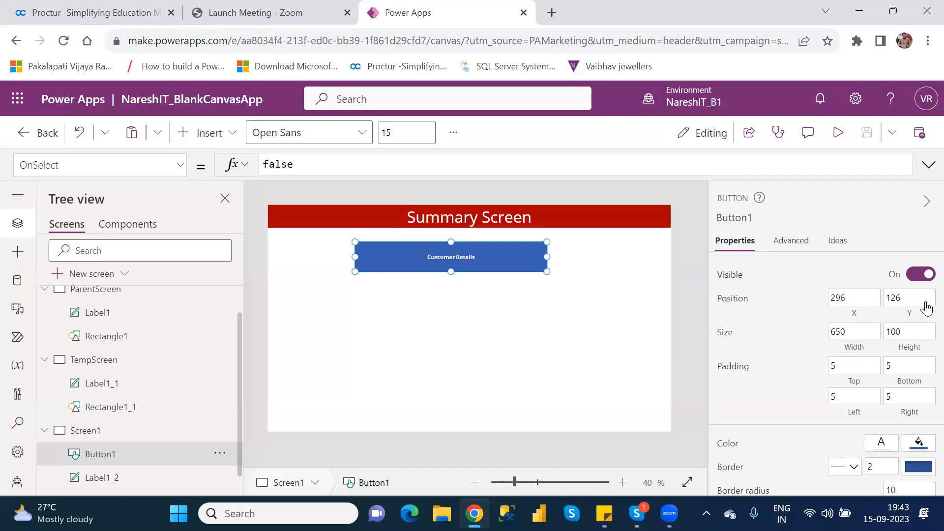
scroll(924, 295, "up", 2)
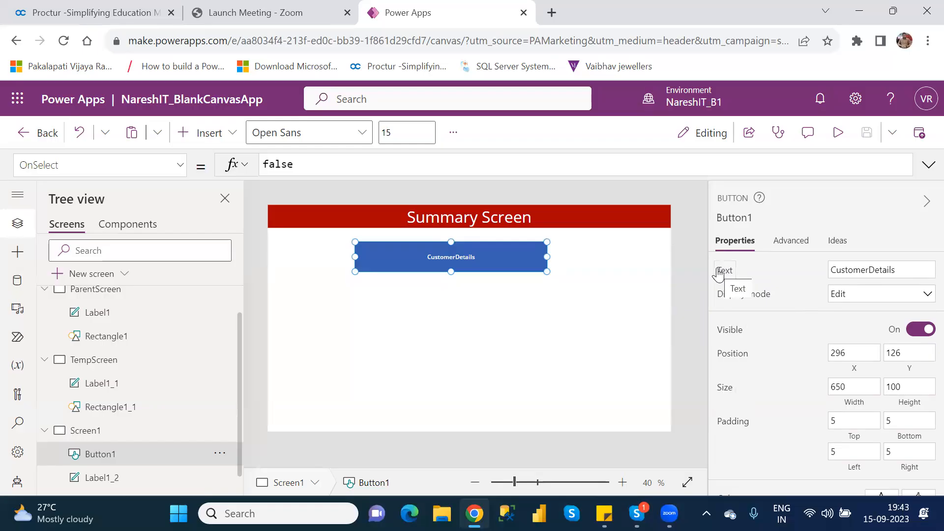
left_click(718, 272)
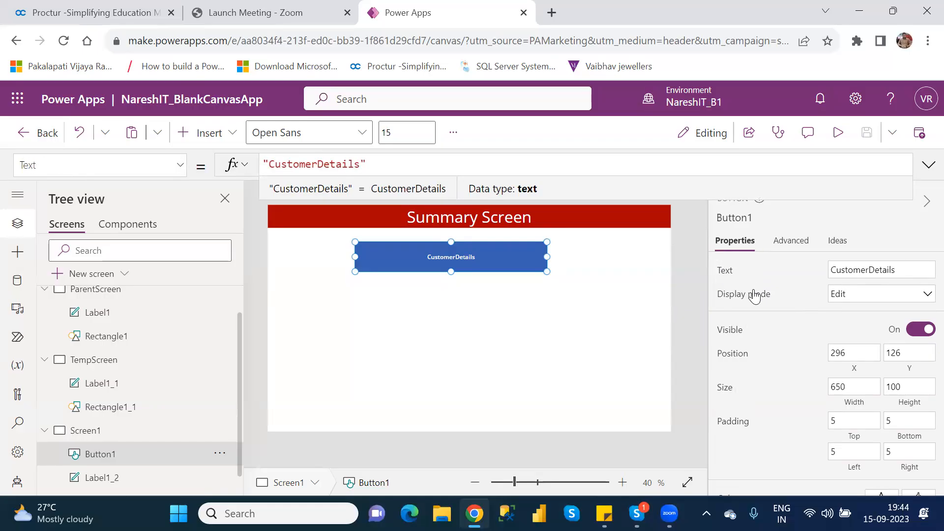
left_click(752, 295)
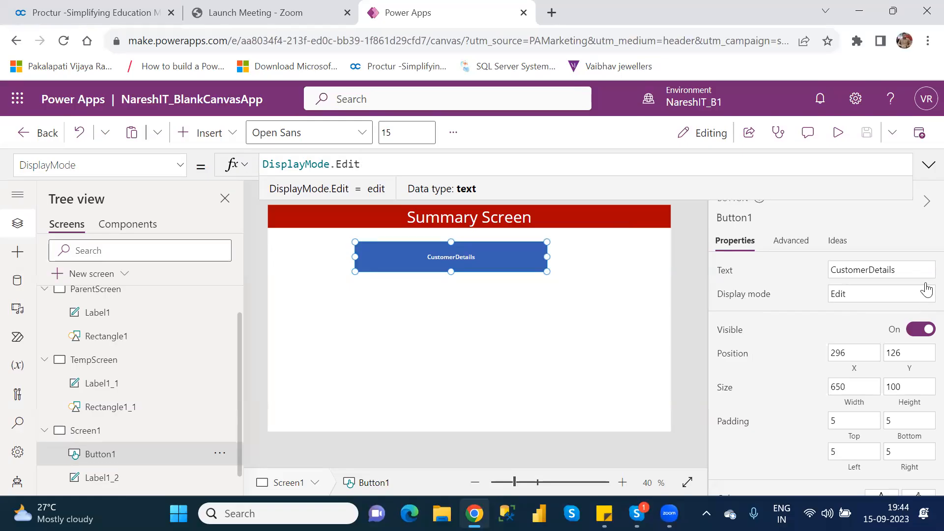
scroll(924, 291, "down", 1)
scroll(924, 291, "down", 3)
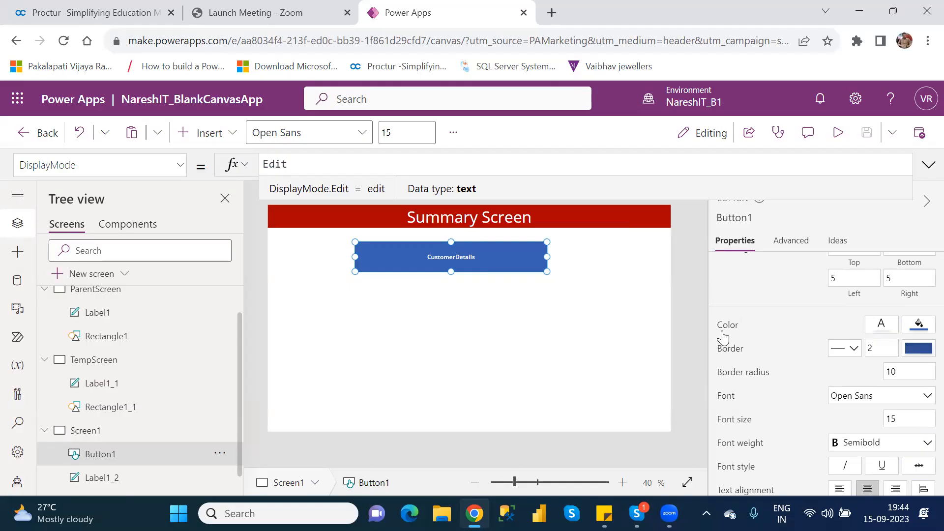
left_click(725, 326)
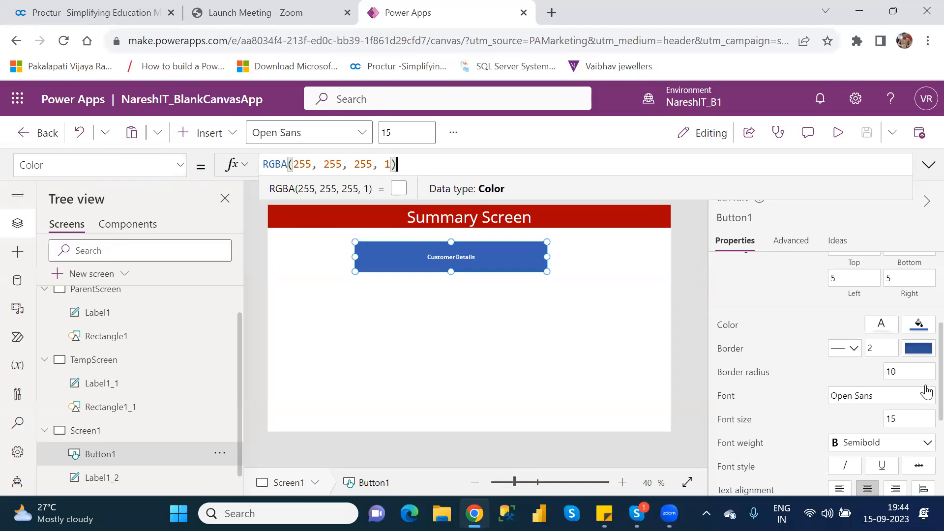
scroll(923, 339, "up", 2)
scroll(922, 329, "up", 1)
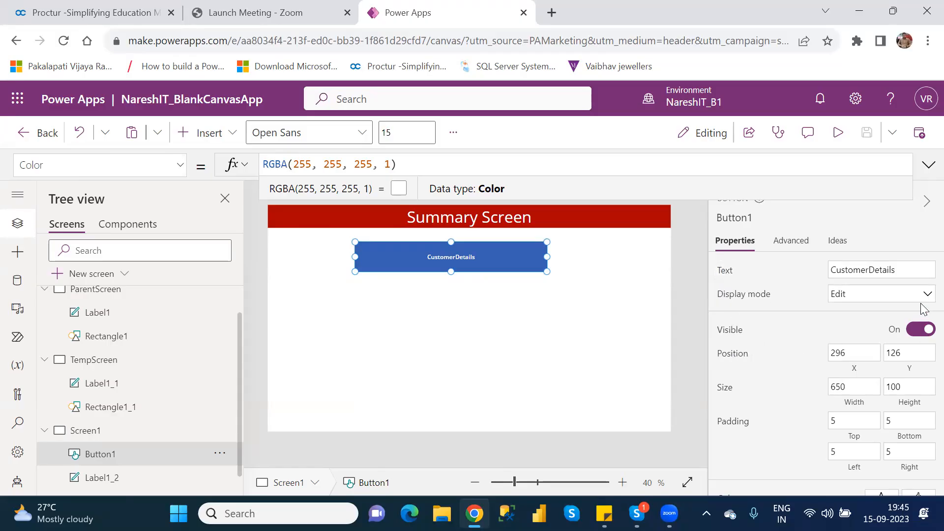
scroll(926, 293, "down", 2)
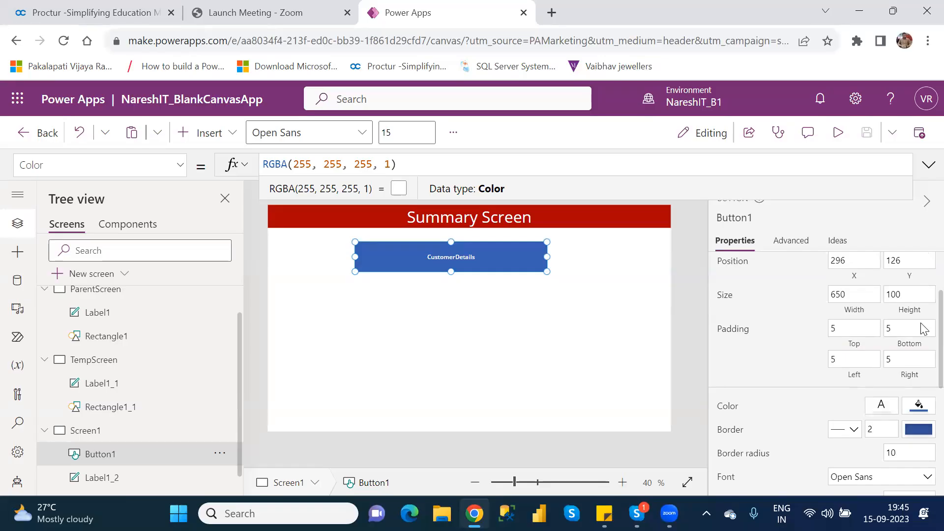
scroll(922, 329, "down", 2)
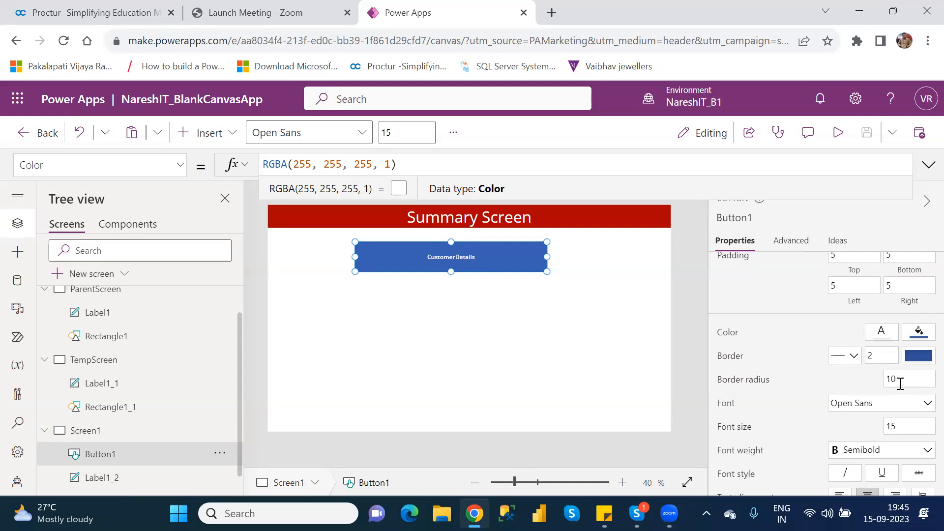
Set the CustomerDetails button's border radius to 25.
left_click(890, 379)
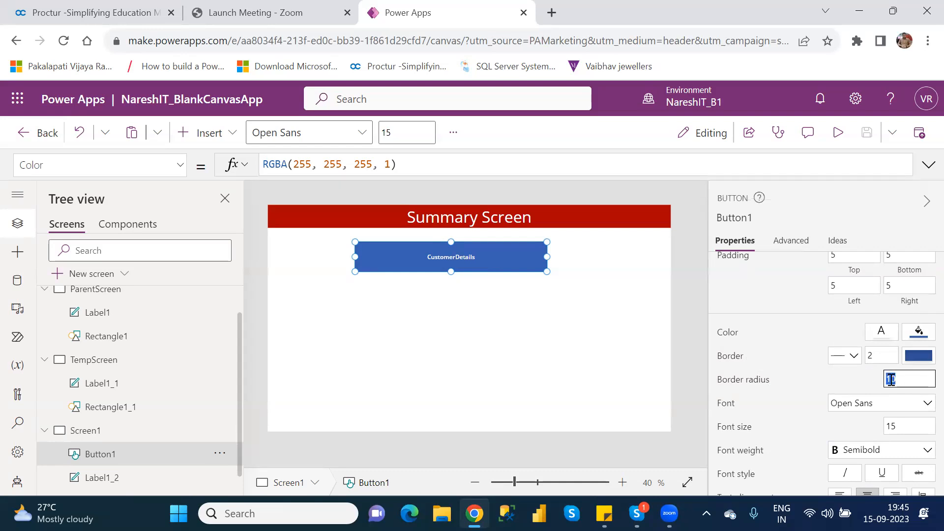
type("25")
left_click(638, 333)
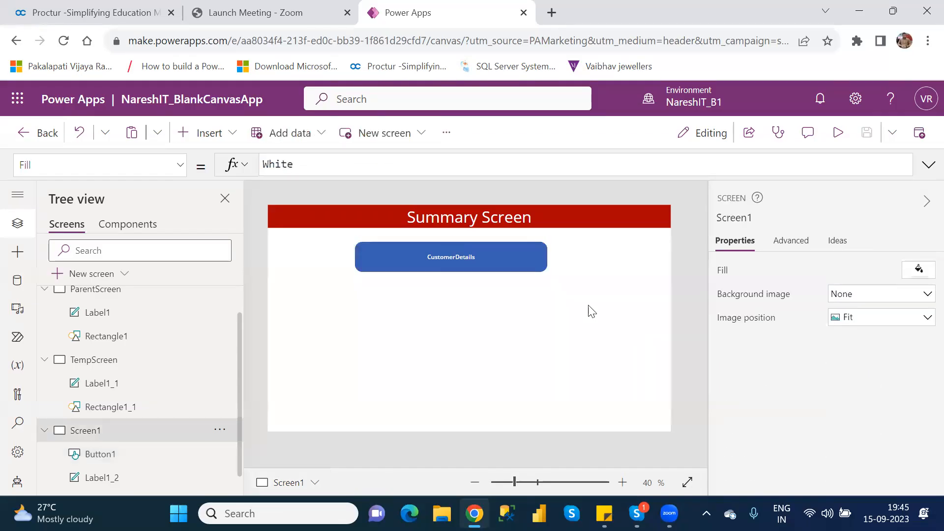
Set the CustomerDetails button's border radius to 50.
left_click(486, 249)
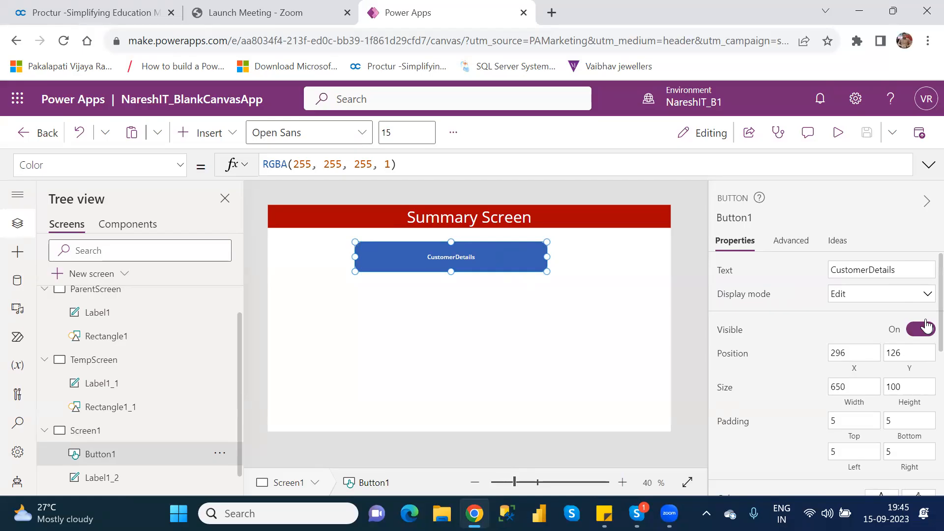
scroll(922, 402, "down", 4)
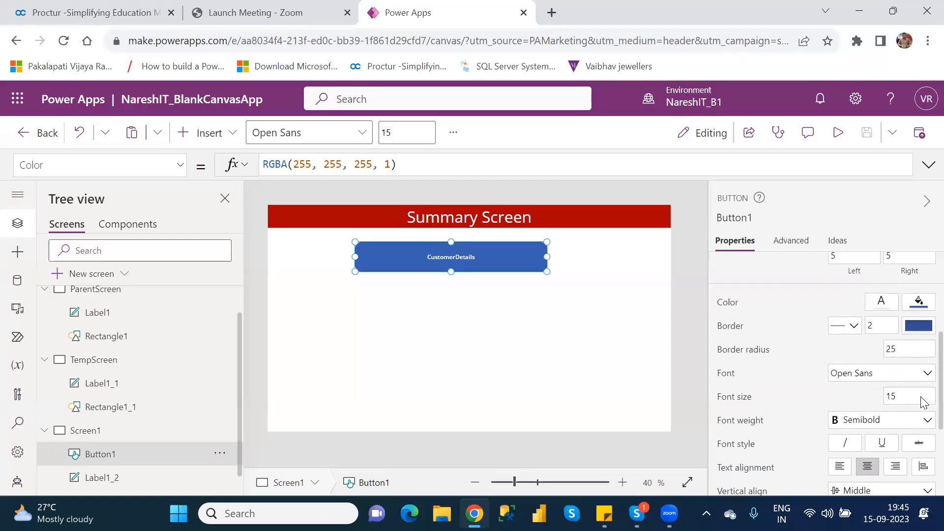
left_click(890, 348)
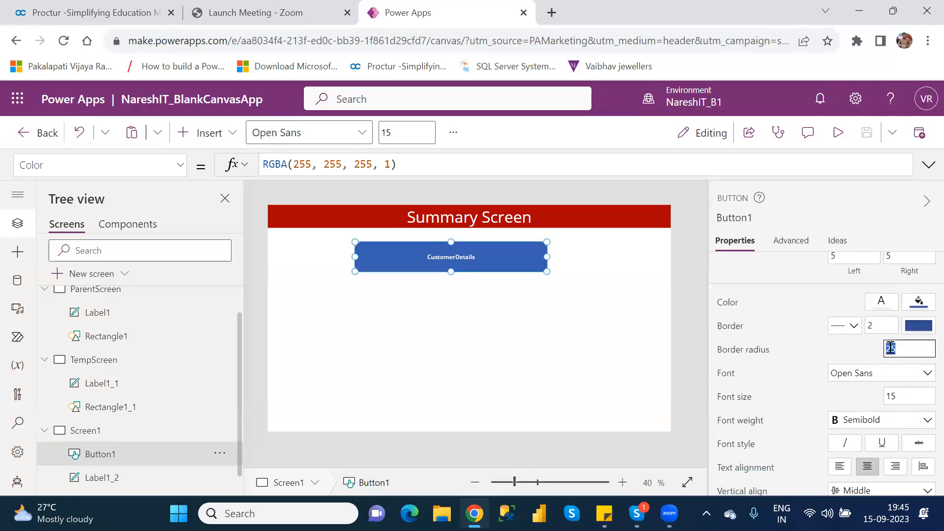
type("50")
left_click(545, 387)
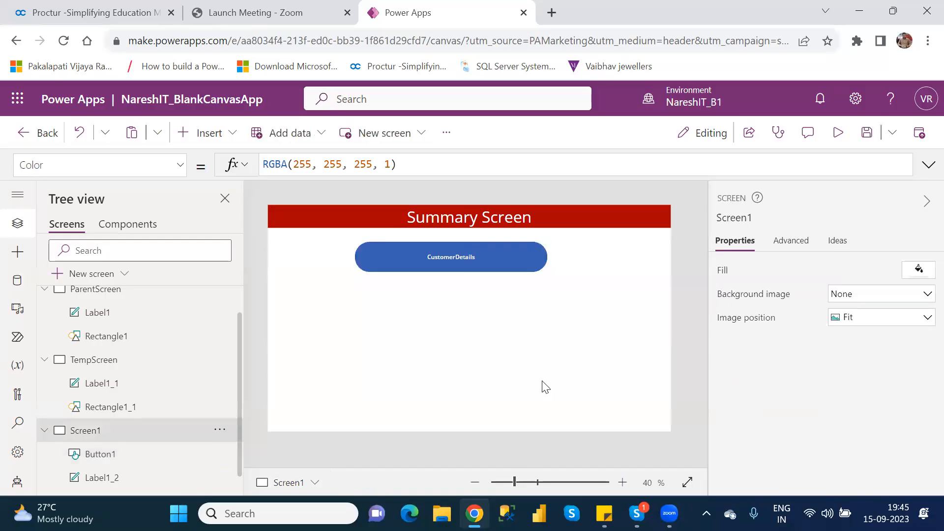
Set the CustomerDetails button's border radius to 10.
left_click(461, 262)
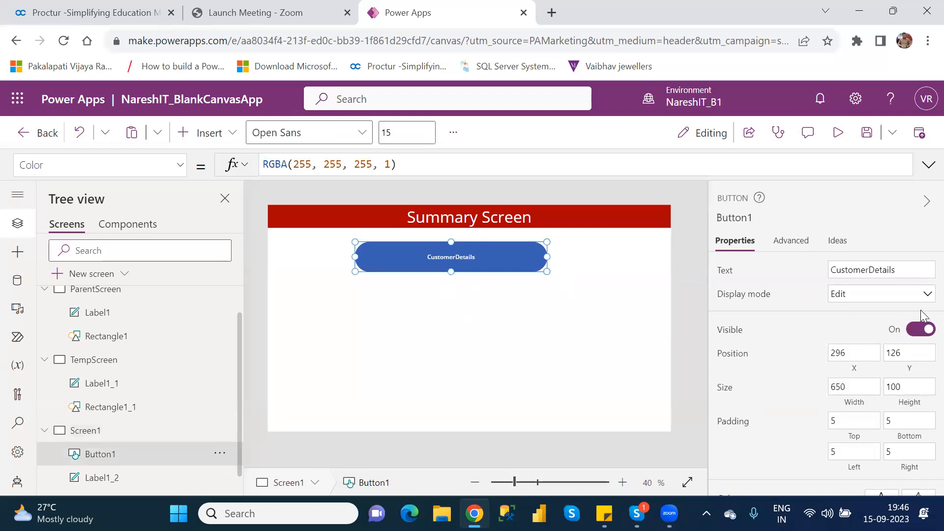
scroll(926, 310, "down", 5)
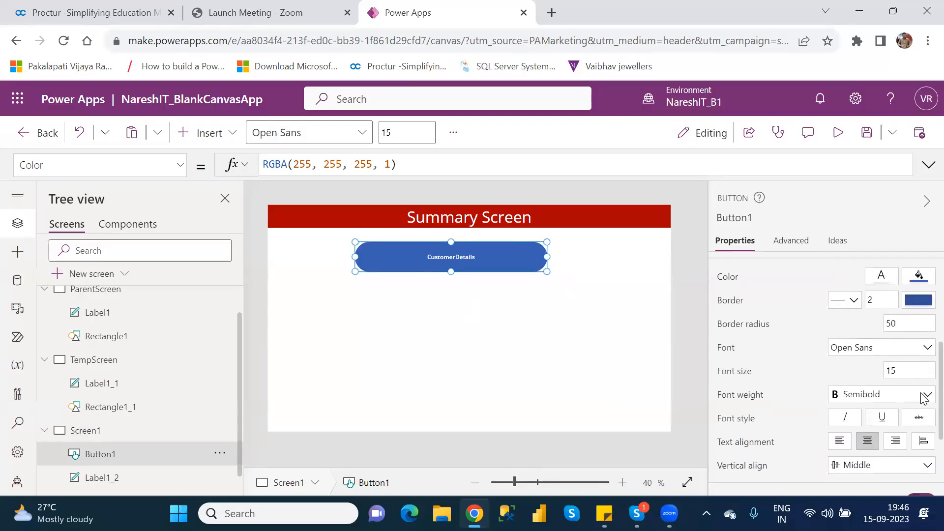
left_click(889, 322)
type("10")
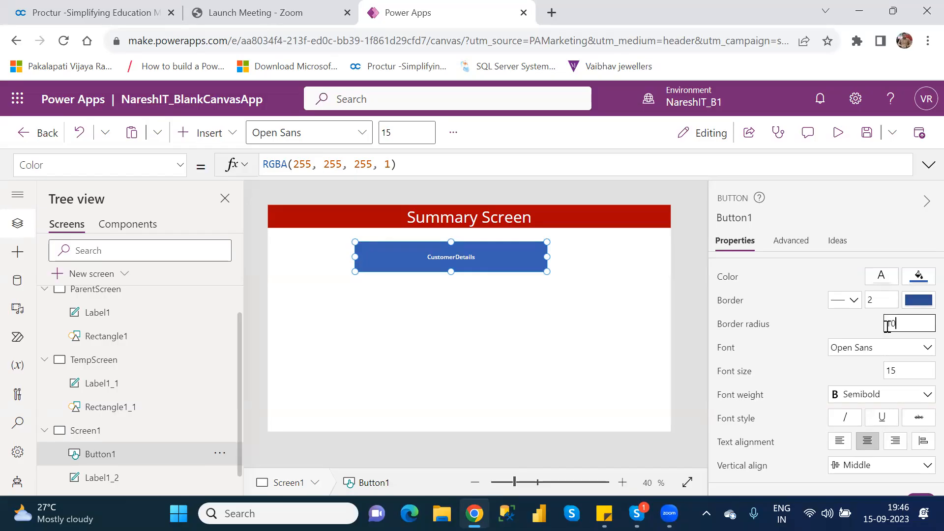
Set the CustomerDetails button's font size to 30.
double_click(892, 370)
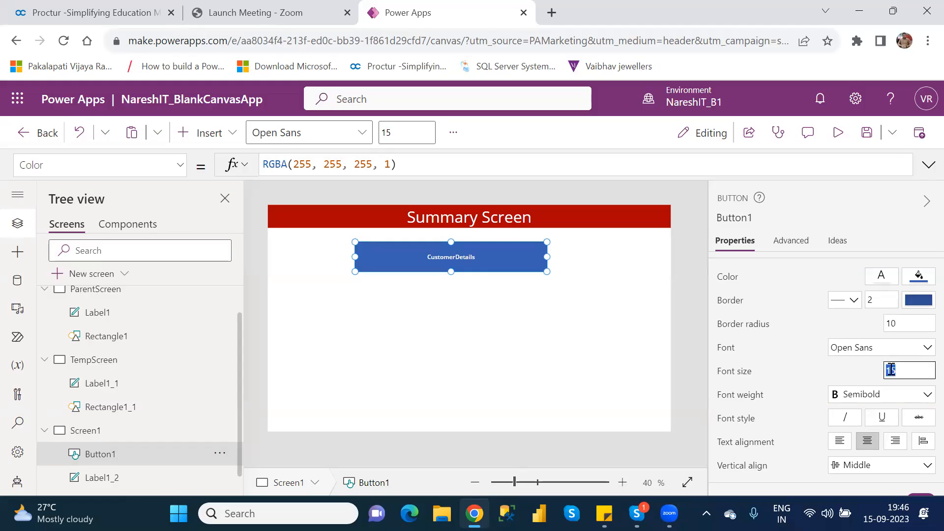
type("30")
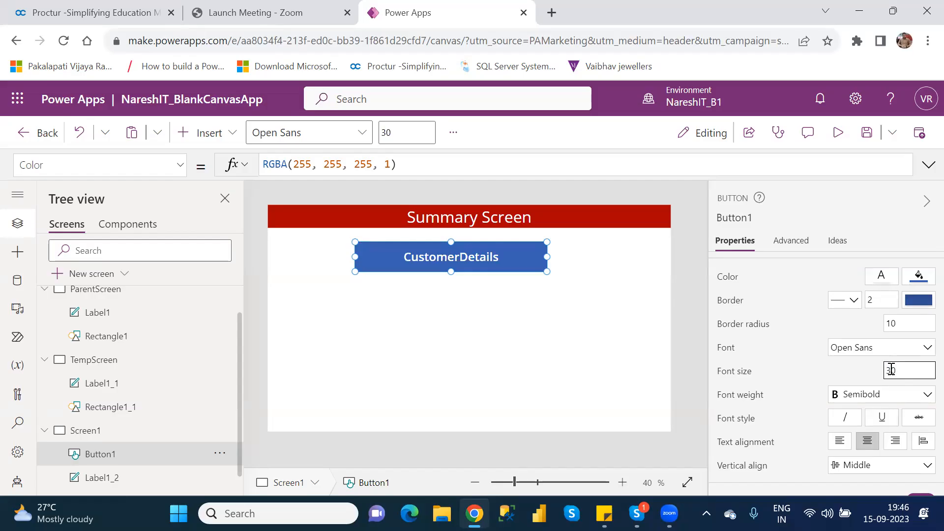
left_click(920, 393)
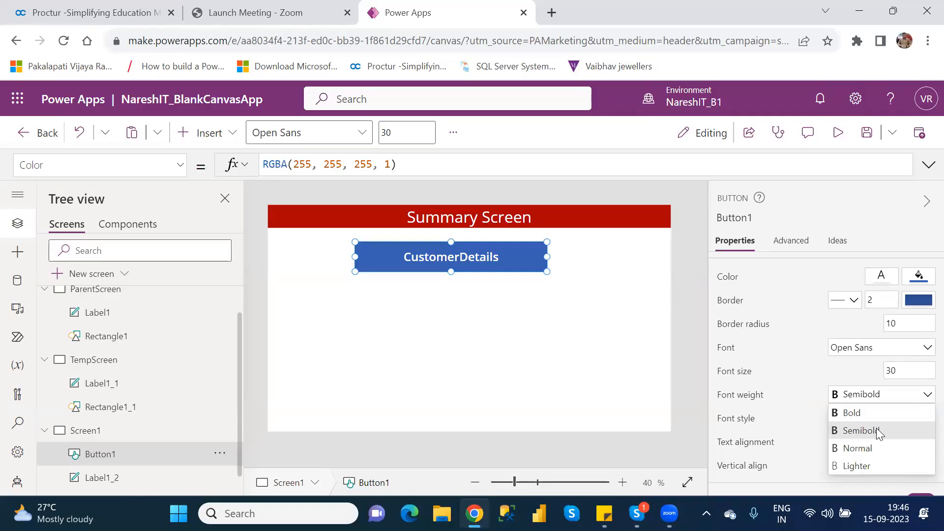
left_click(626, 338)
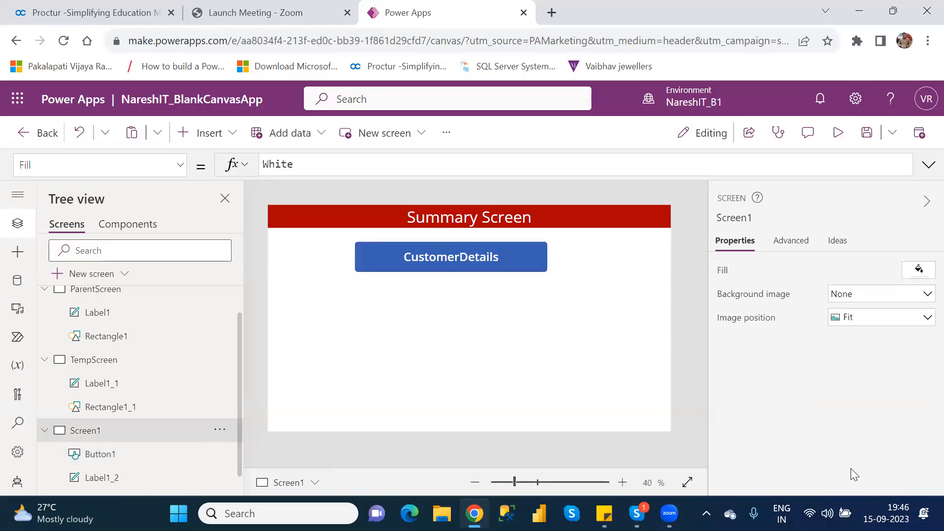
Duplicate the ParentScreen.
left_click(522, 260)
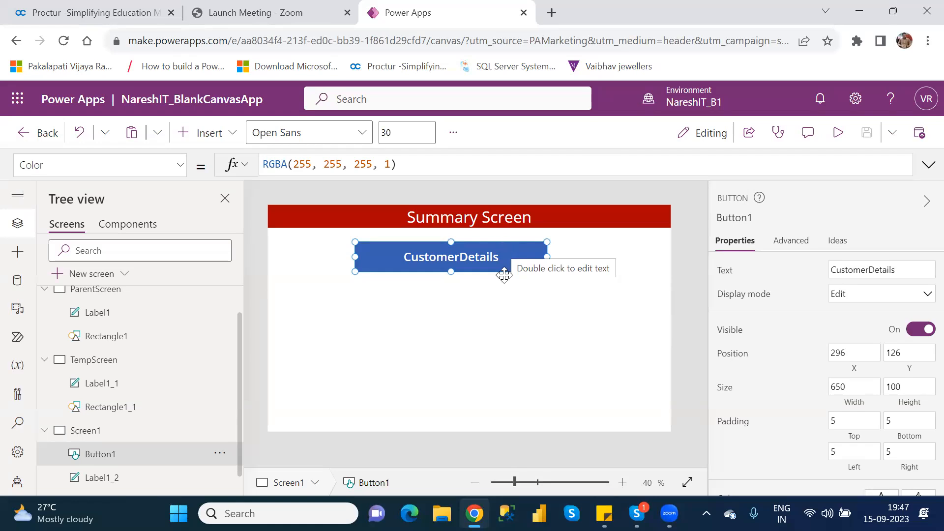
left_click(510, 318)
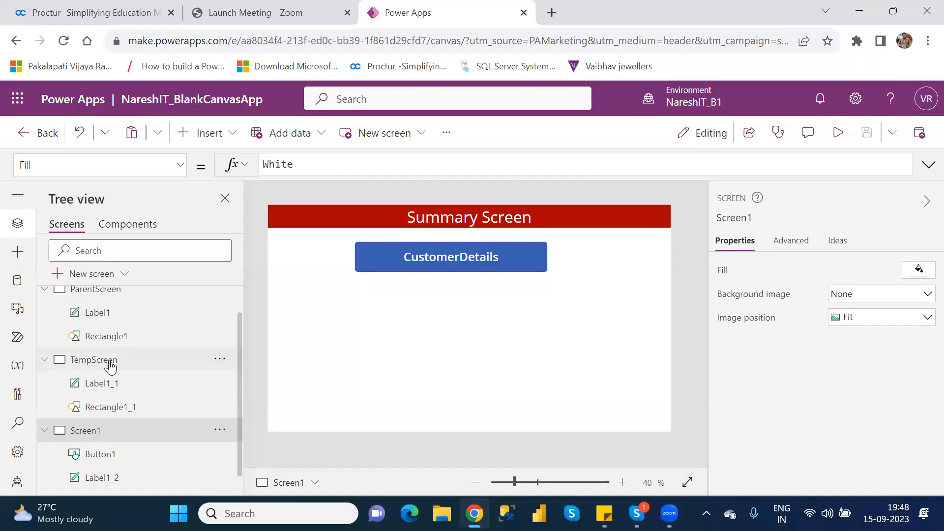
left_click(101, 299)
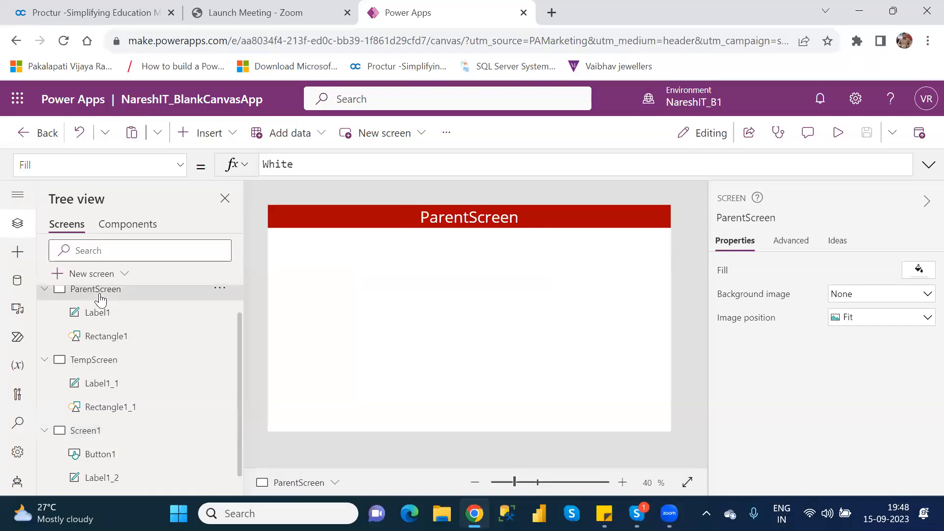
right_click(100, 294)
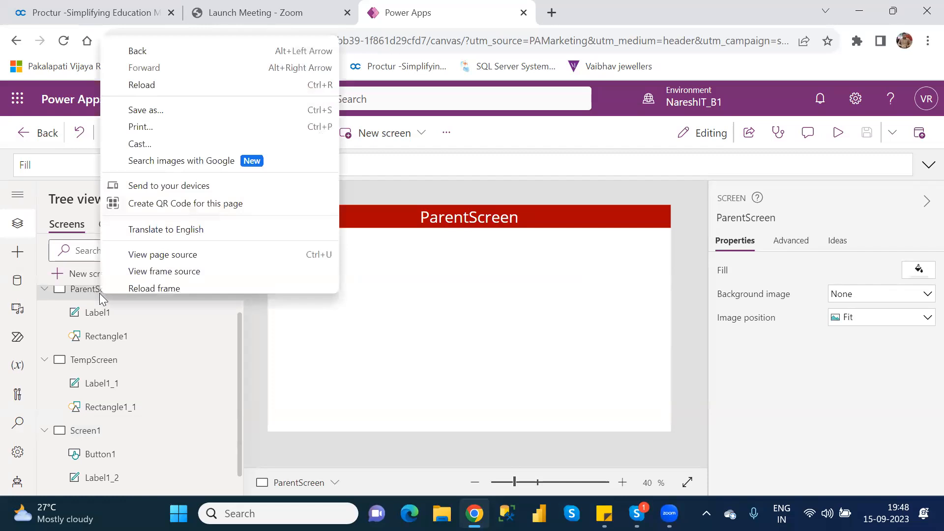
left_click(271, 366)
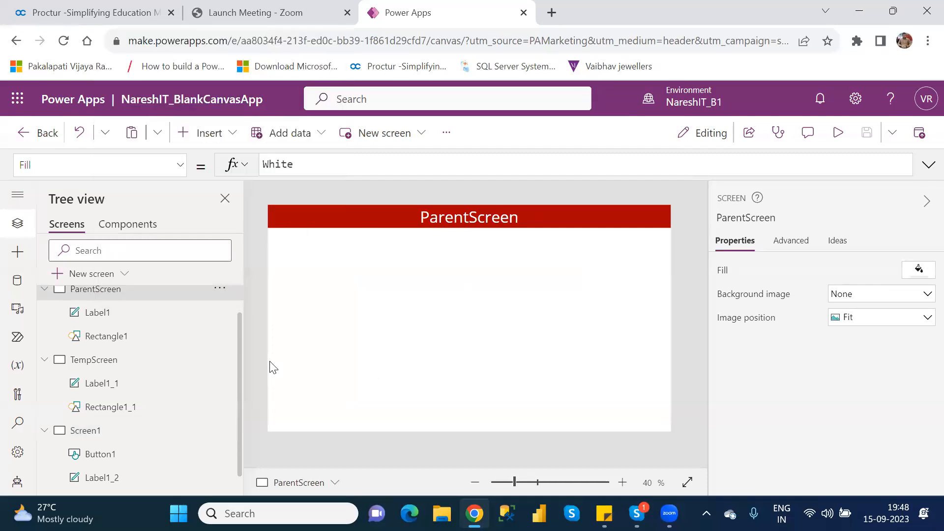
left_click(219, 291)
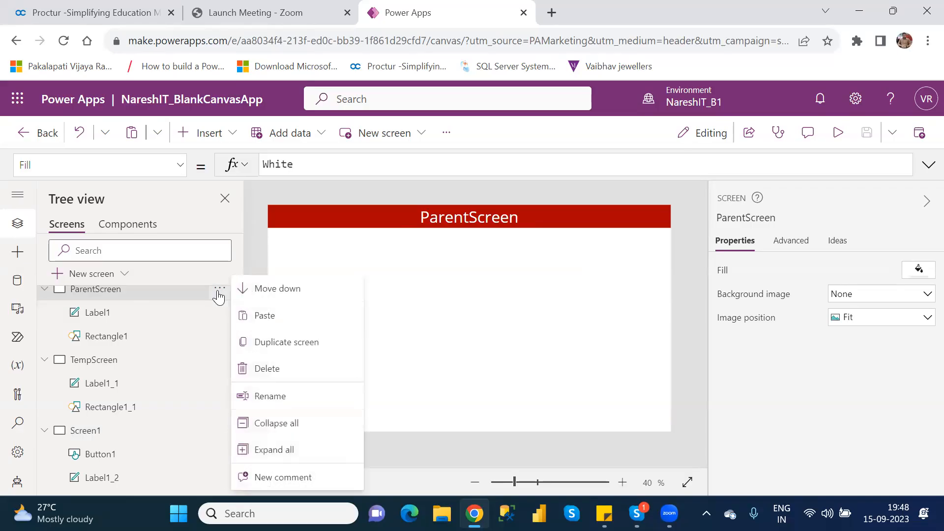
left_click(297, 346)
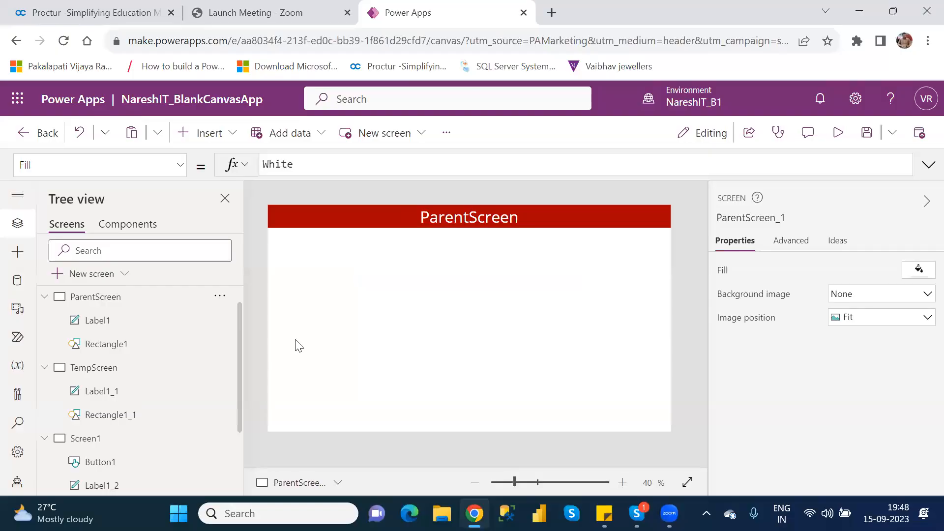
Rename the duplicated screen as CustomerDetails.
left_click(45, 297)
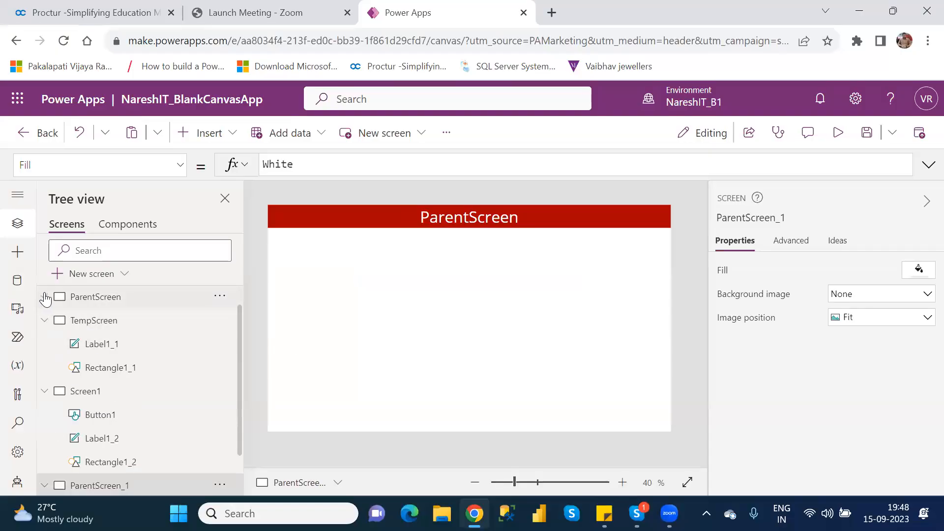
left_click(45, 320)
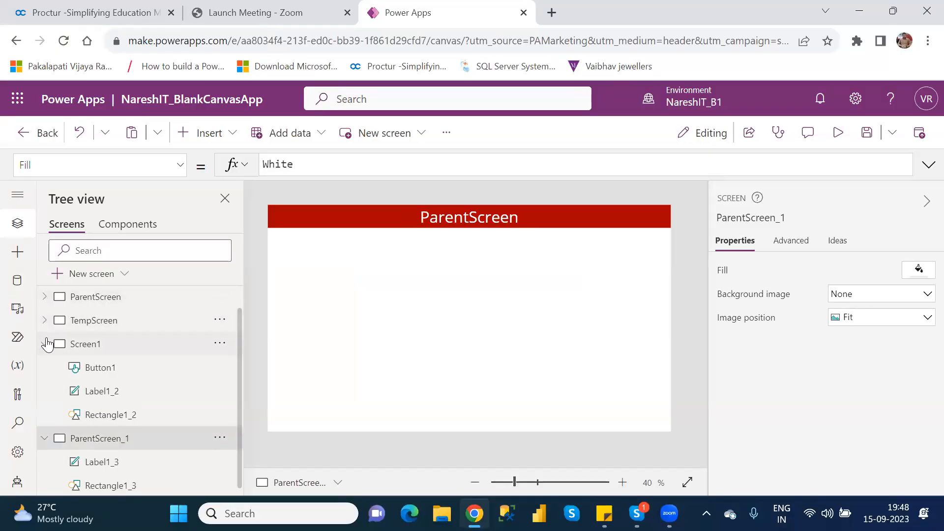
left_click(44, 343)
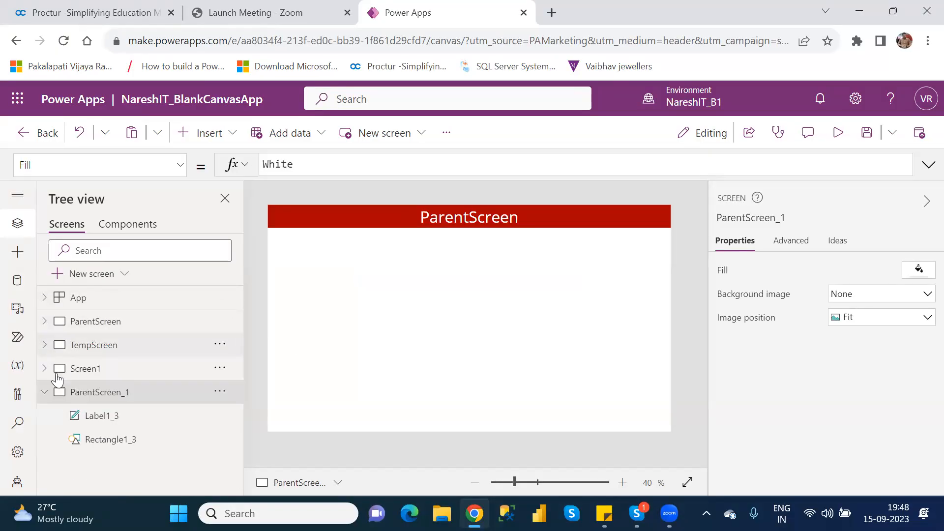
double_click(129, 391)
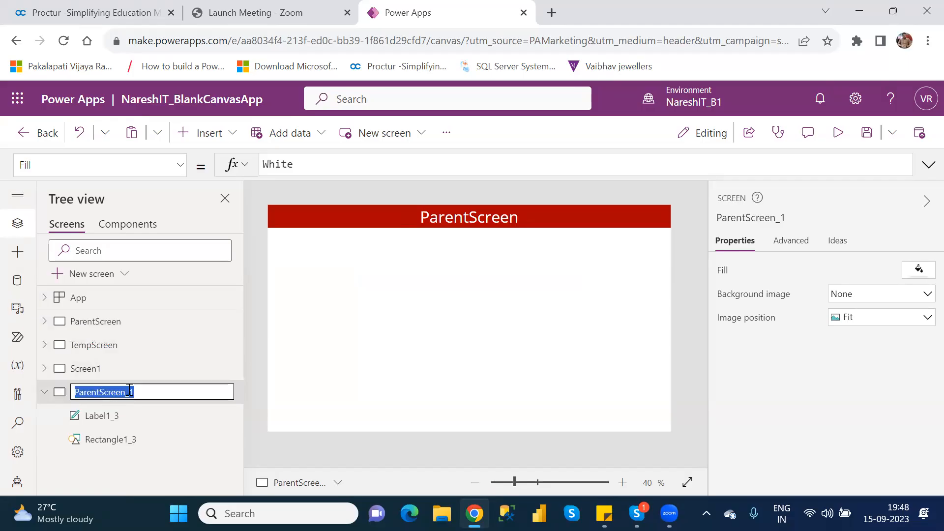
type("C")
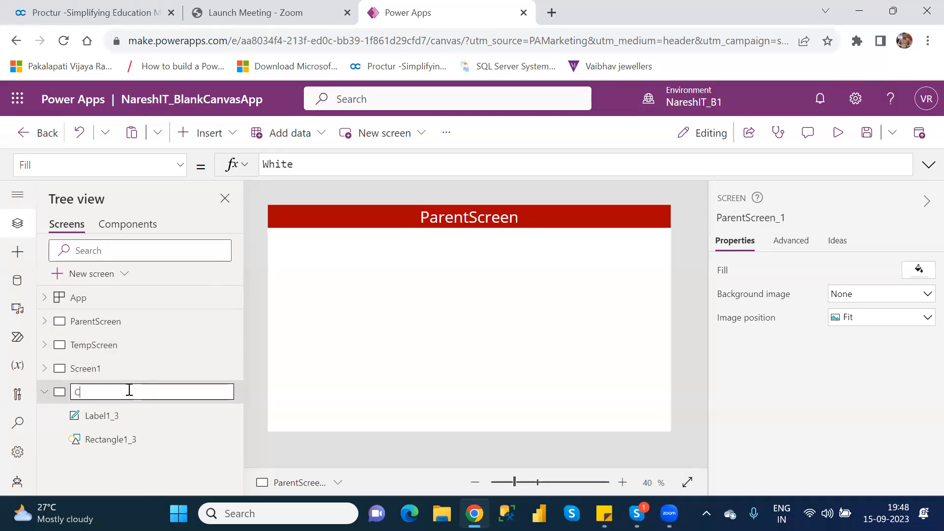
type("ustomerDetails")
key("Return")
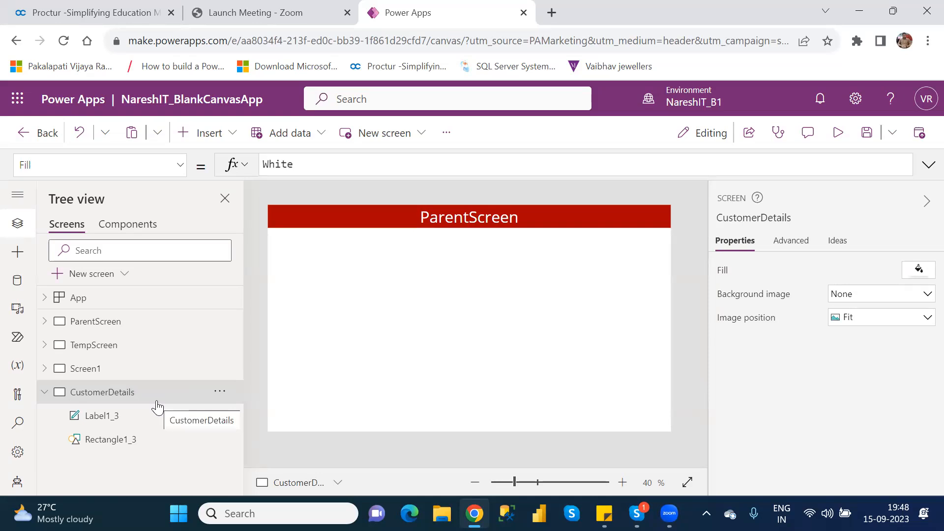
Search the insertable controls for gal with the CustomerDetails screen selected.
left_click(101, 375)
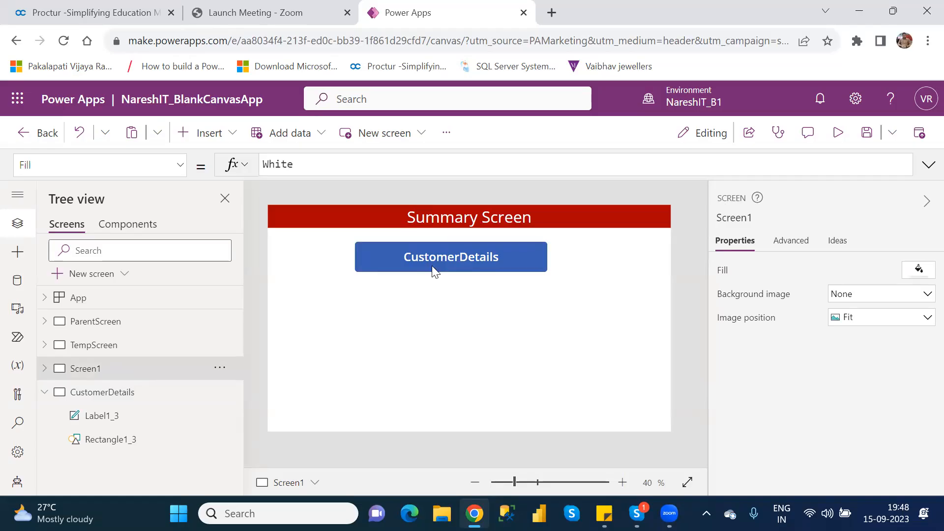
left_click(136, 406)
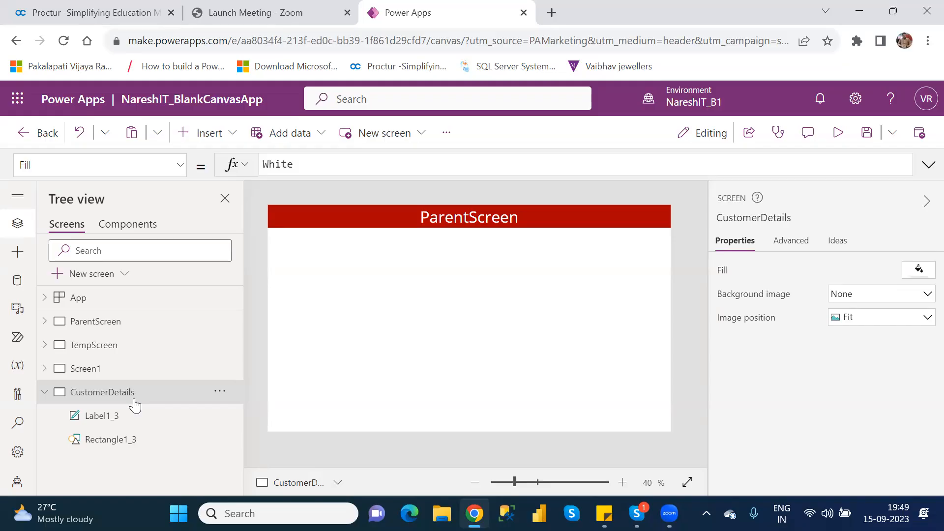
left_click(225, 135)
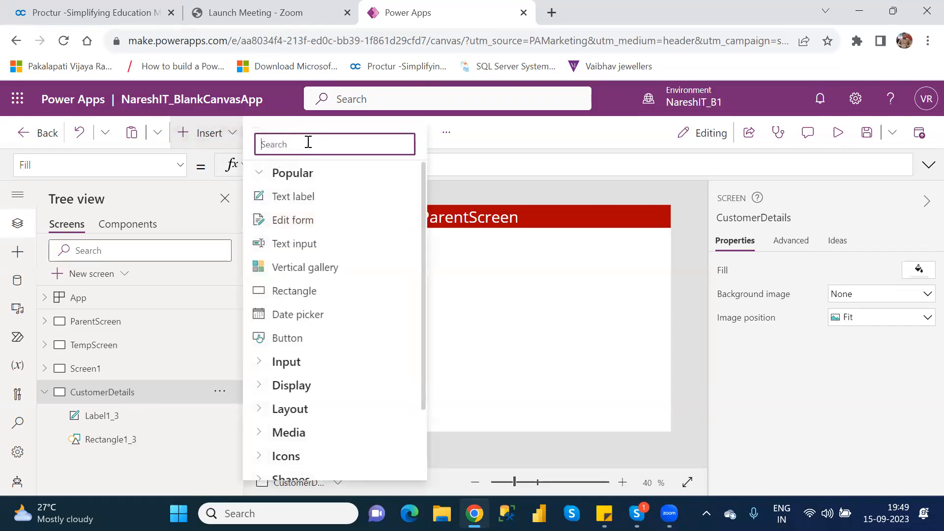
type("gal")
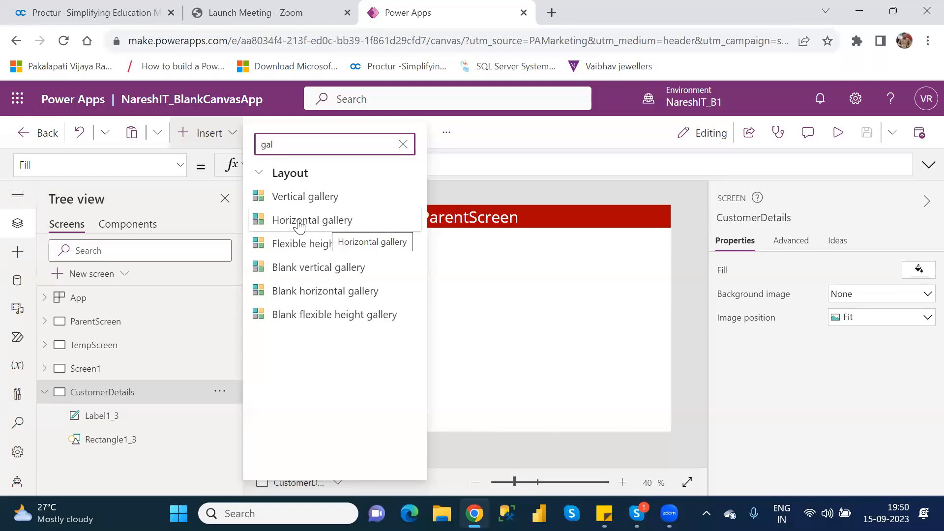
Open Paint and draw a vertical line on the canvas.
key("super")
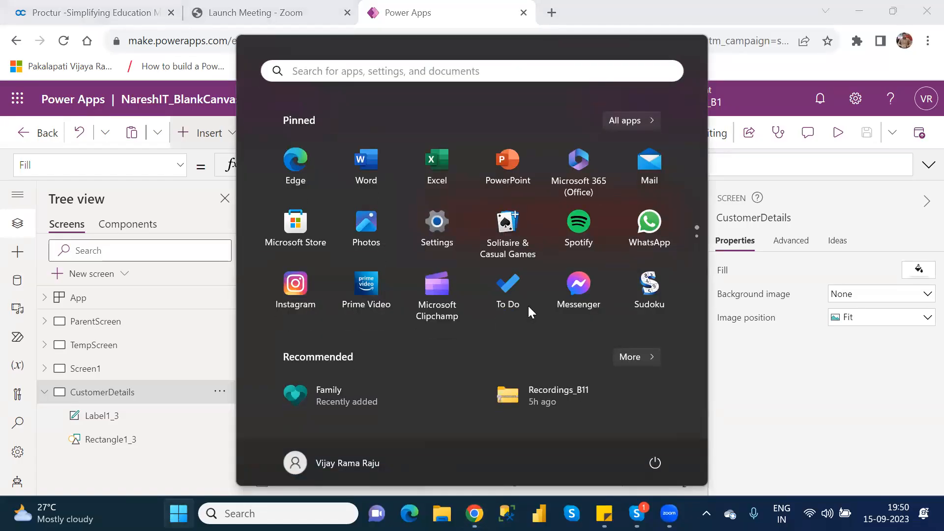
type("paint")
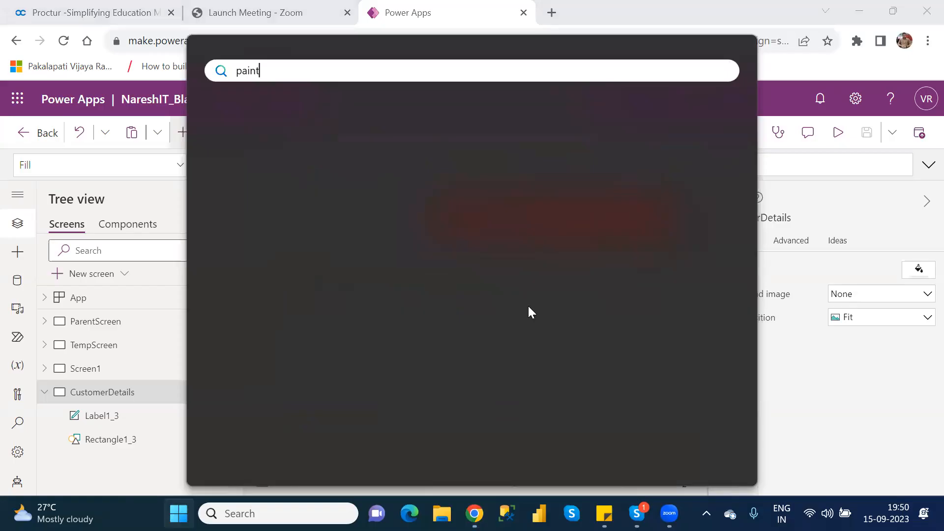
key("Escape")
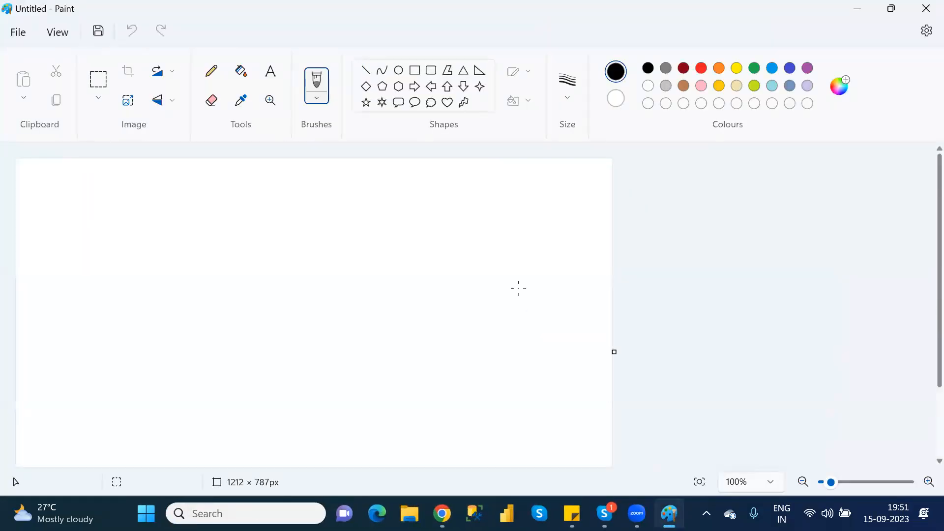
left_click(365, 70)
left_click_drag(211, 199, 210, 290)
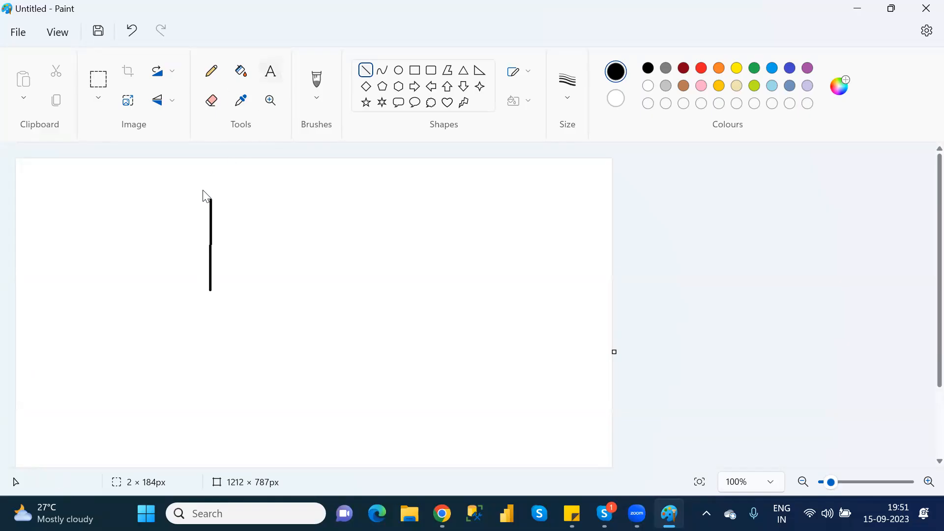
Add the text label Verical beside the top of the vertical line.
left_click(177, 185)
type("Verical")
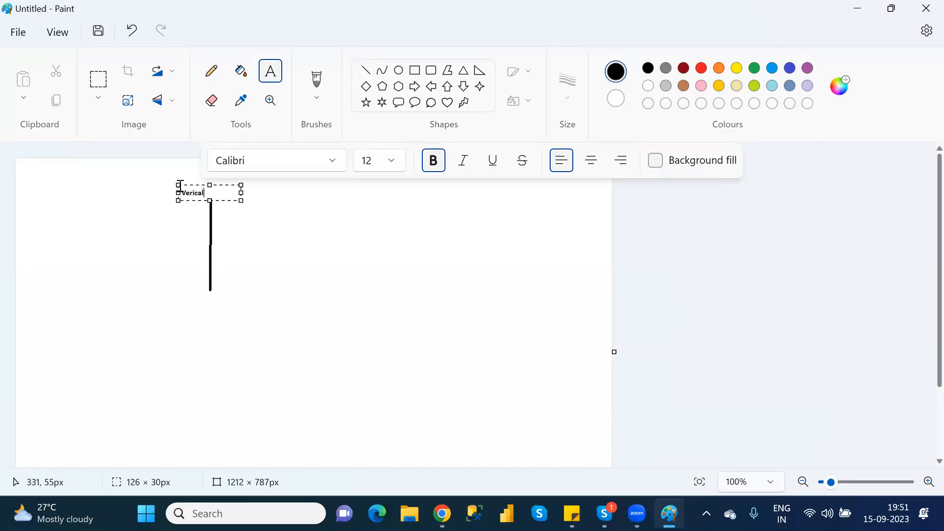
left_click(293, 255)
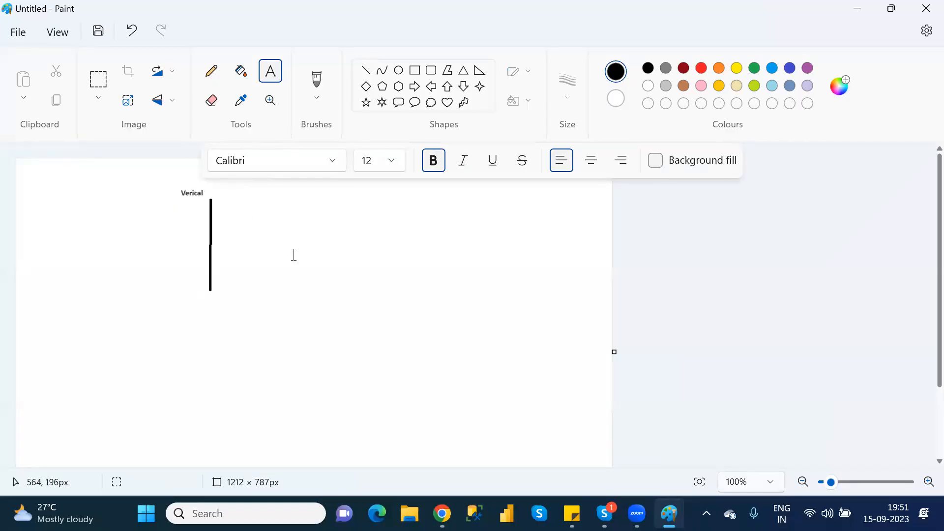
Draw a horizontal line about 318 px long and label it Horizonatal at its right end.
left_click(365, 70)
left_click_drag(327, 296, 482, 296)
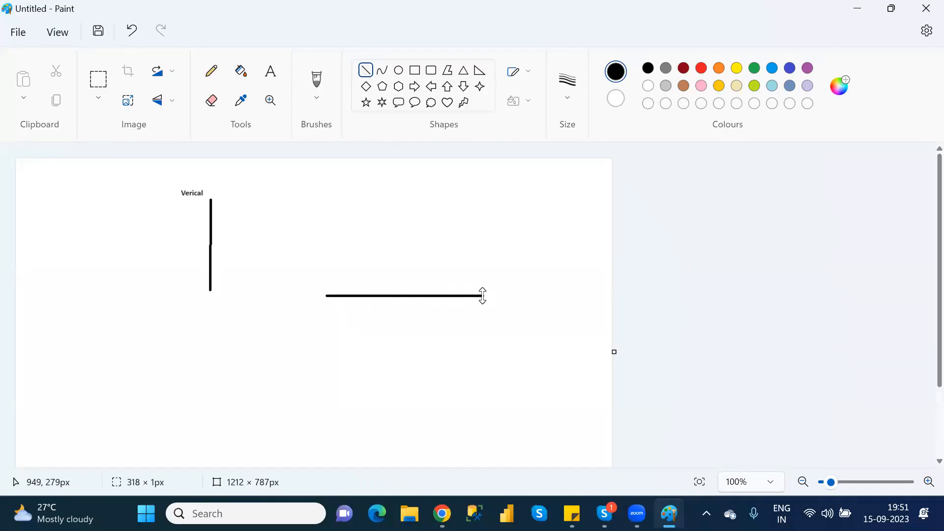
left_click(271, 71)
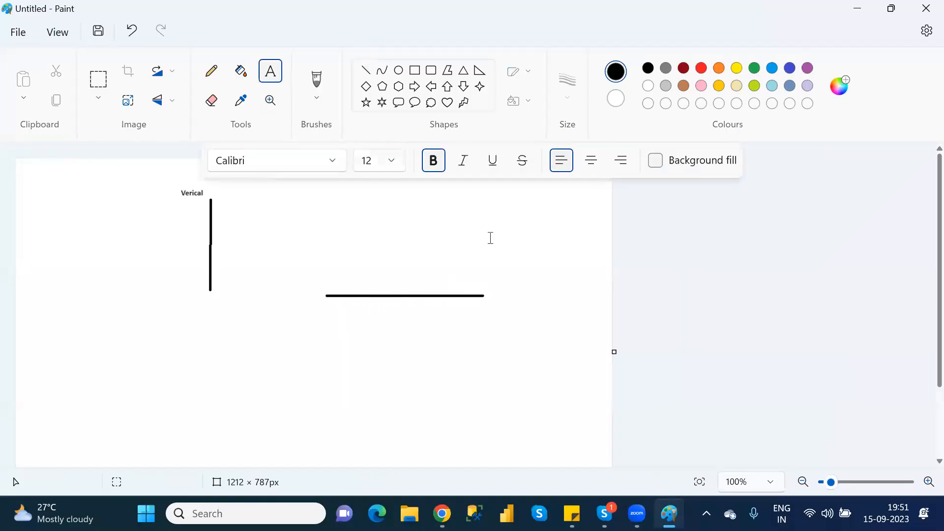
left_click(504, 298)
type("Horizonatal")
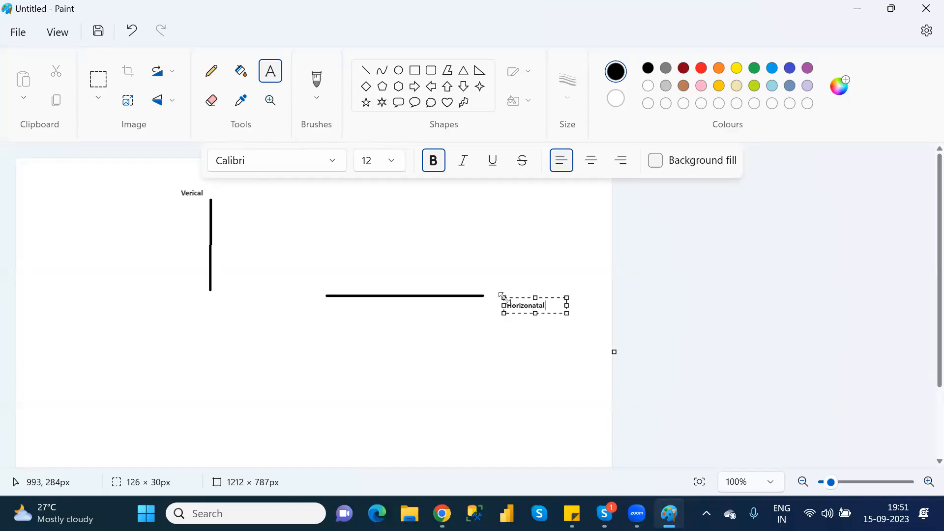
left_click(480, 361)
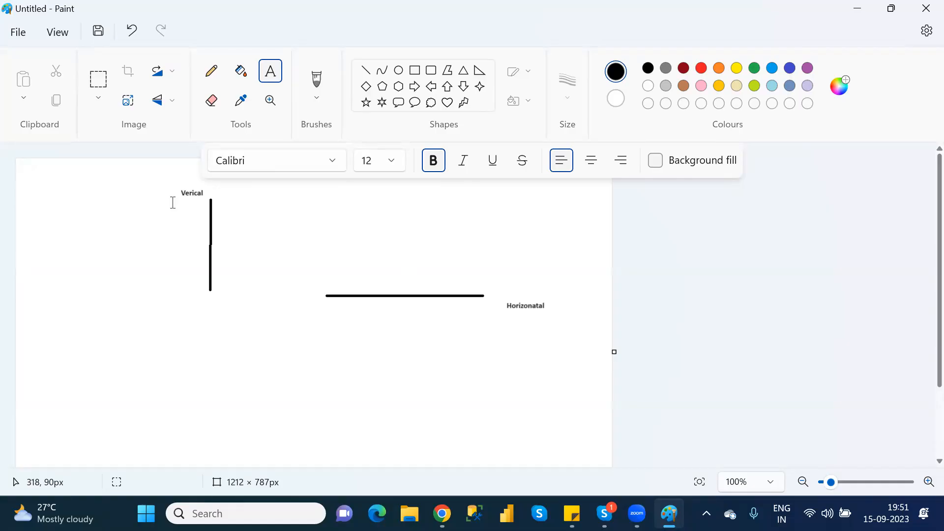
Switch back and insert a vertical gallery below the CustomerDetails screen header, then delete it.
key("alt+Tab")
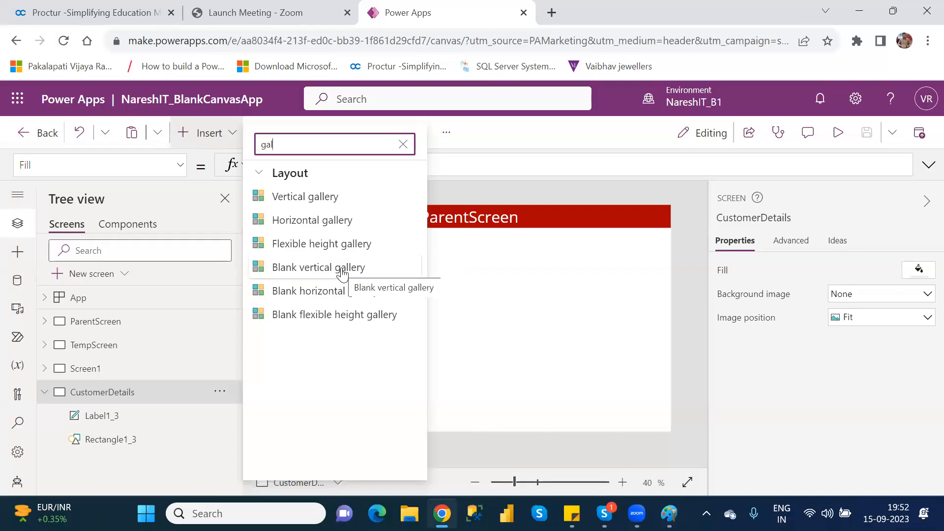
left_click(336, 202)
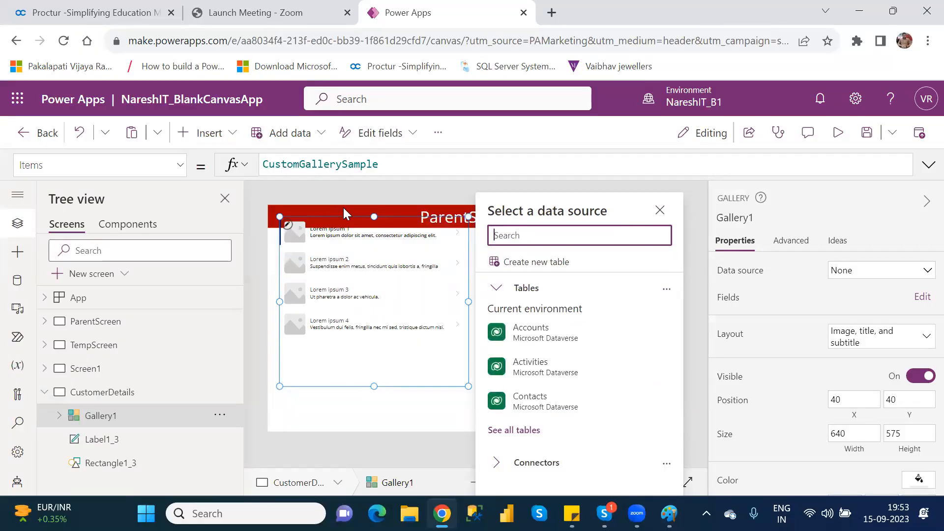
left_click_drag(385, 217, 385, 254)
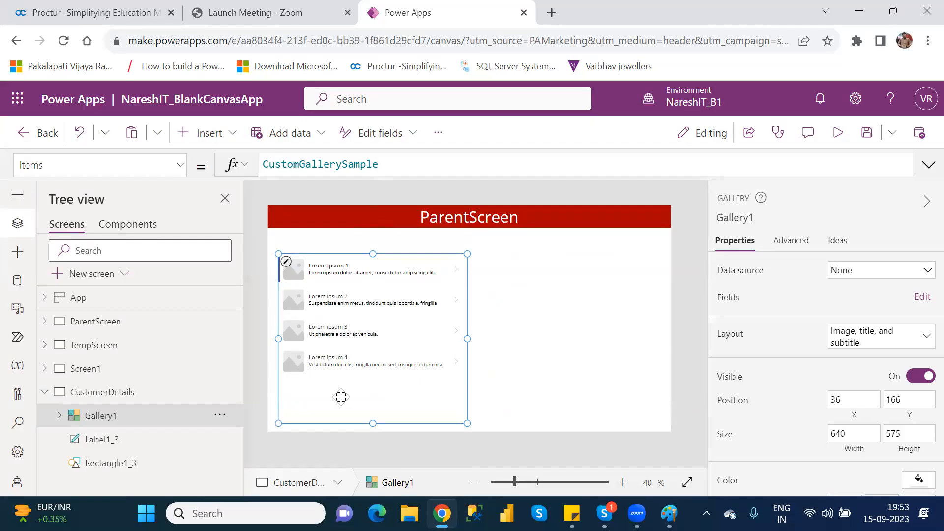
key("Delete")
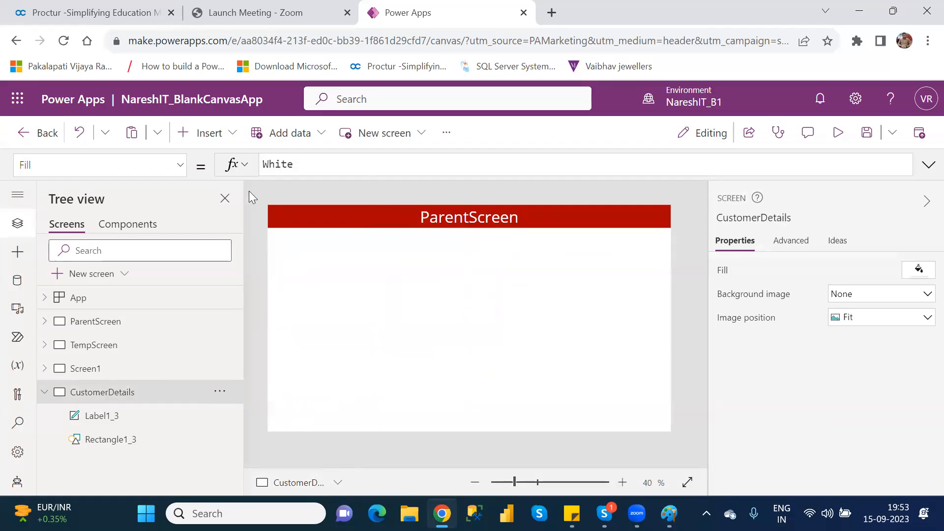
Insert a blank vertical gallery on the CustomerDetails screen, then delete it.
left_click(212, 136)
type("g")
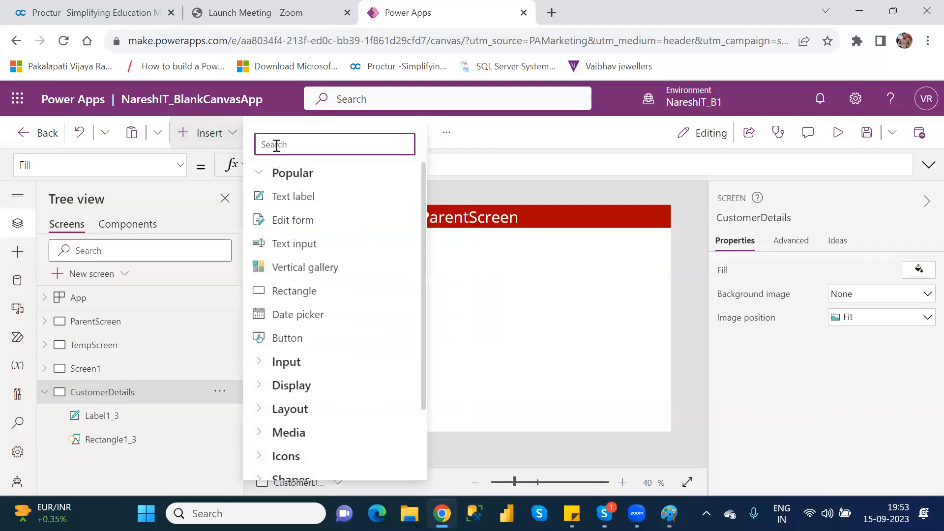
type("all")
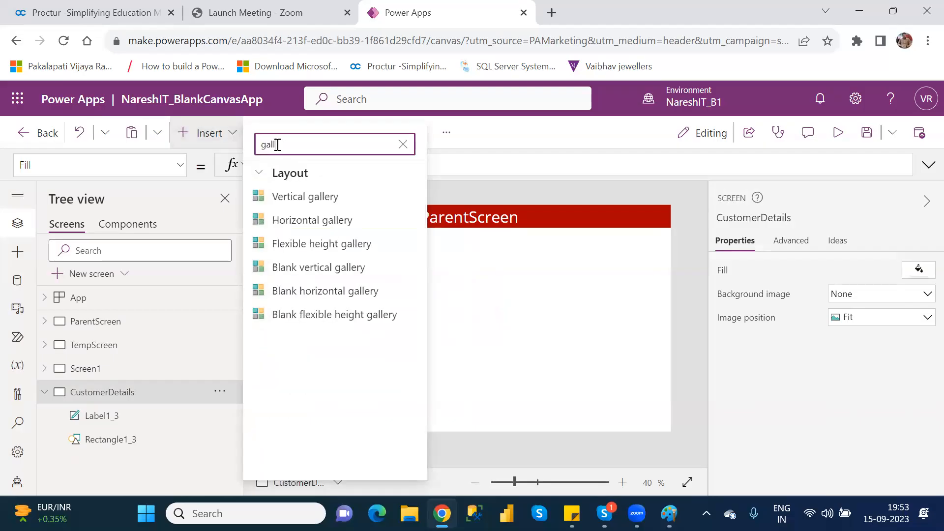
left_click(324, 279)
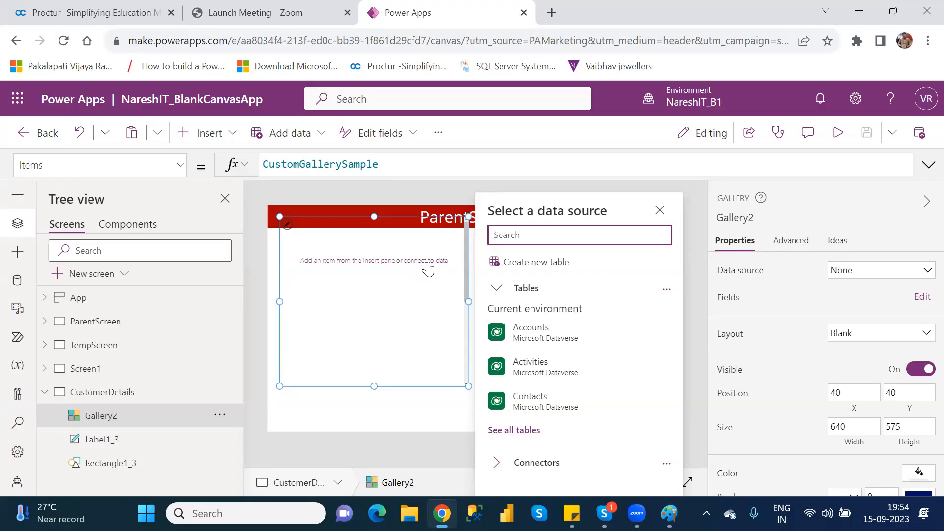
left_click(393, 219)
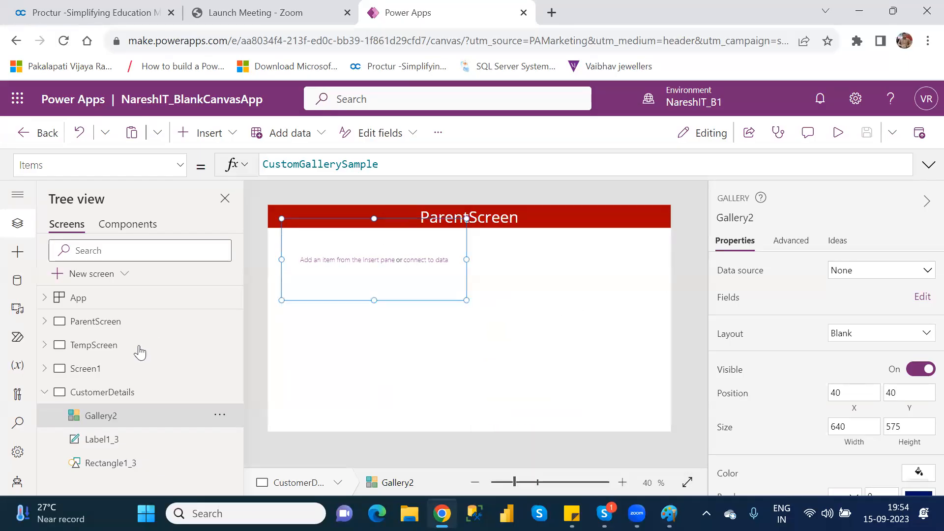
left_click(220, 415)
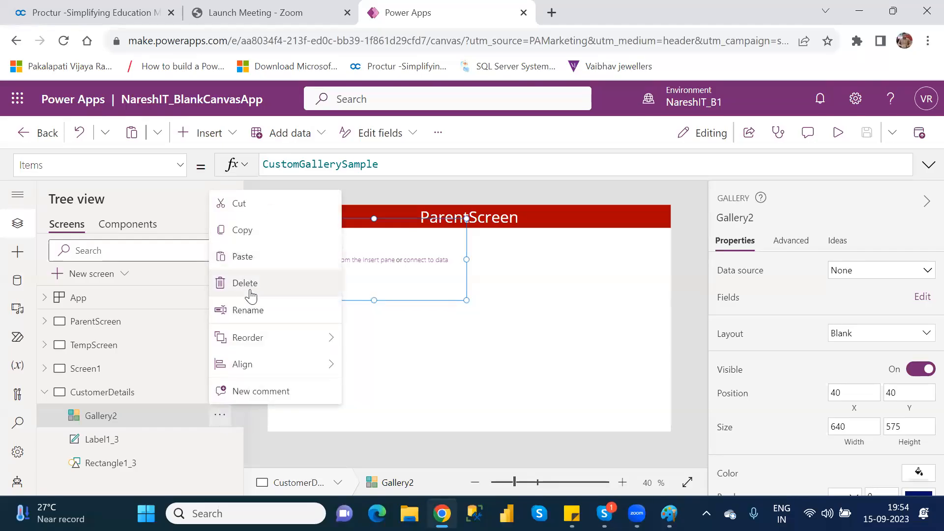
left_click(250, 290)
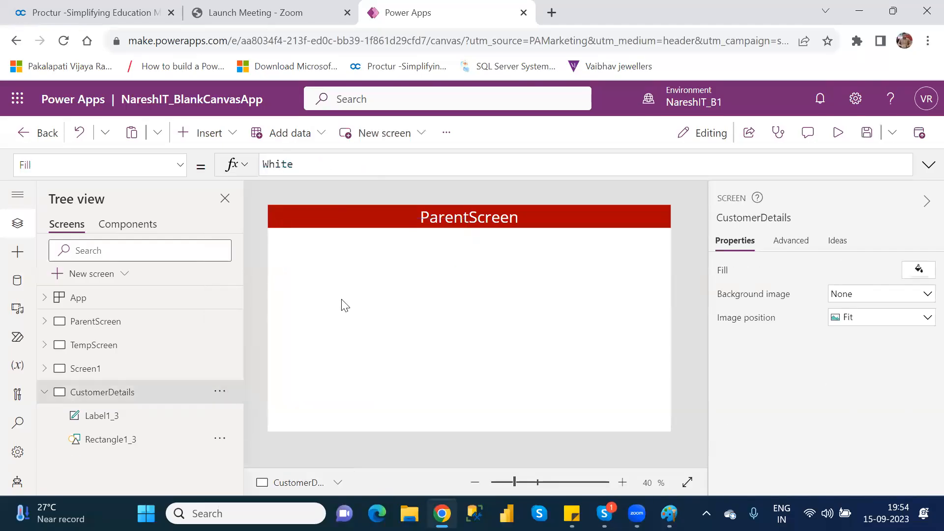
Insert a vertical gallery on the CustomerDetails screen and move it just below the header.
left_click(230, 140)
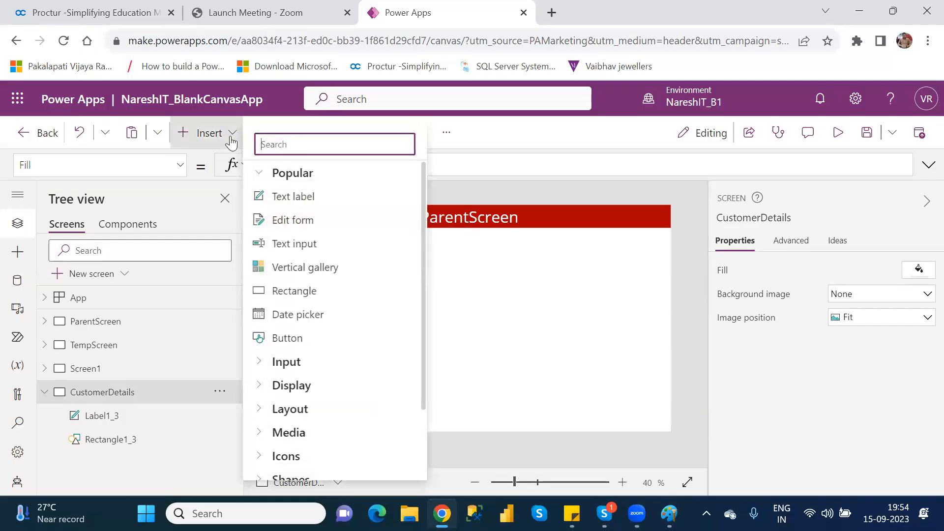
type("gal")
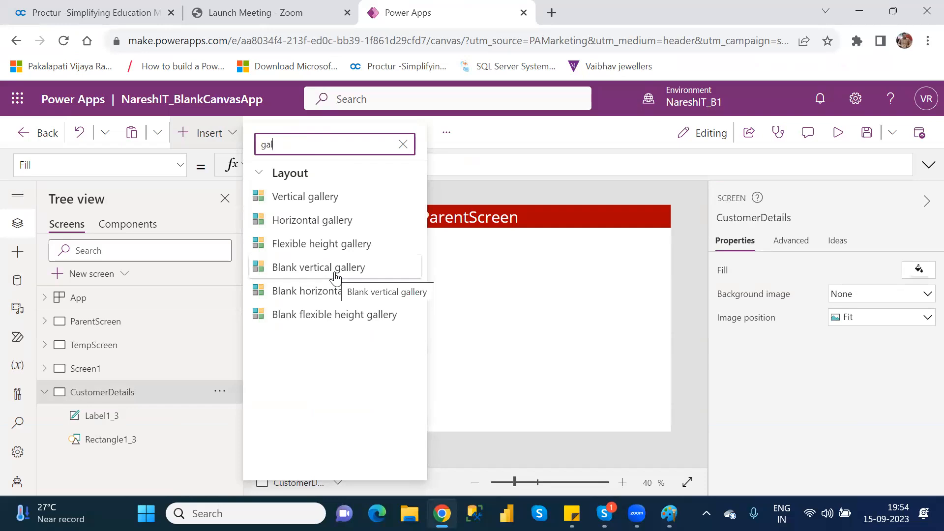
left_click(283, 197)
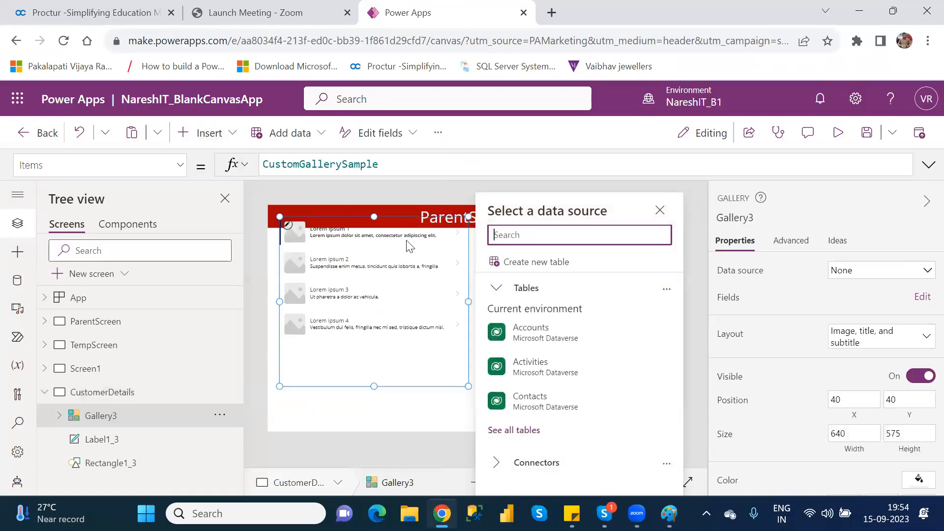
left_click_drag(404, 220, 394, 251)
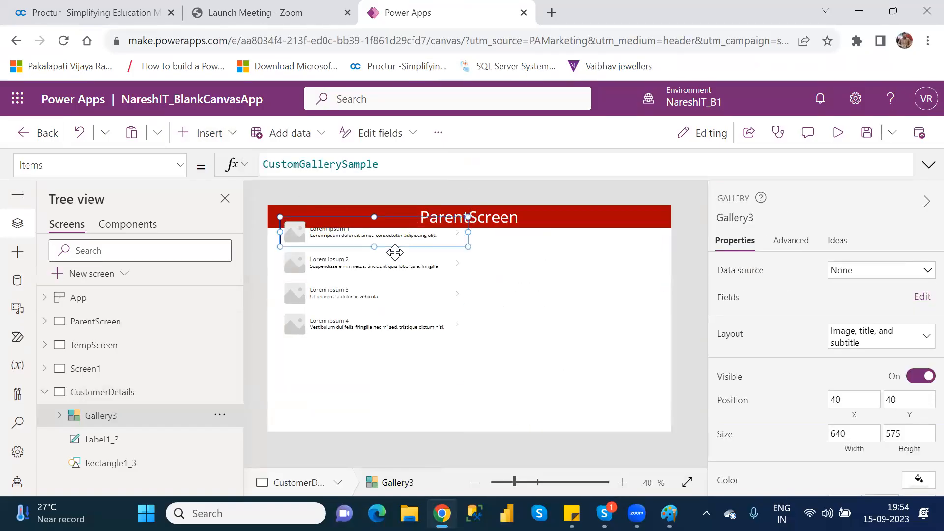
left_click(138, 420)
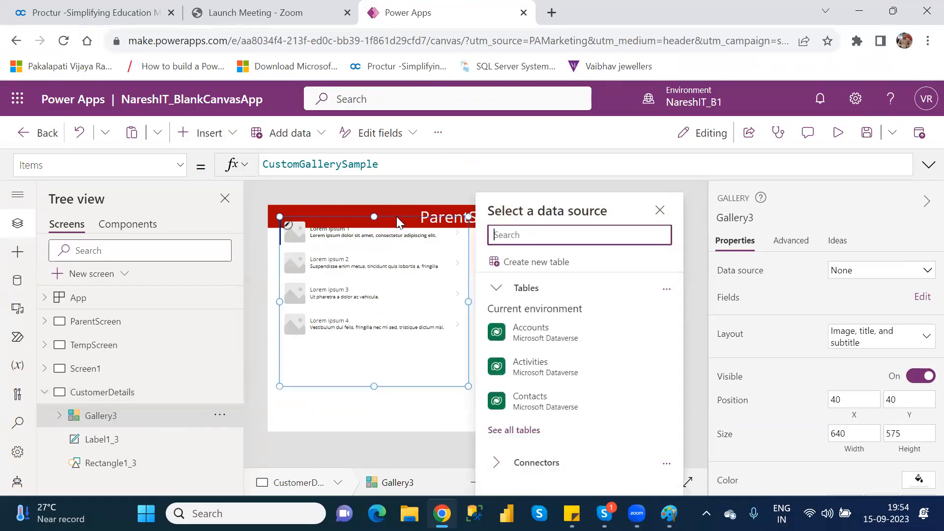
mouse_move(395, 214)
left_mouse_down()
mouse_move(392, 241)
mouse_move(388, 228)
left_mouse_up()
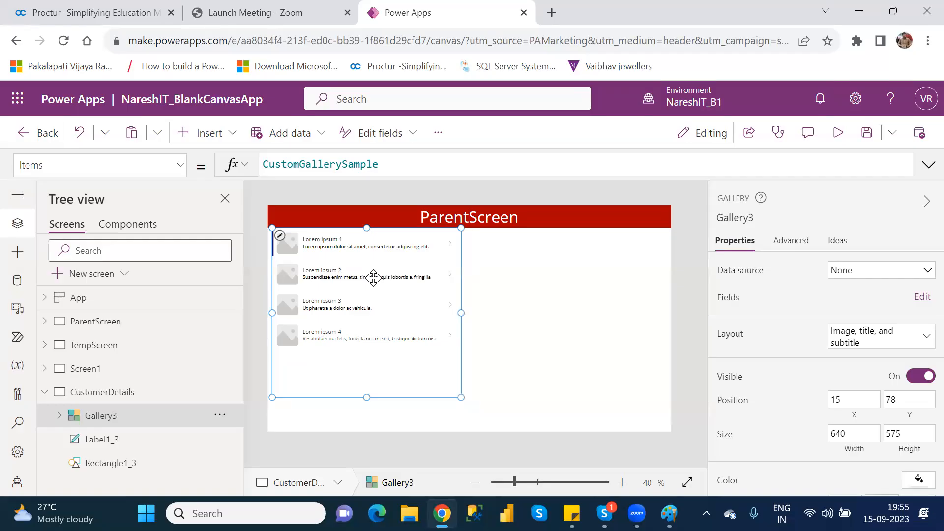
Set the gallery's data source to the Customers.xlsx file from the OneDrive connector.
left_click(855, 277)
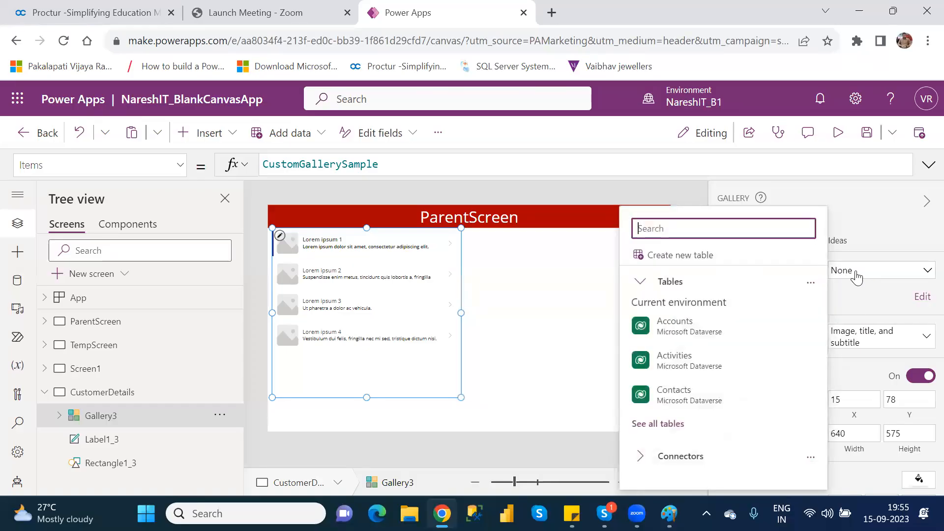
left_click(640, 458)
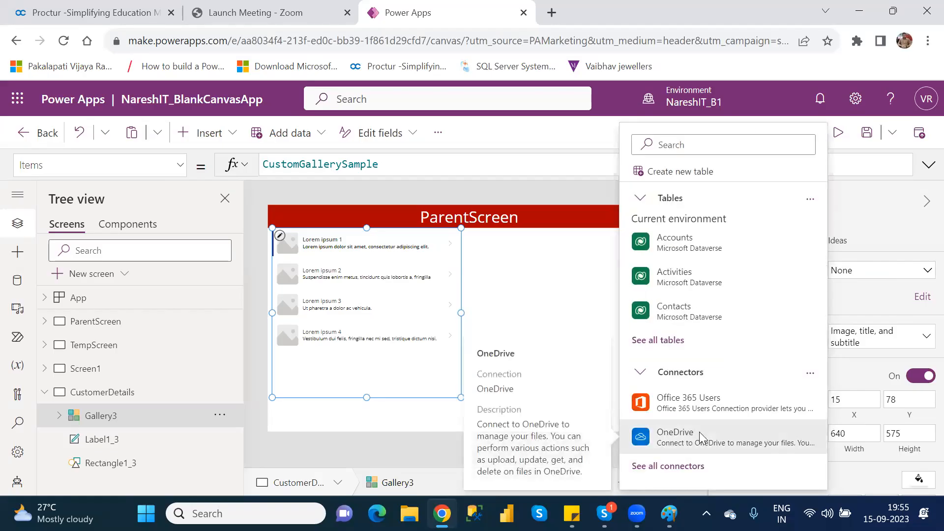
left_click(699, 431)
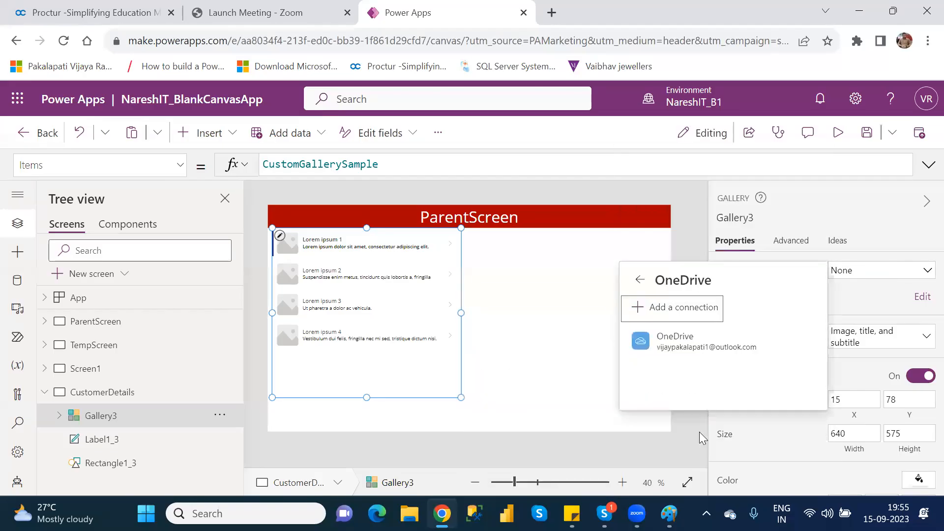
left_click(704, 346)
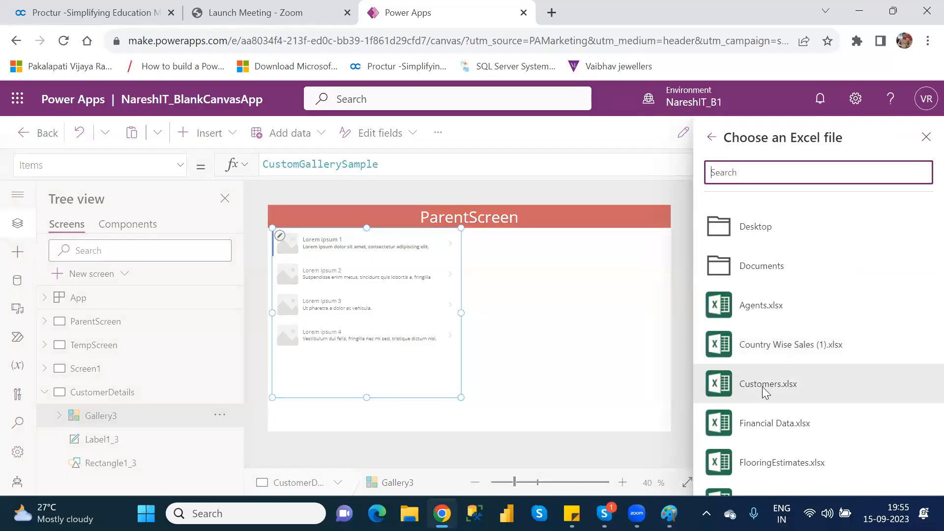
left_click(707, 385)
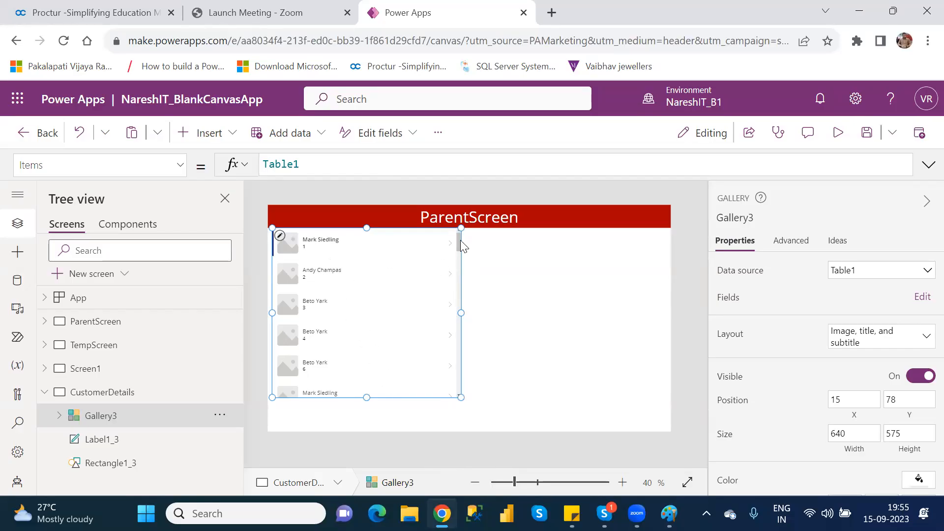
Edit the gallery fields, keeping AgentName as the title and setting the subtitle to Location.
mouse_move(457, 240)
left_mouse_down()
mouse_move(464, 394)
mouse_move(458, 233)
left_mouse_up()
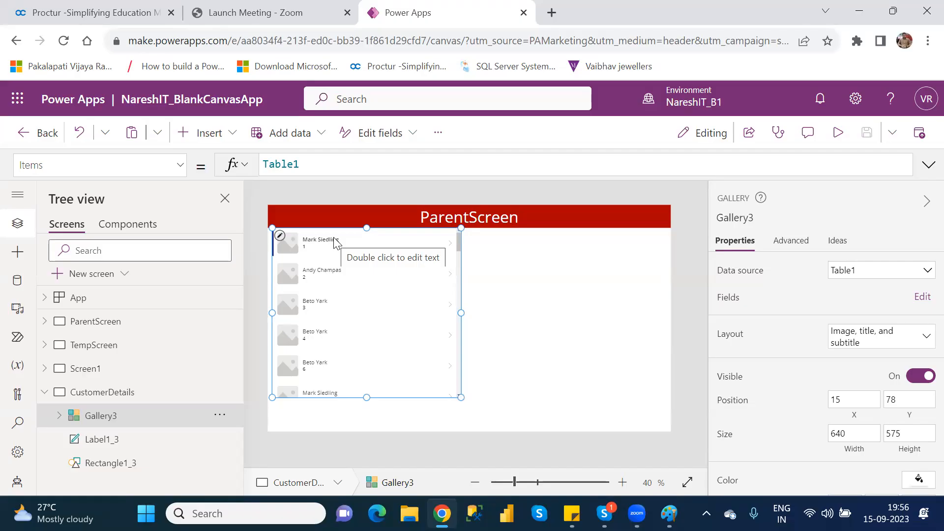
mouse_move(334, 239)
left_mouse_down()
mouse_move(322, 238)
mouse_move(354, 235)
mouse_move(333, 232)
left_mouse_up()
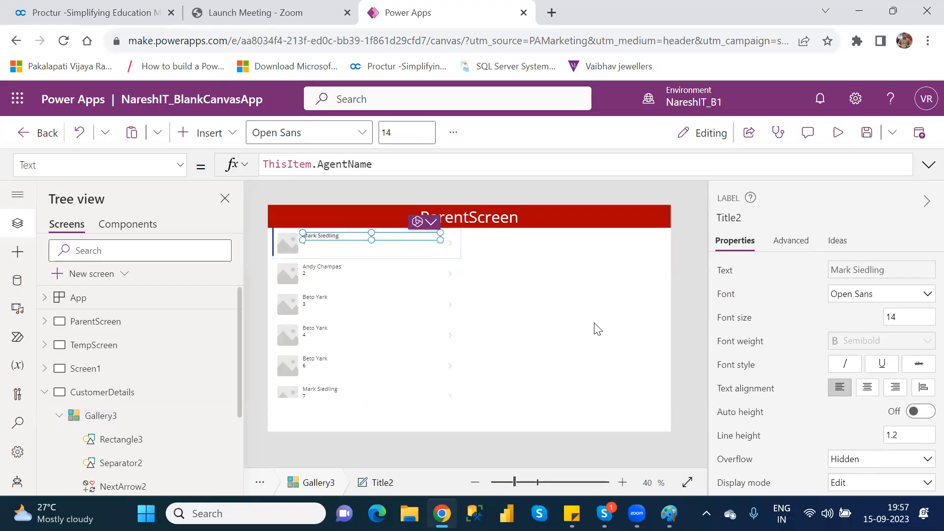
left_click(122, 417)
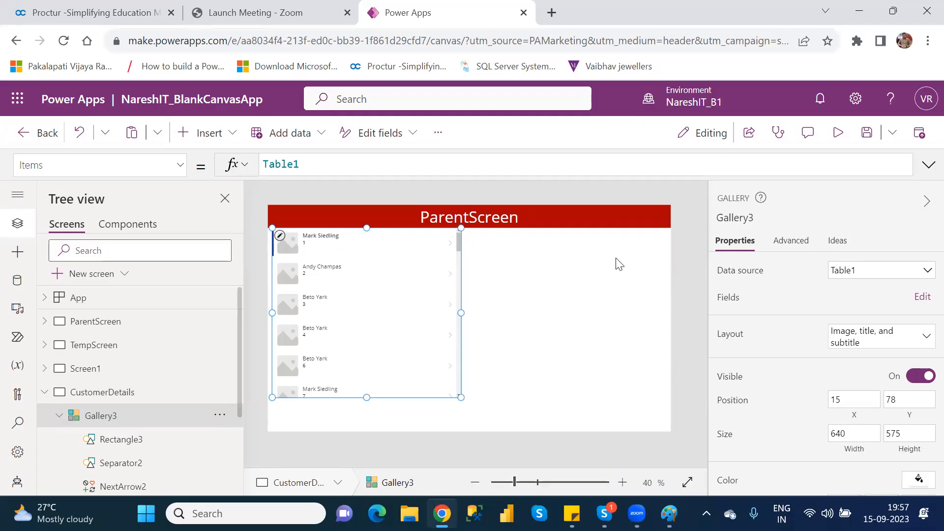
left_click(914, 297)
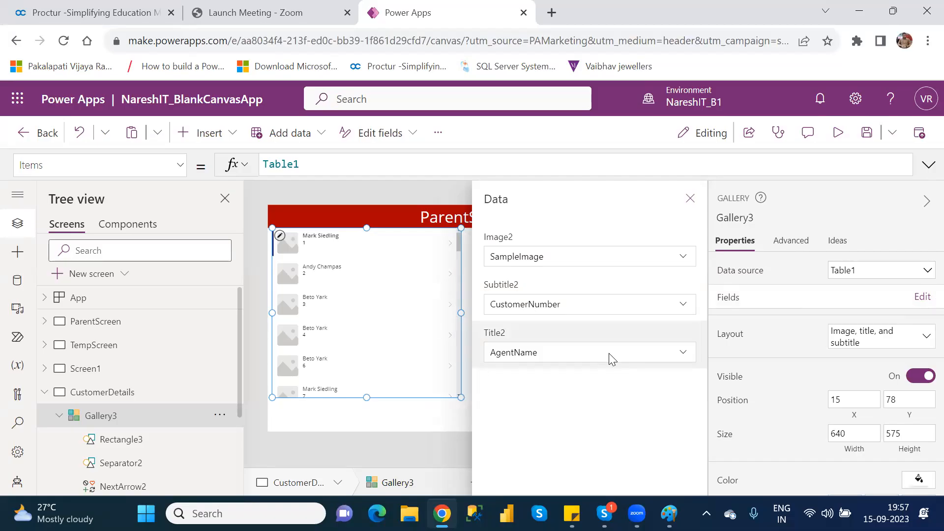
left_click(609, 353)
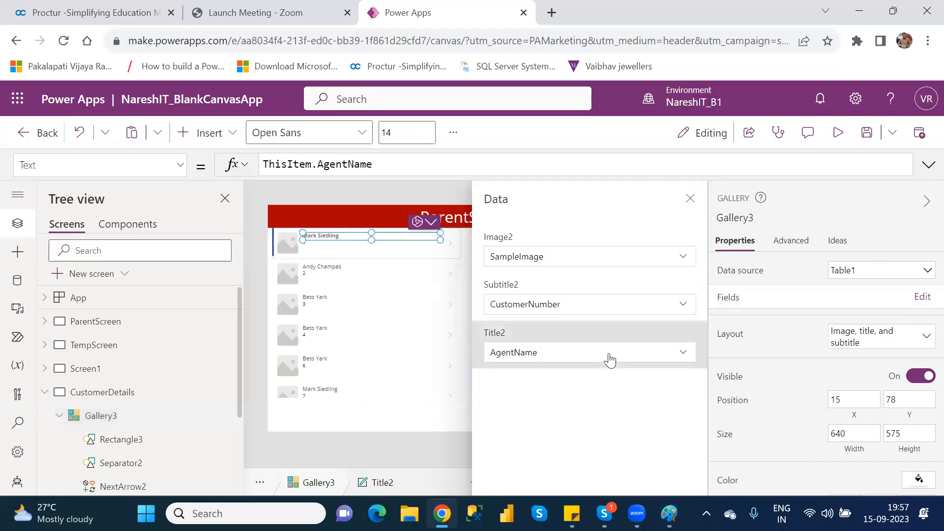
left_click(685, 353)
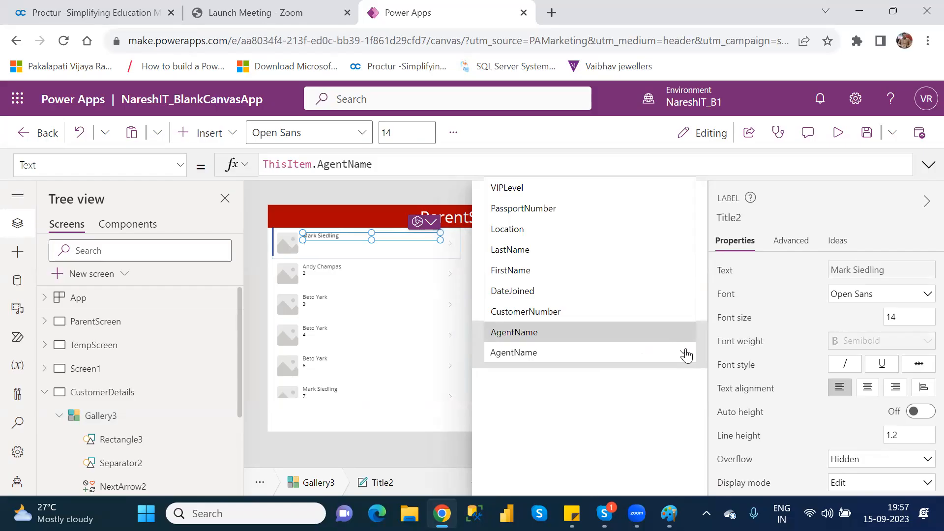
left_click(663, 331)
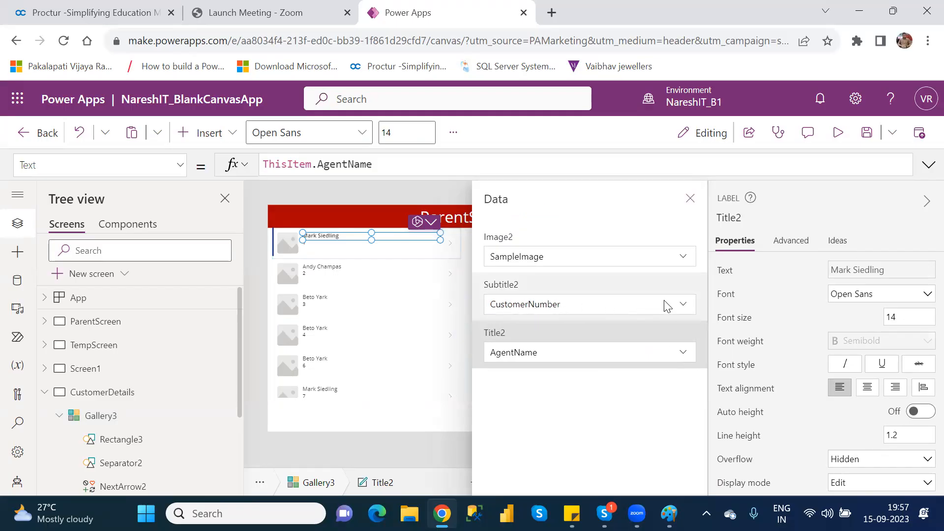
left_click(682, 304)
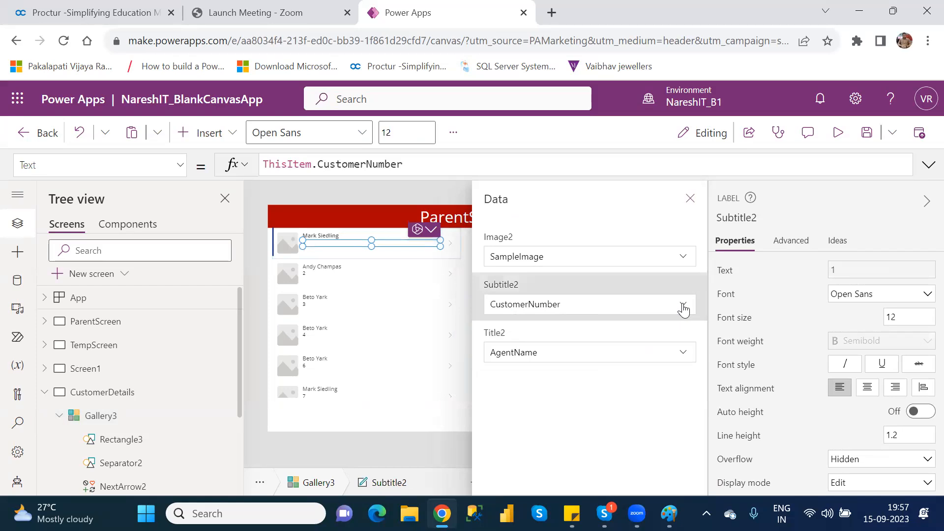
left_click(683, 306)
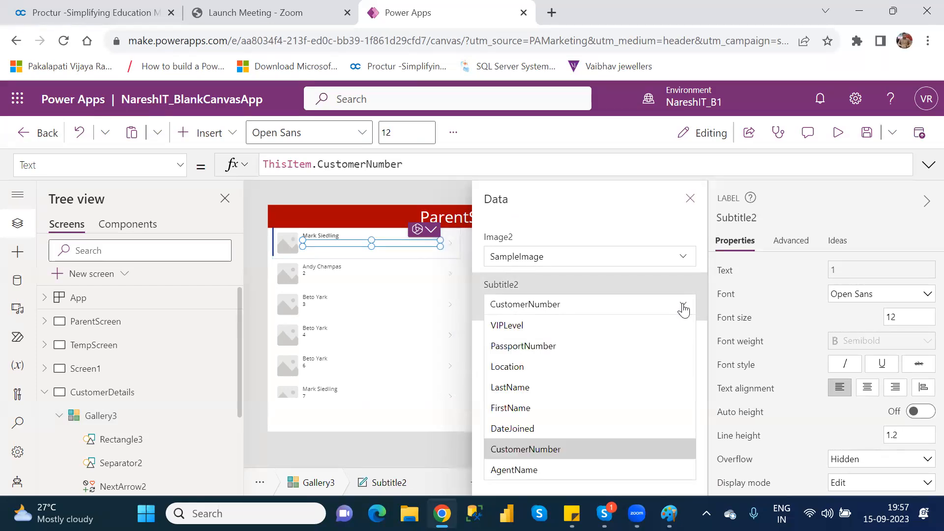
left_click(535, 376)
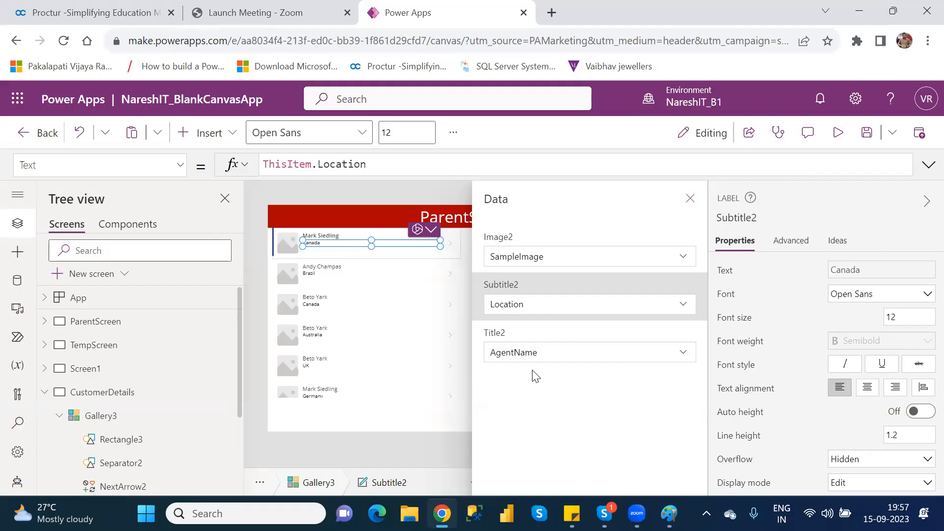
left_click(689, 199)
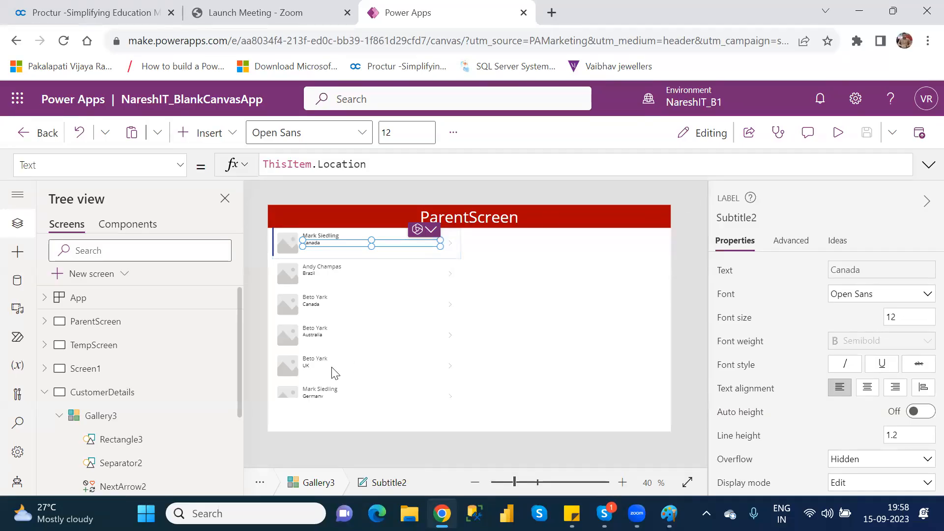
Stretch the gallery's height down to about 667 to fill the screen.
left_click(121, 427)
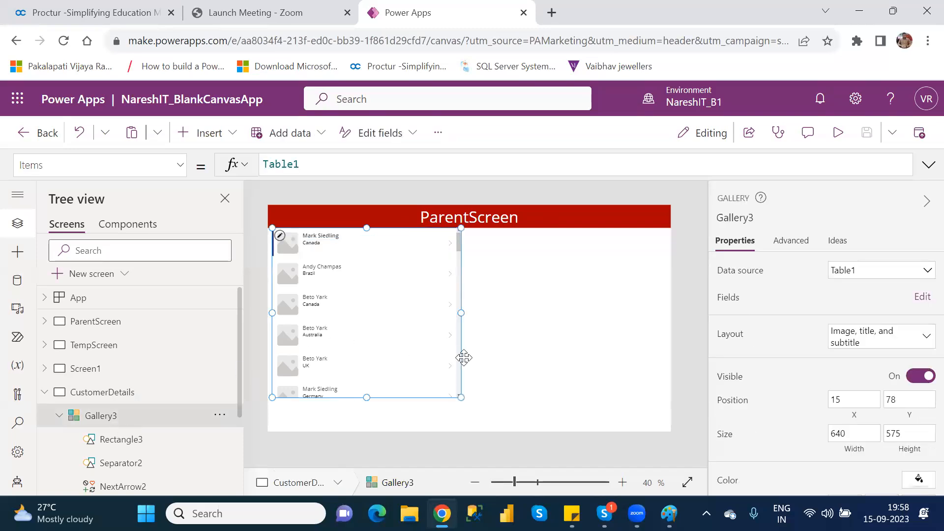
left_click_drag(366, 398, 366, 424)
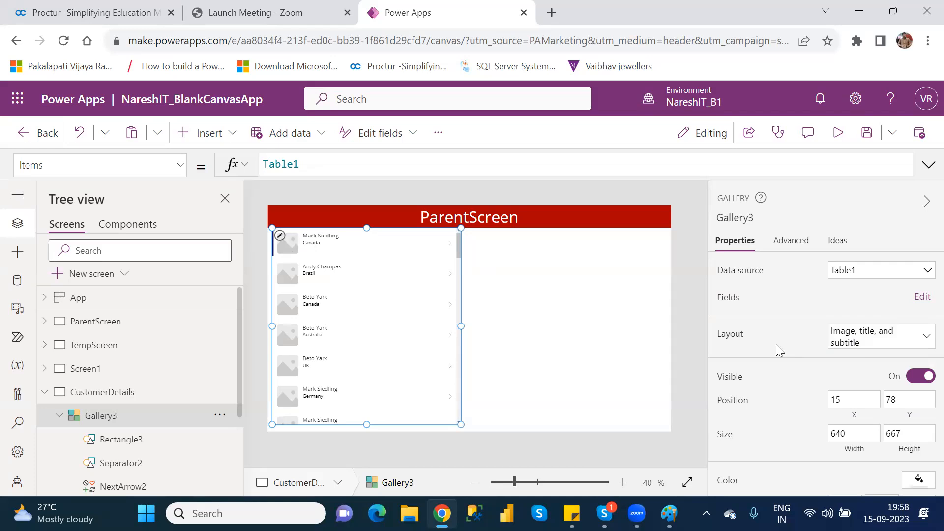
Change the gallery's layout to Title, subtitle, and body.
left_click(870, 345)
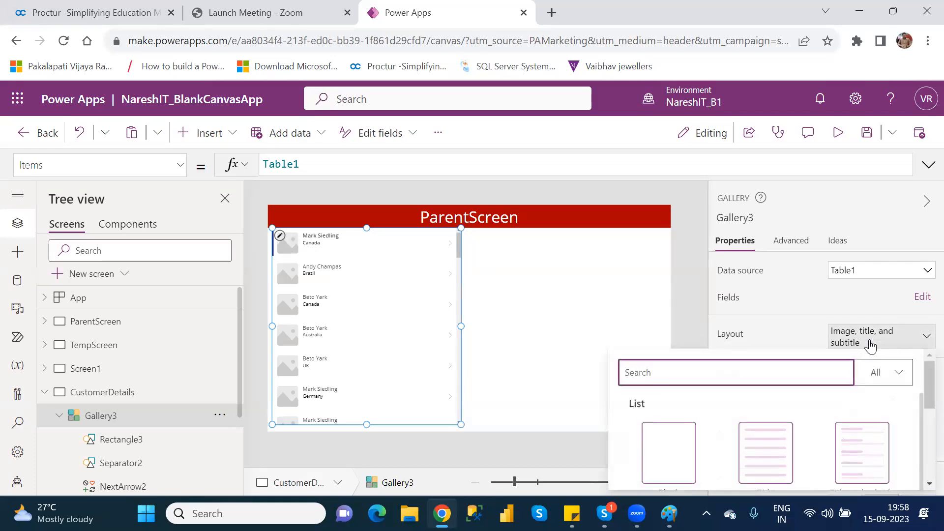
left_click_drag(921, 386, 921, 407)
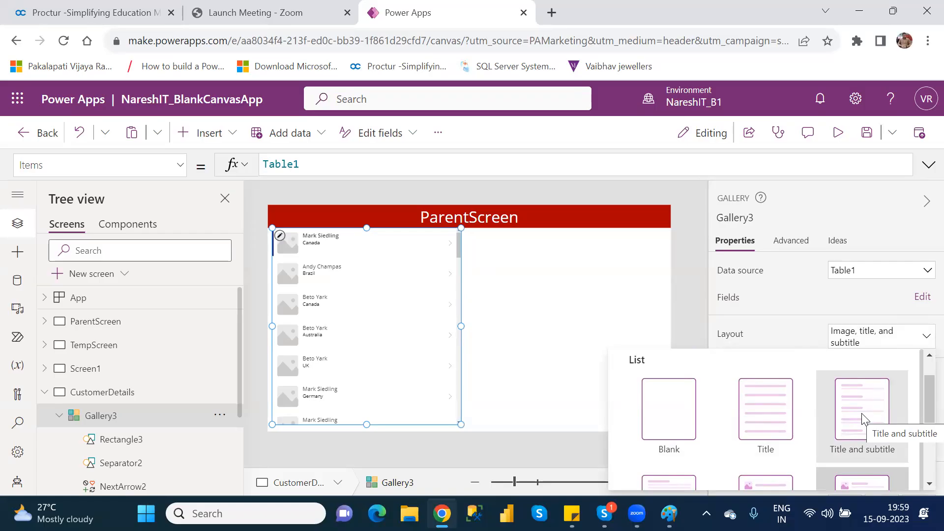
left_click_drag(923, 396, 923, 432)
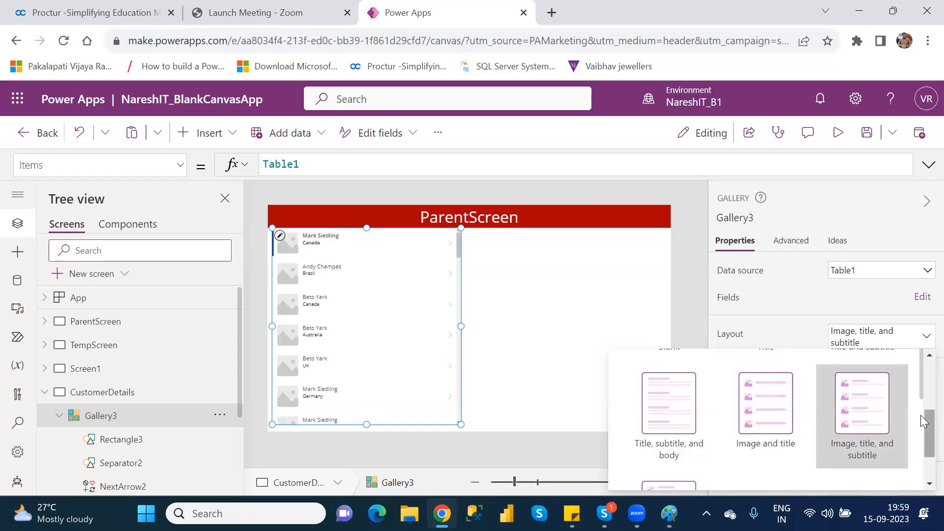
scroll(921, 437, "down", 1)
scroll(920, 440, "down", 1)
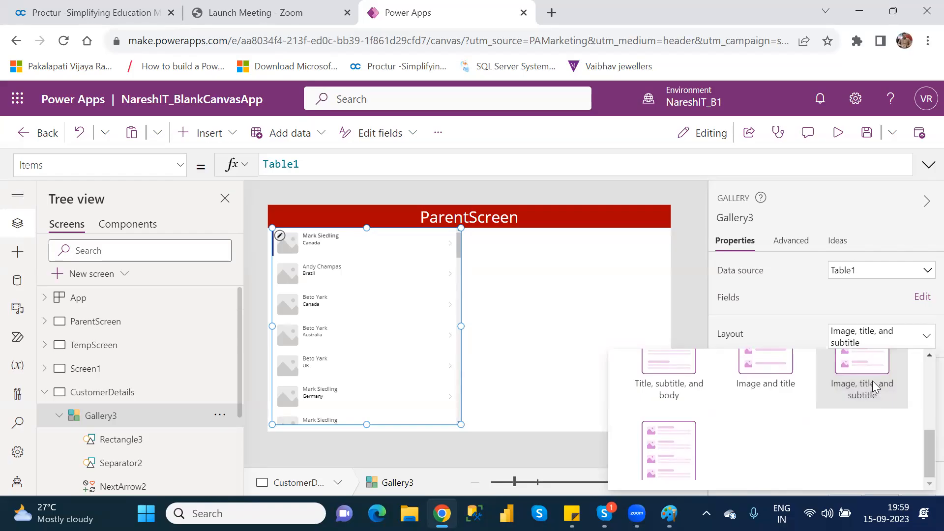
mouse_move(924, 458)
left_mouse_down()
mouse_move(924, 423)
mouse_move(924, 446)
left_mouse_up()
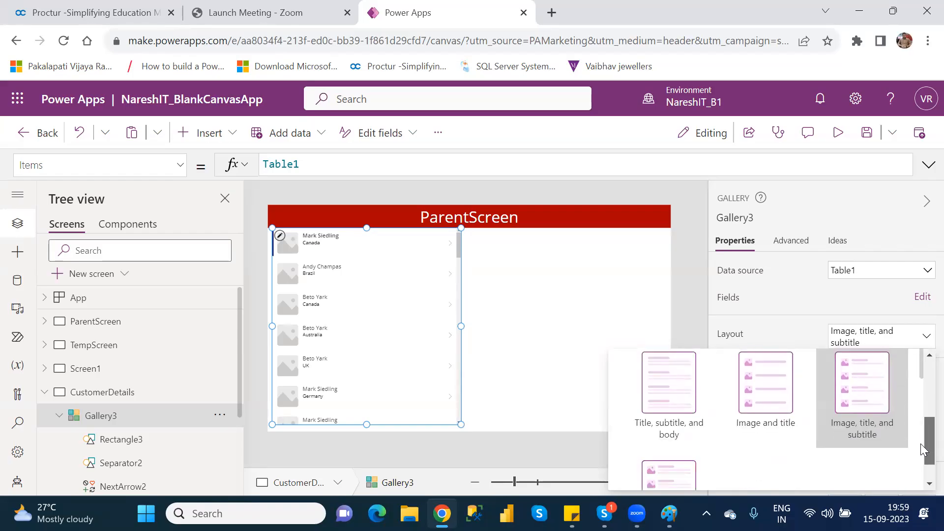
left_click(672, 395)
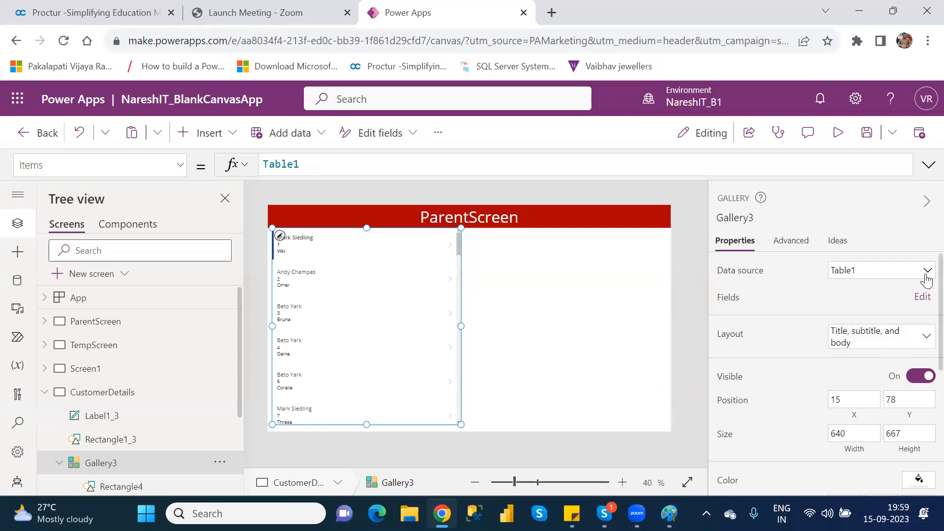
Toggle the gallery's visibility off and back on.
scroll(915, 295, "down", 2)
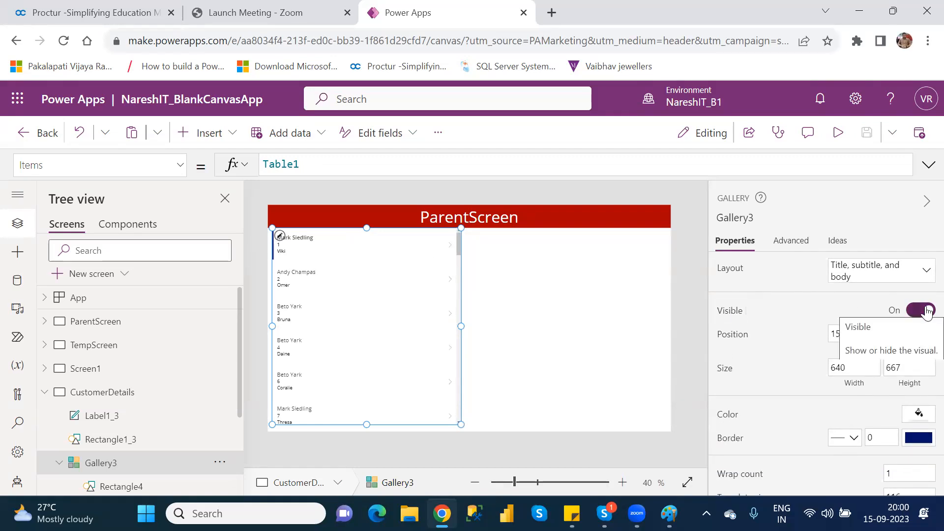
left_click(926, 311)
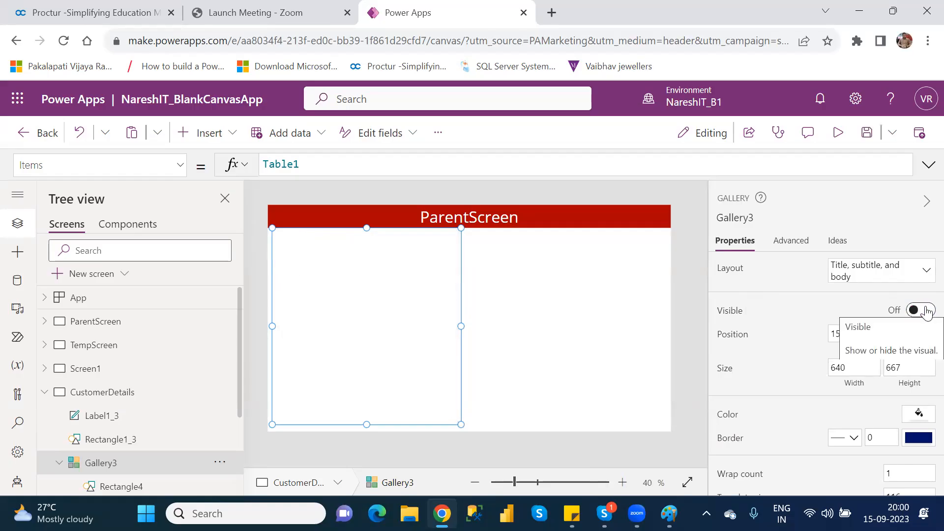
left_click(926, 311)
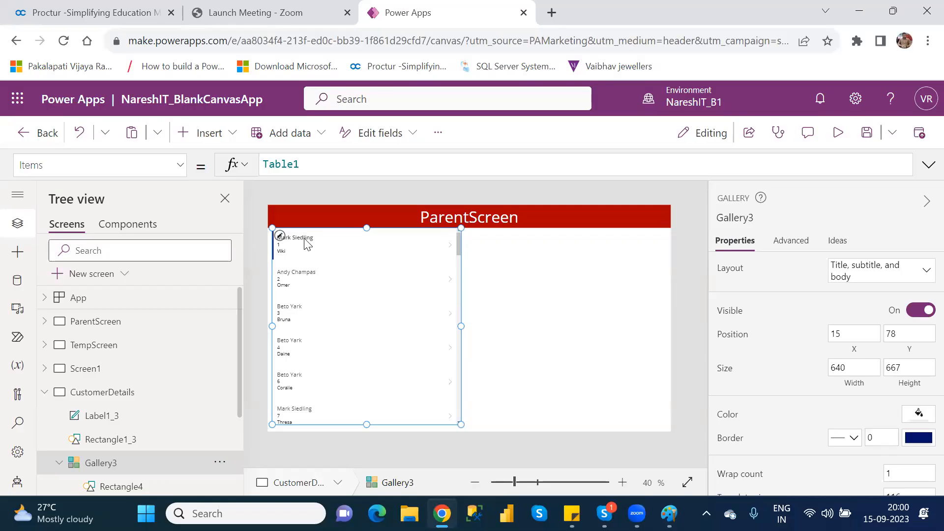
Set the gallery's fill color to the light orange RGBA(250, 155, 112, 1).
left_click(918, 416)
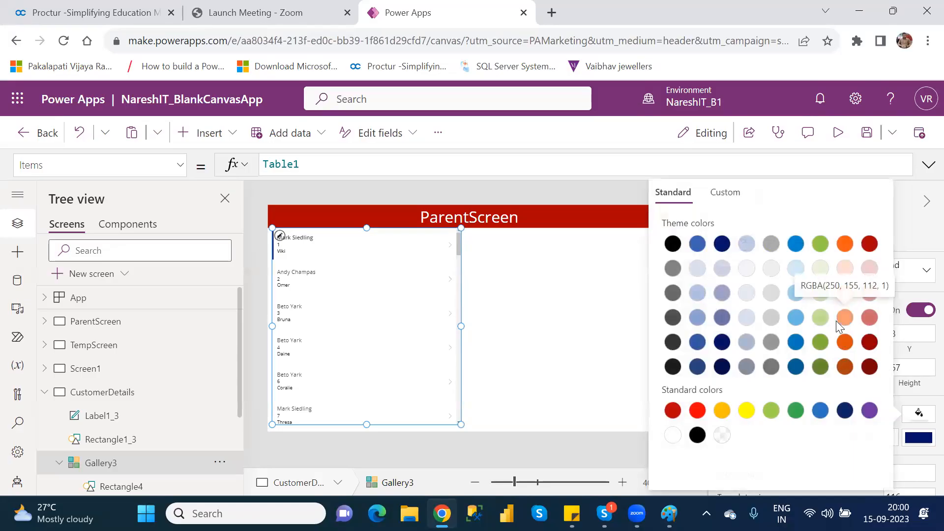
left_click(846, 320)
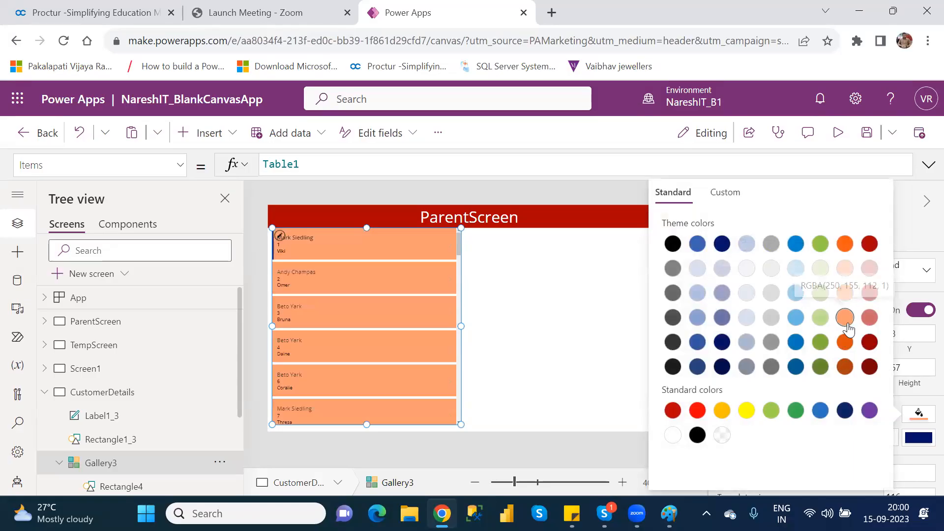
left_click(585, 304)
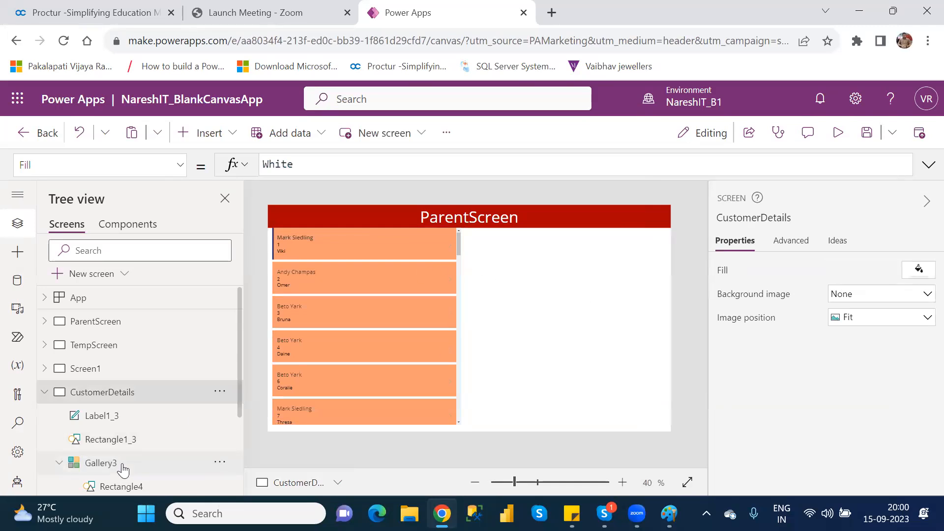
Set the gallery's wrap count to 3 so items show in three columns.
left_click(101, 462)
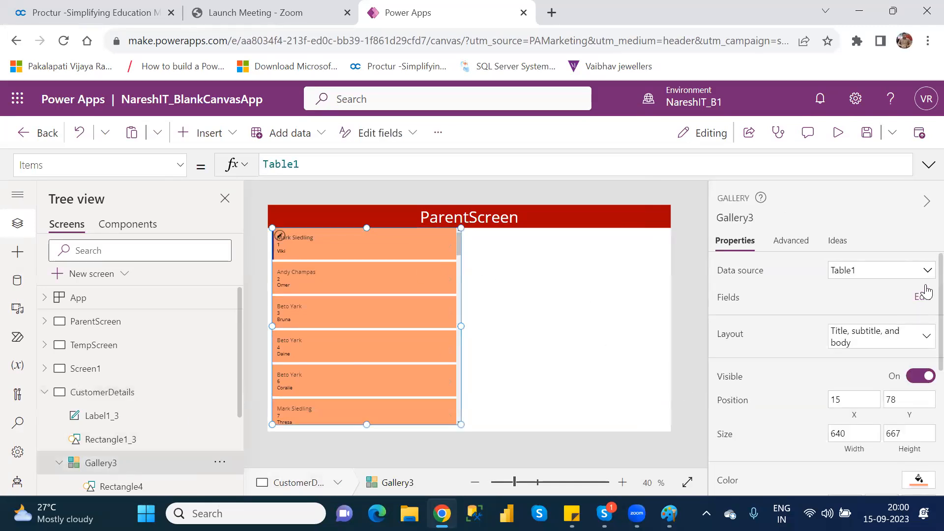
scroll(921, 315, "down", 3)
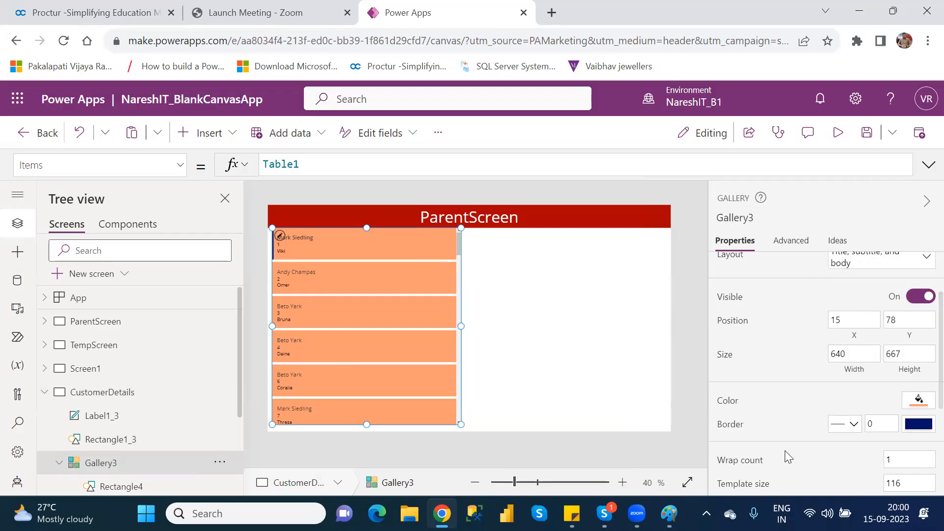
scroll(926, 347, "down", 3)
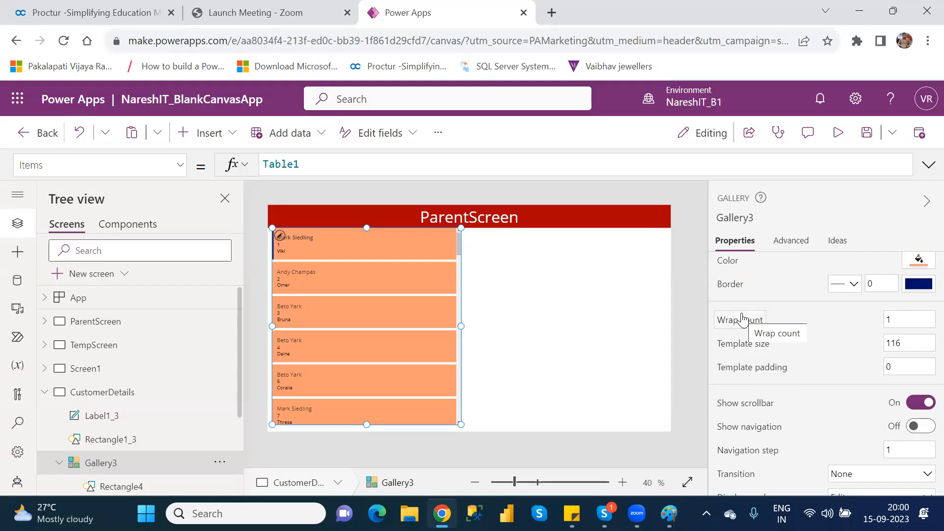
left_click(902, 317)
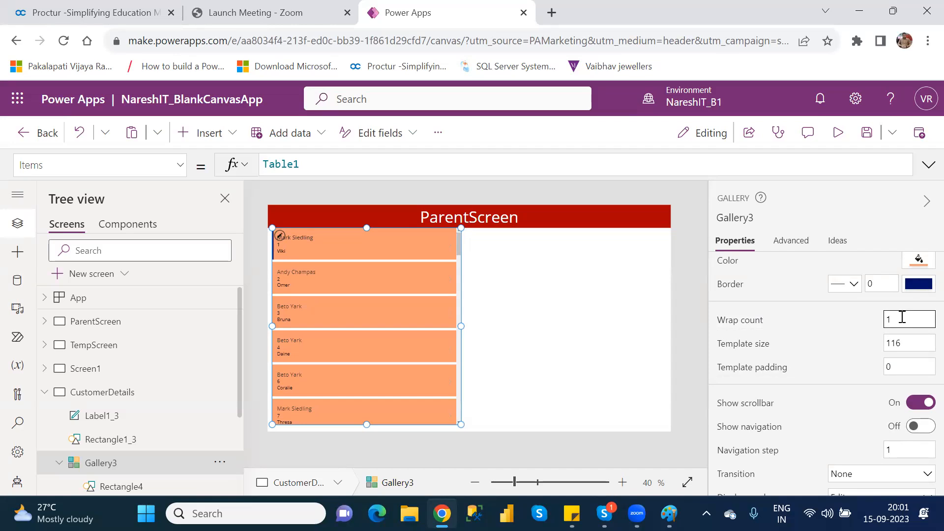
key("BackSpace")
type("3")
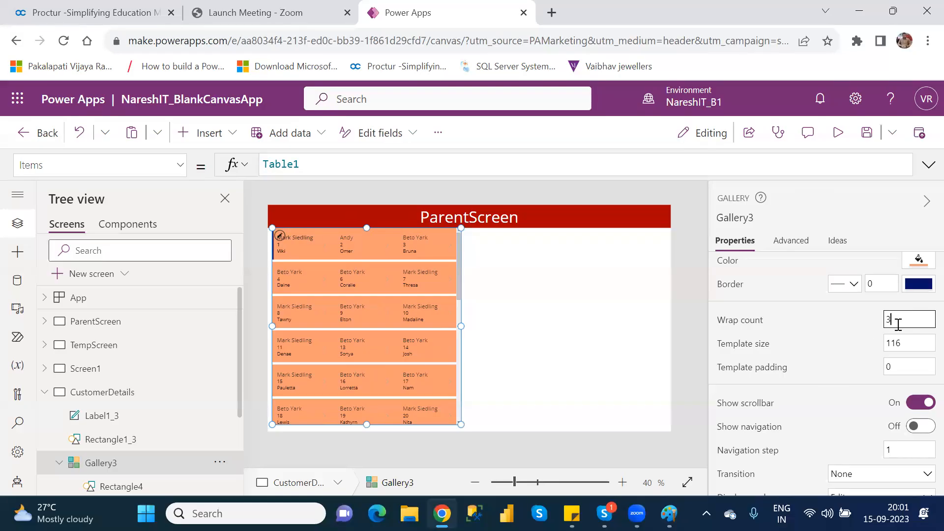
key("BackSpace")
type("5")
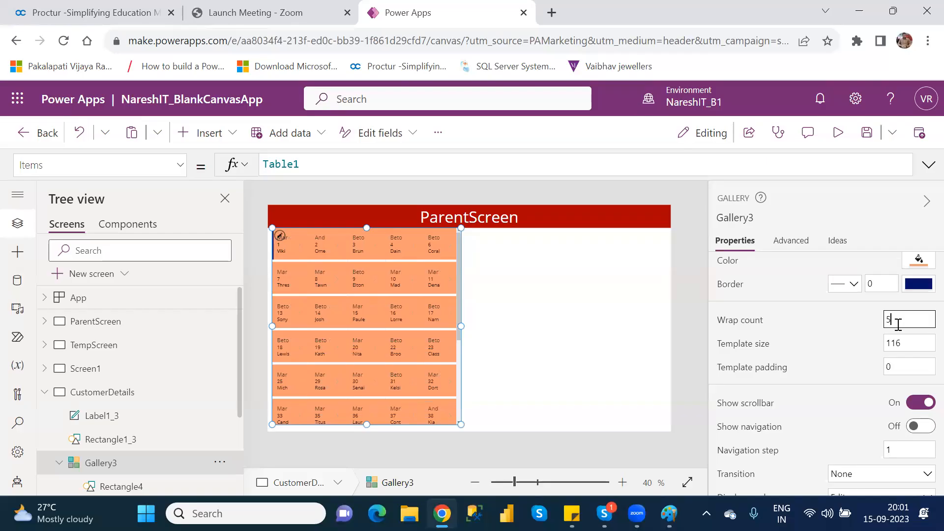
key("BackSpace")
type("3")
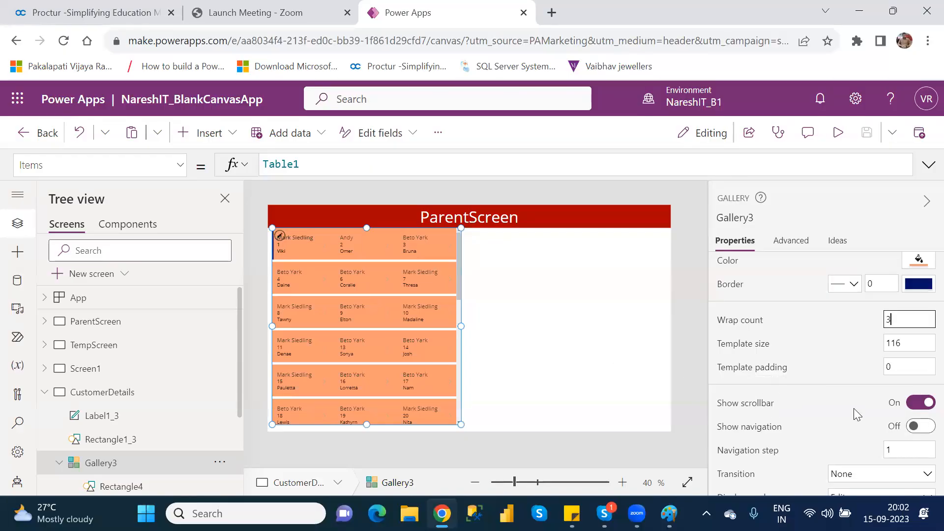
Turn on the gallery's navigation buttons, keeping the scrollbar shown.
mouse_move(459, 278)
left_mouse_down()
mouse_move(468, 400)
mouse_move(476, 270)
left_mouse_up()
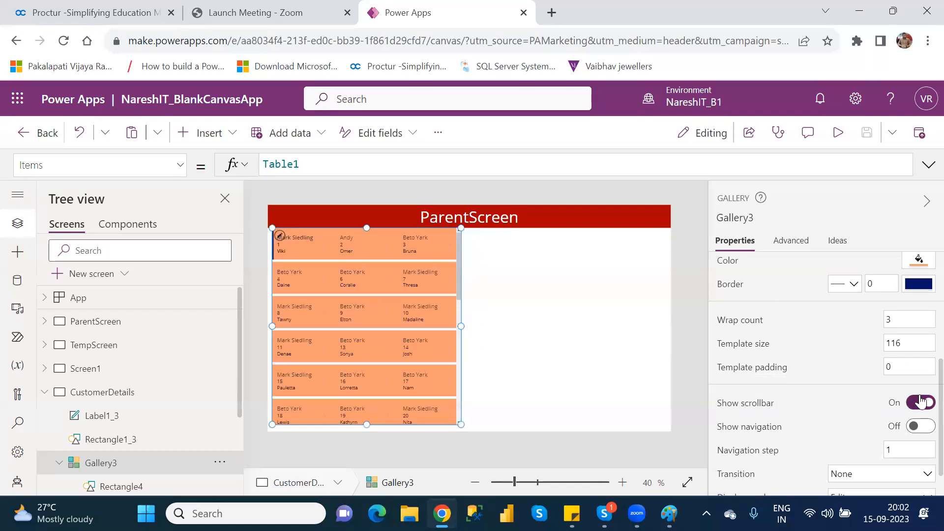
left_click(916, 402)
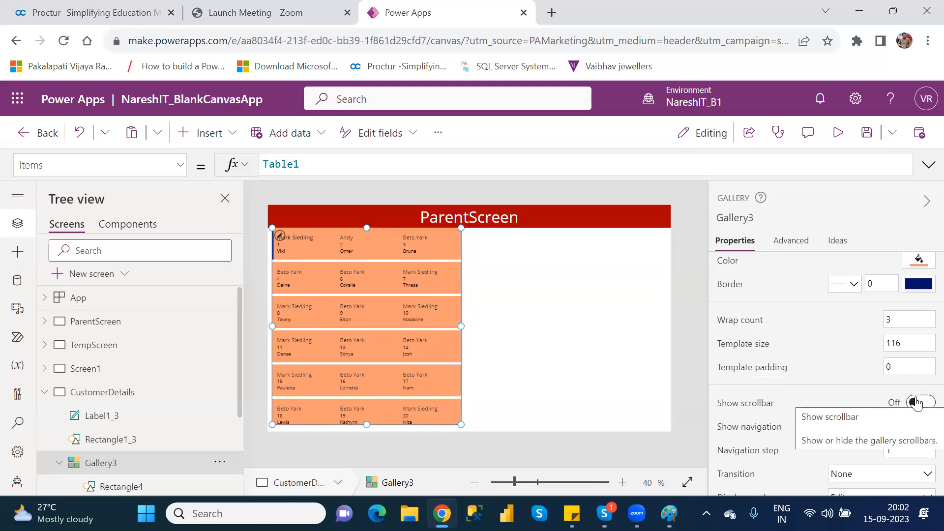
left_click(915, 402)
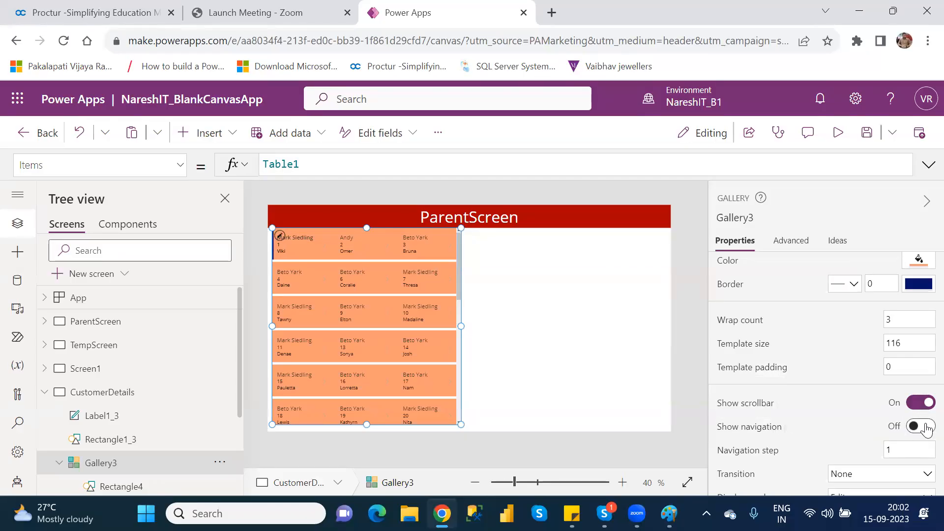
left_click(926, 428)
Preview the app and page the gallery down with its navigation button, then close the preview.
left_click(844, 141)
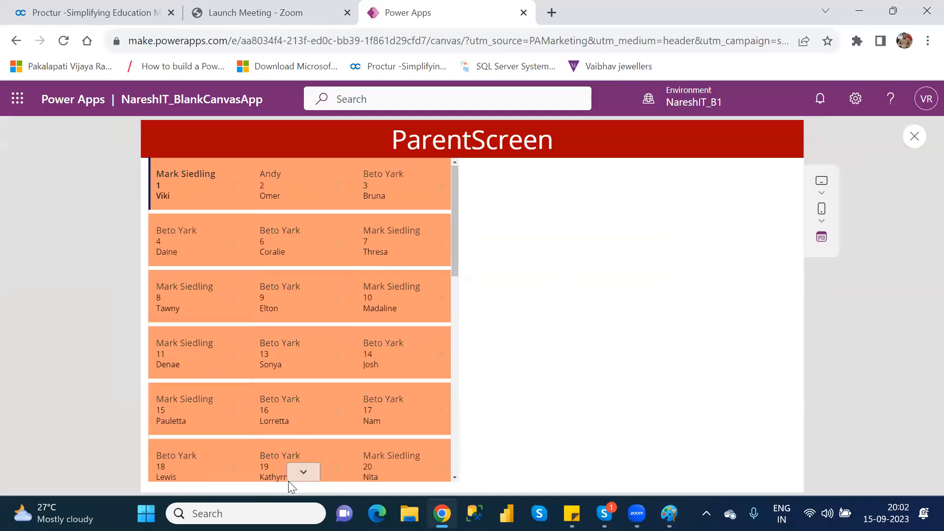
left_click(303, 472)
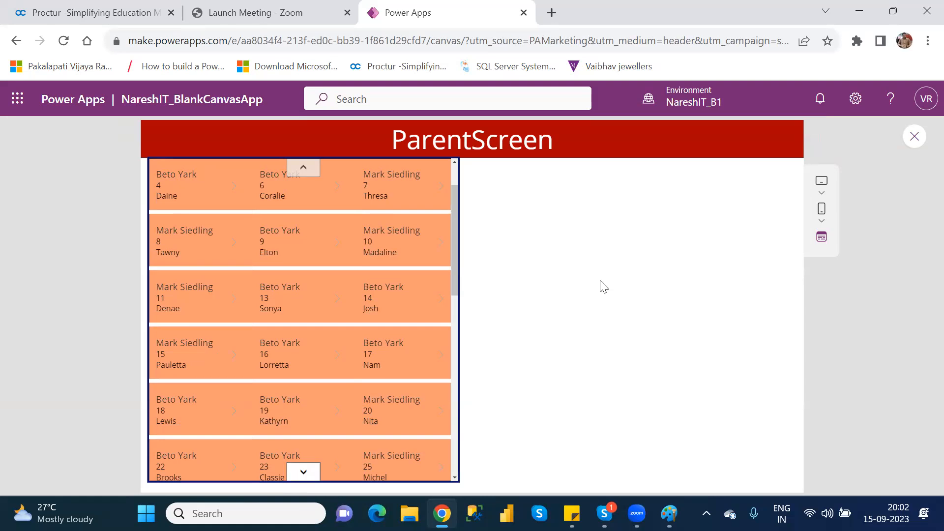
left_click(918, 141)
left_click(918, 141)
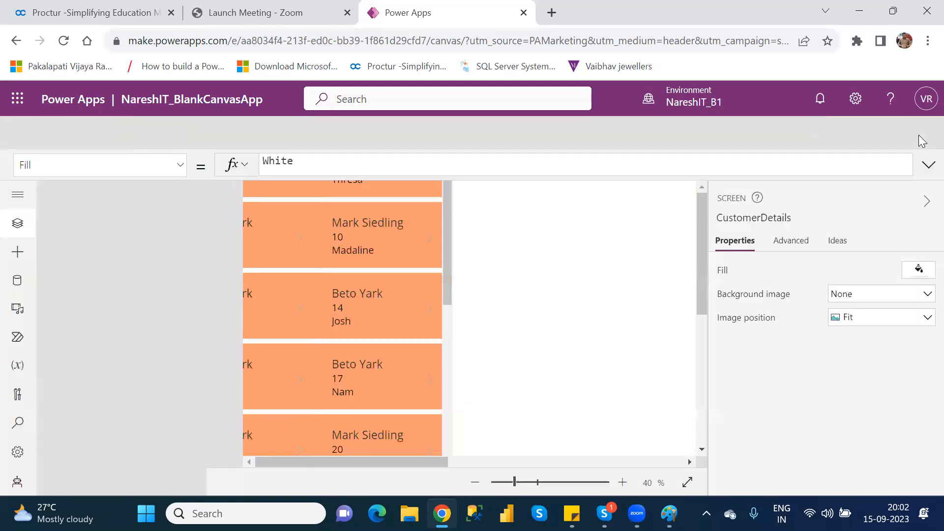
left_click(608, 363)
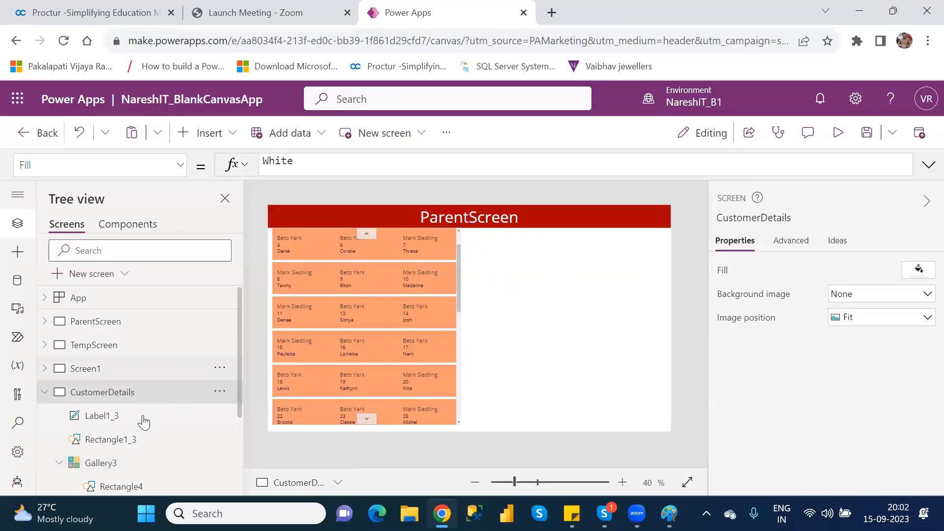
Turn off the gallery's scrollbar.
left_click(108, 471)
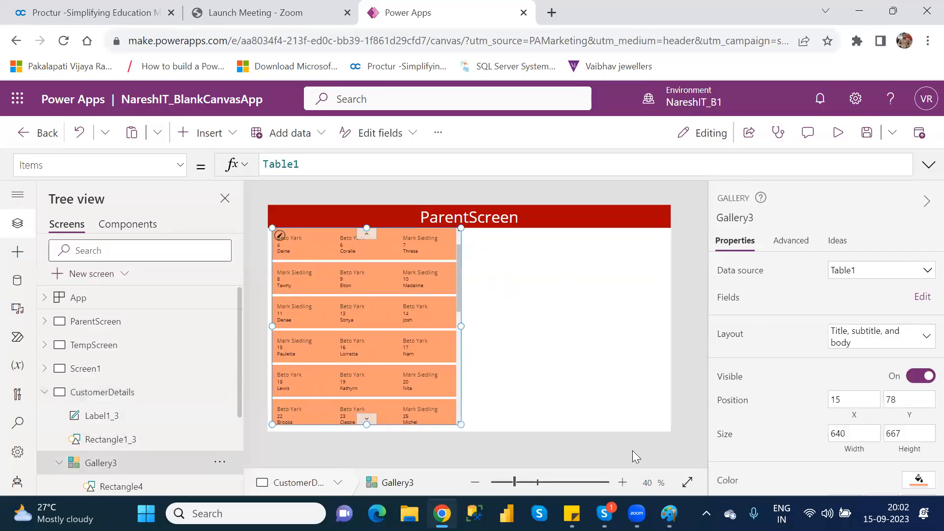
scroll(922, 324, "down", 3)
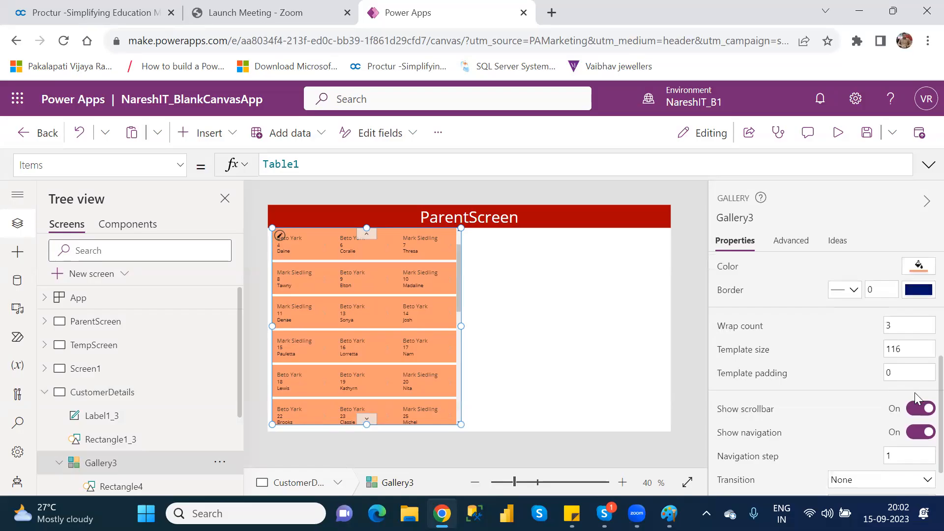
left_click(915, 416)
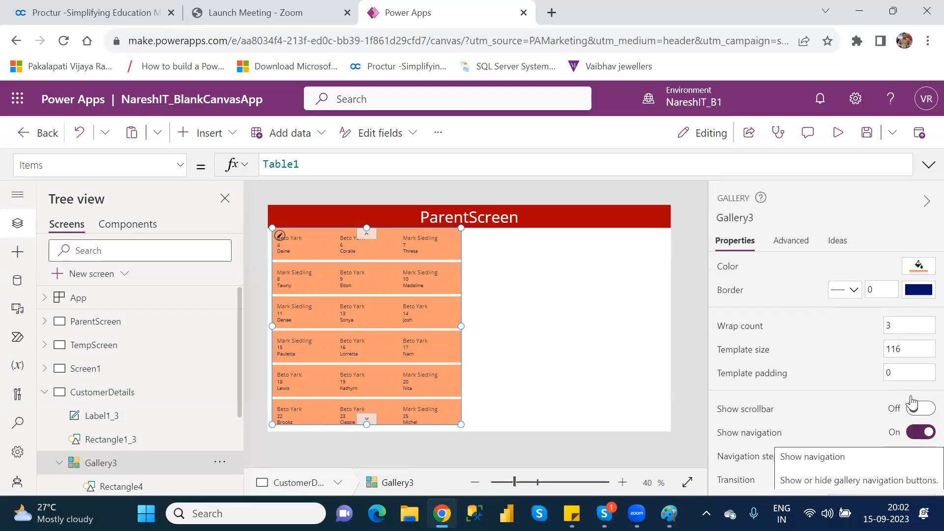
Preview the app, page the gallery down and back up, then return to the editor.
left_click(839, 133)
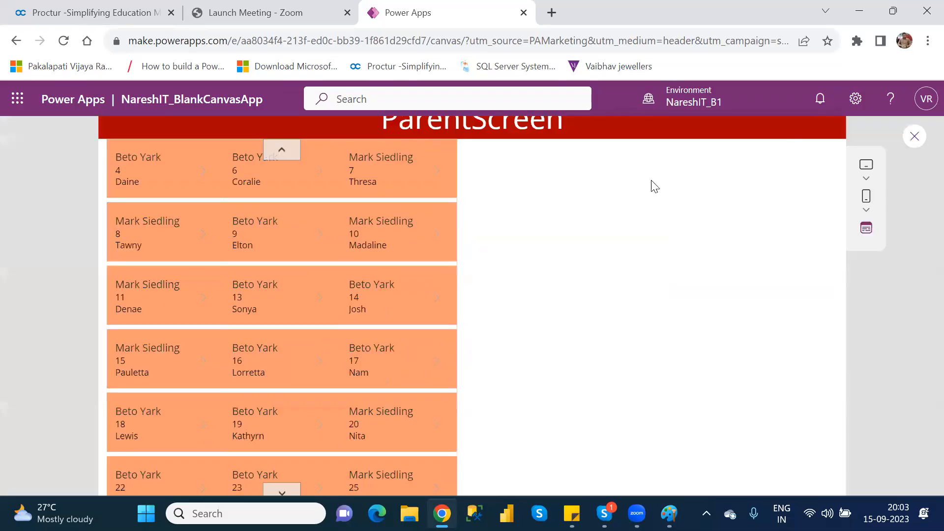
left_click(303, 471)
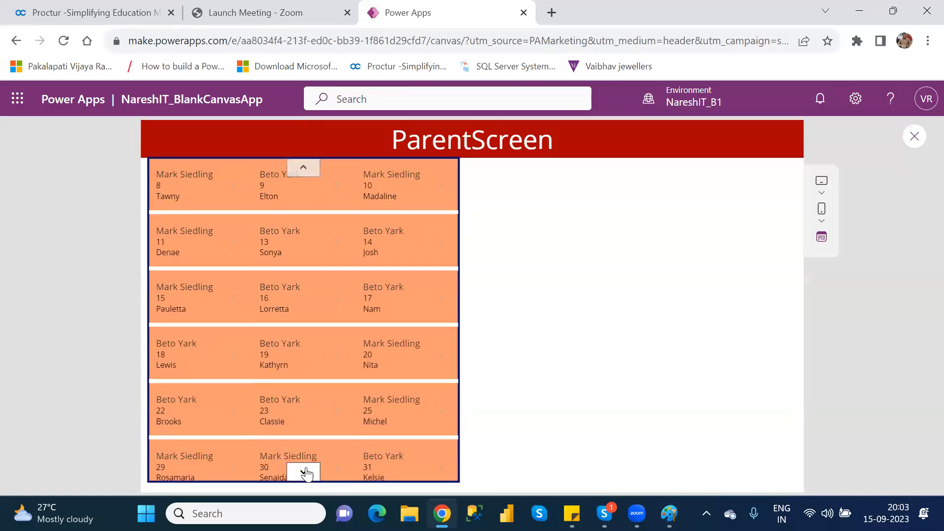
left_click(300, 168)
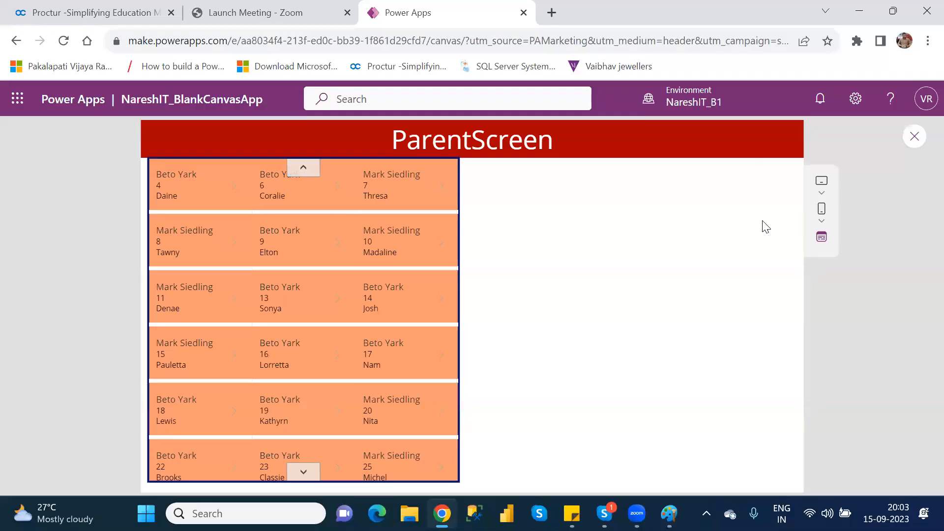
left_click(912, 139)
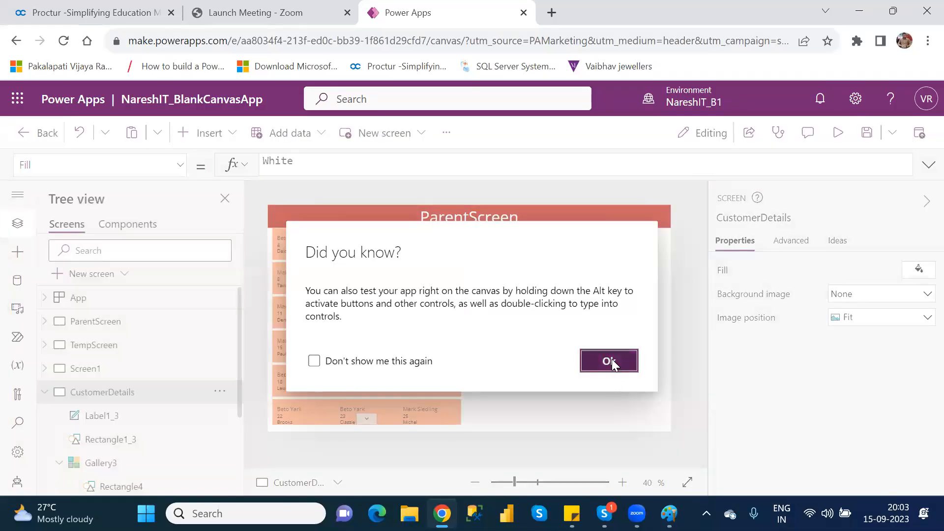
left_click(610, 361)
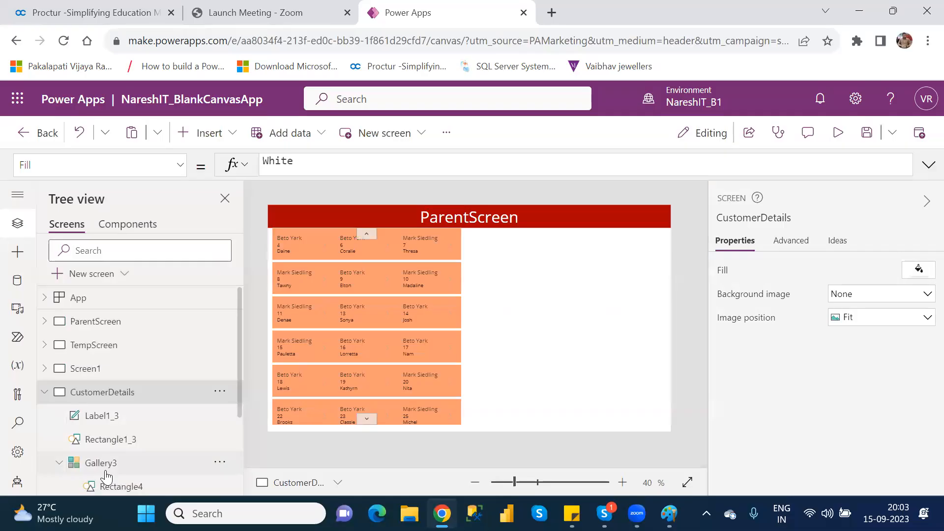
Select Gallery3, turn off its navigation buttons and turn its scrollbar back on.
left_click(105, 471)
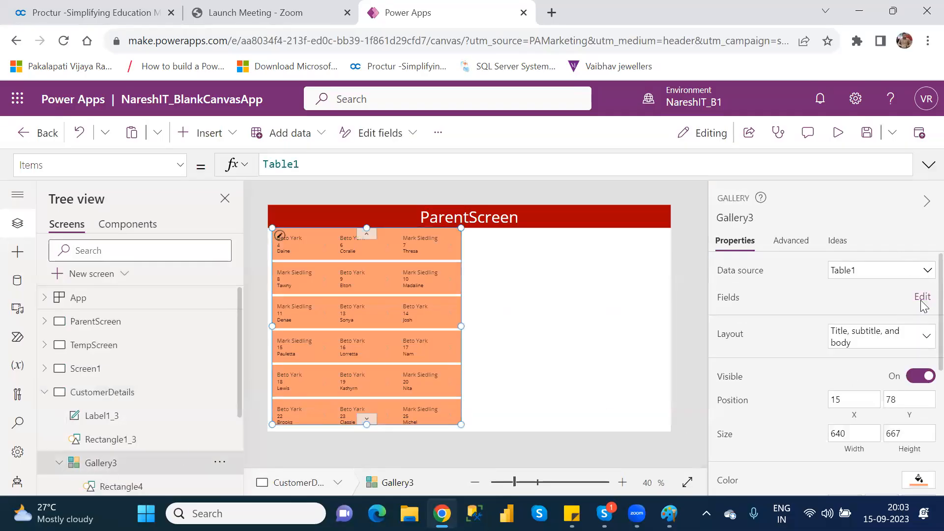
scroll(922, 314, "down", 3)
scroll(921, 368, "down", 3)
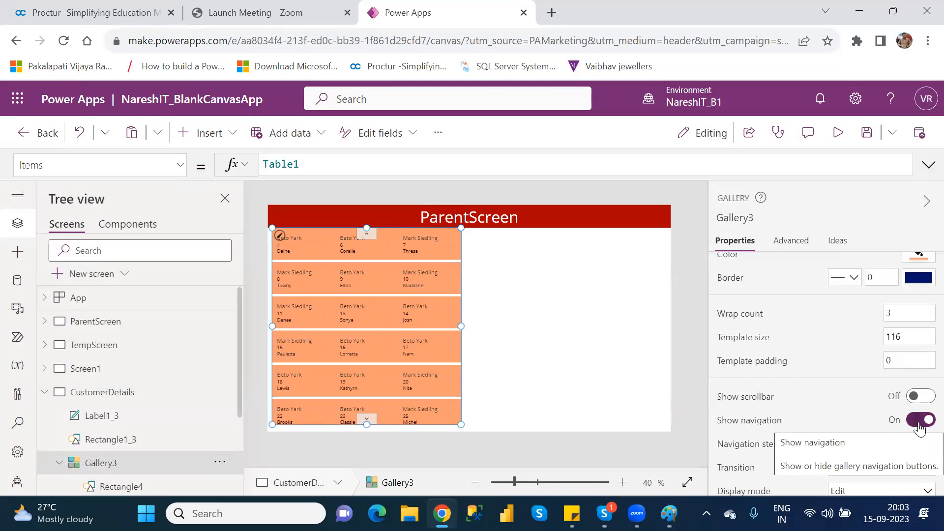
left_click(920, 420)
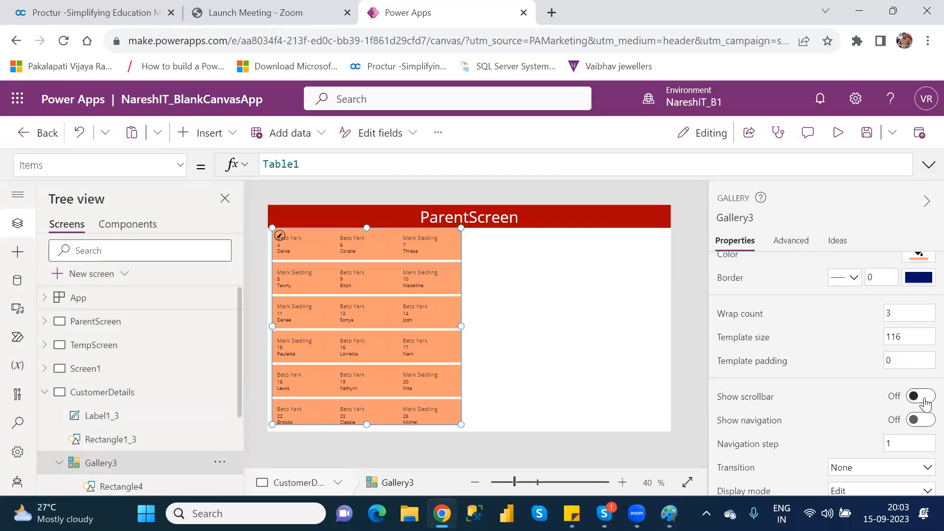
left_click(924, 397)
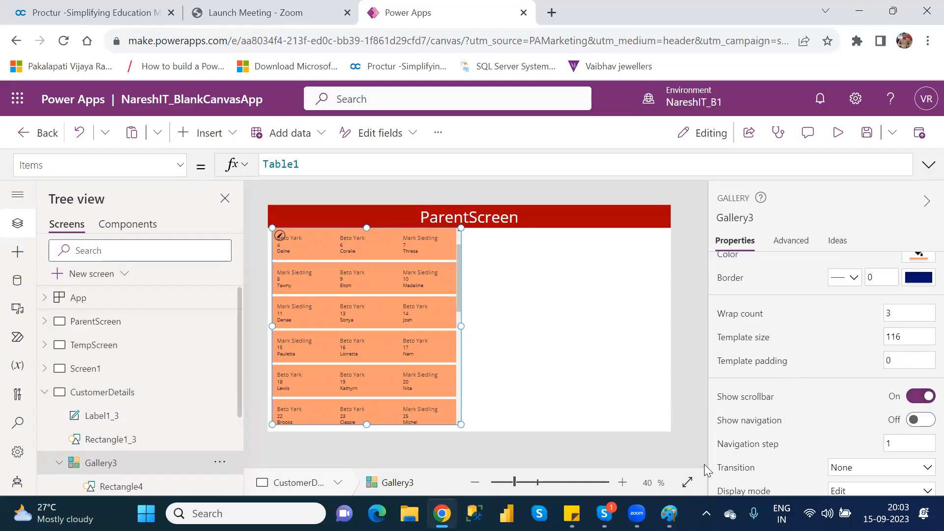
Try a navigation step of 2, scroll the gallery with its scrollbar, and restore the navigation step to 1.
left_click(895, 445)
key("BackSpace")
type("2")
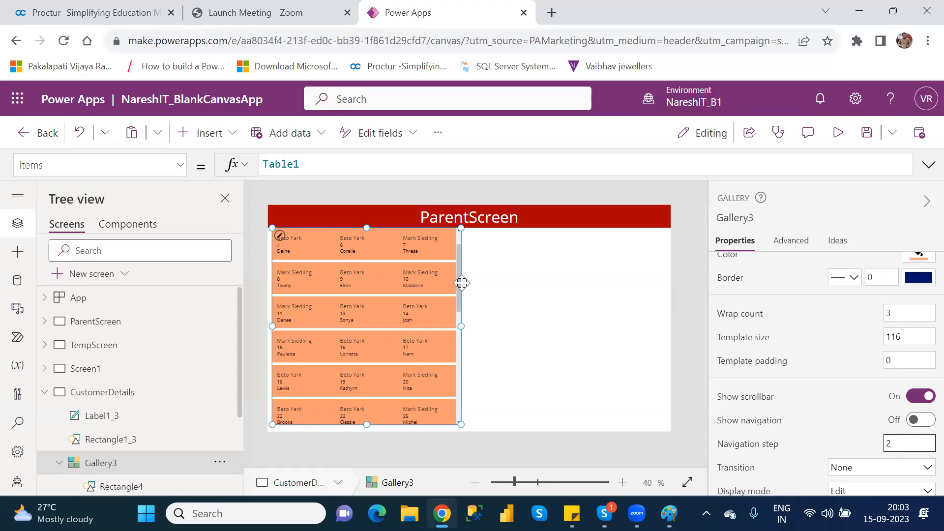
left_click_drag(459, 281, 464, 405)
left_click_drag(459, 258, 458, 244)
left_click(897, 444)
type("1")
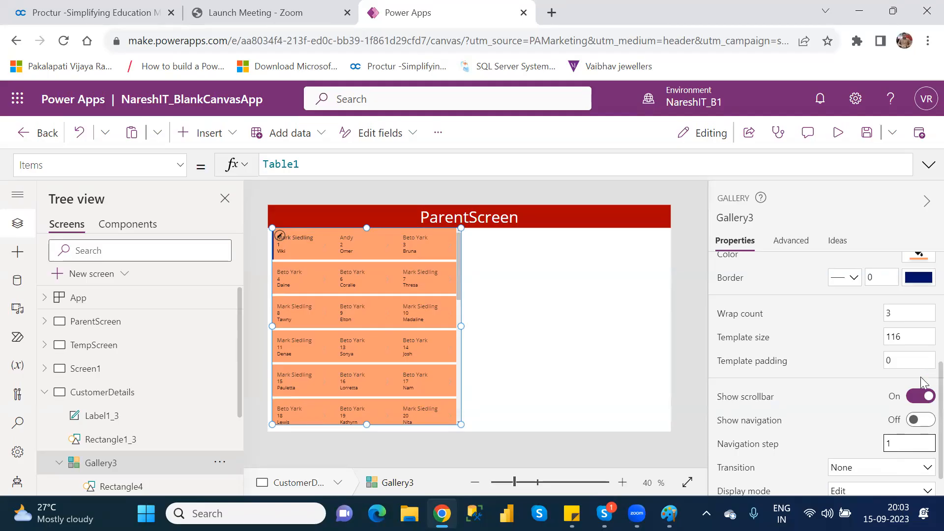
Switch the gallery's display mode to View and back to Edit.
scroll(920, 393, "down", 1)
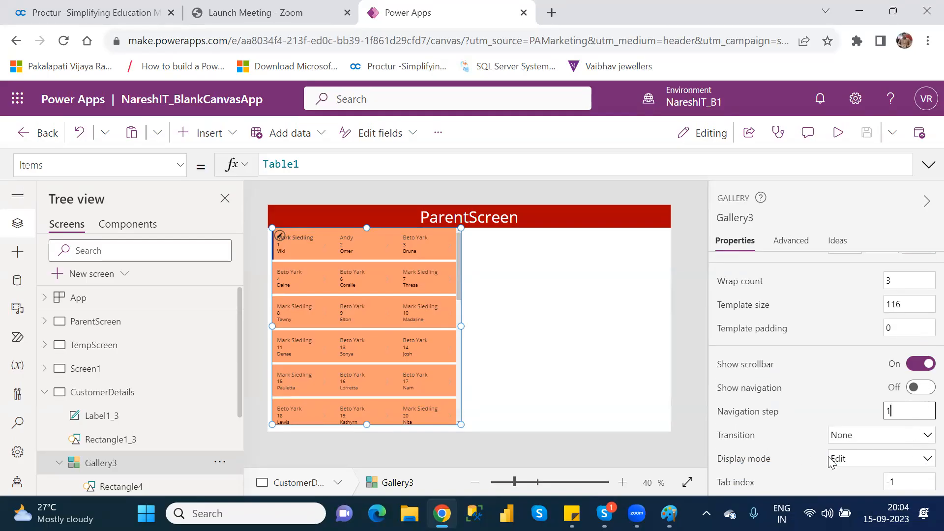
left_click(865, 462)
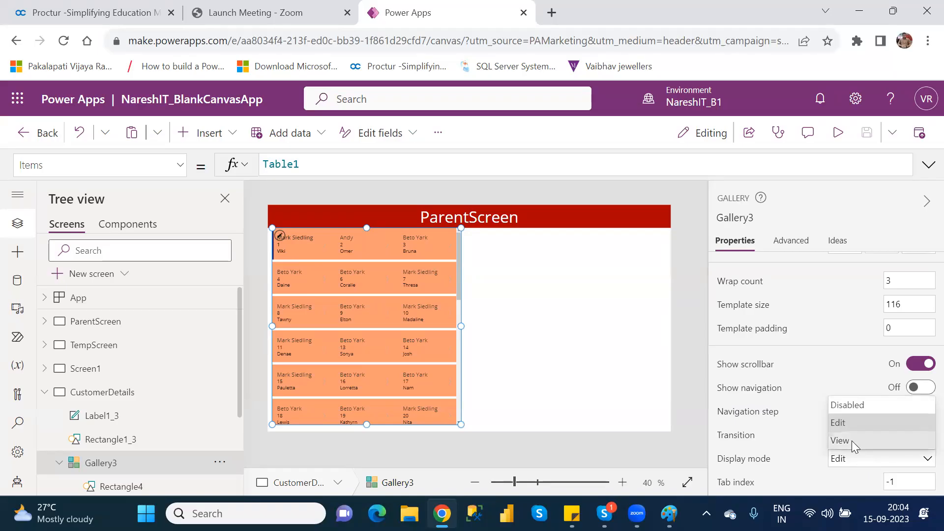
left_click(851, 440)
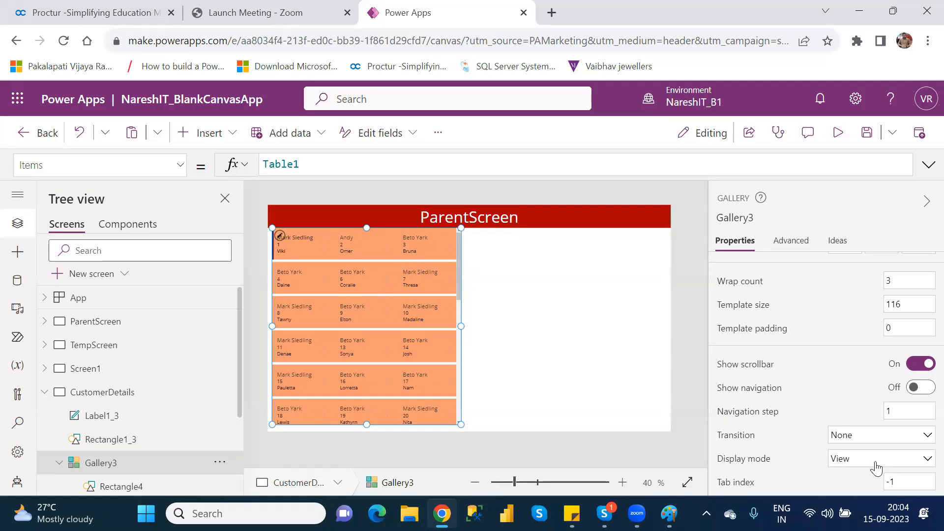
left_click(861, 468)
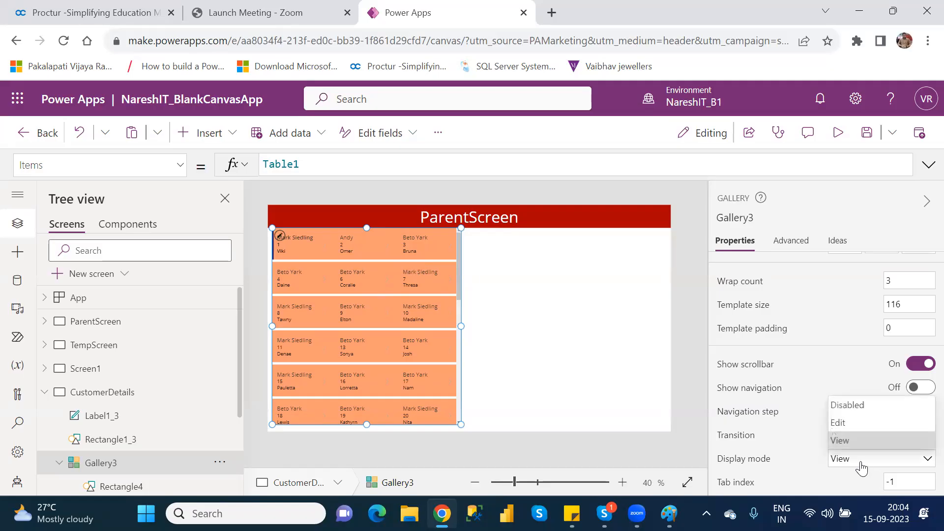
left_click(845, 417)
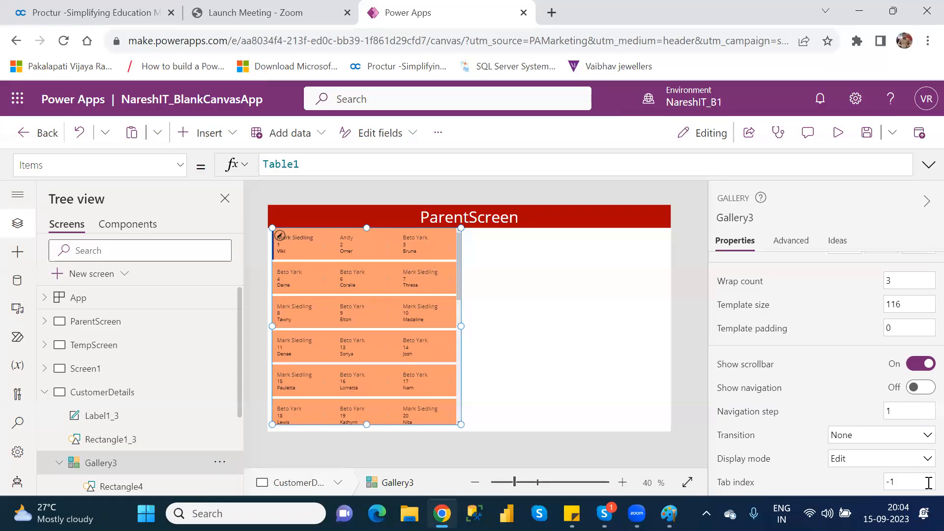
Change the gallery's tab index to 2 and restore it to -1.
left_click(909, 483)
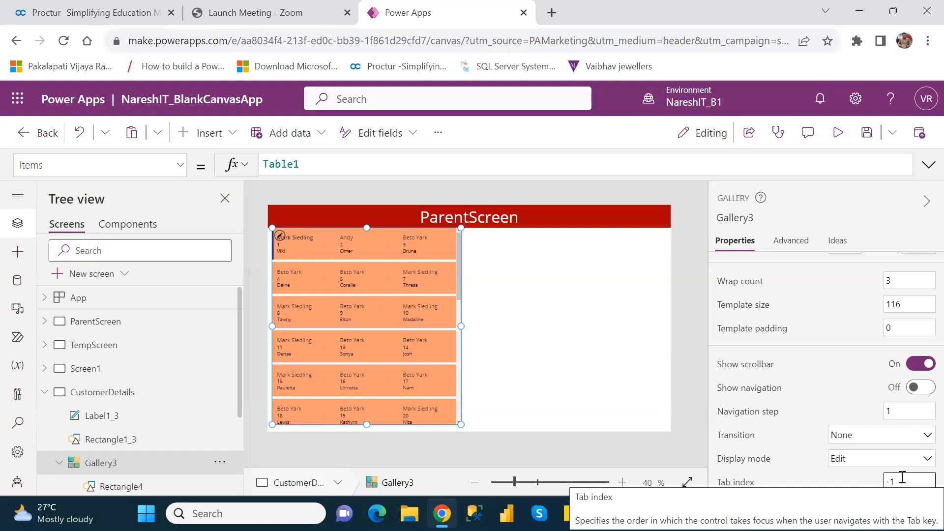
key("BackSpace")
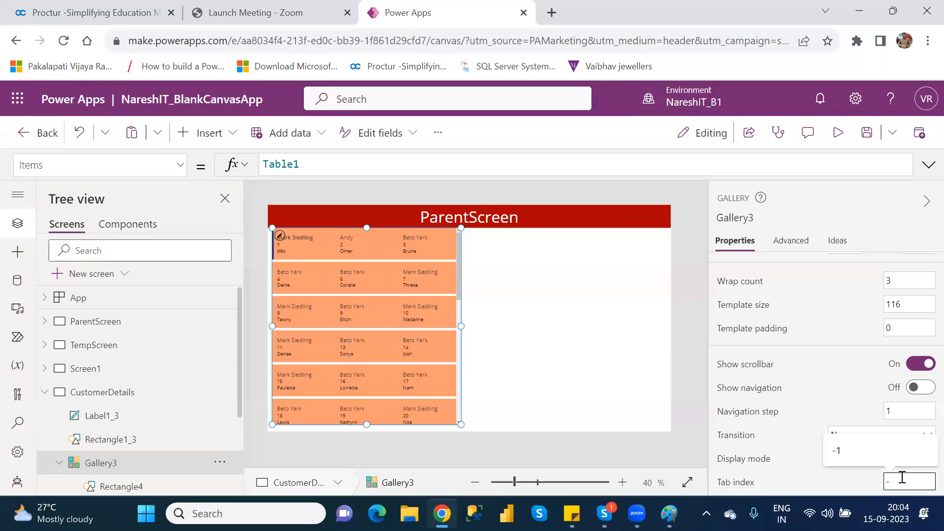
key("BackSpace")
type("2")
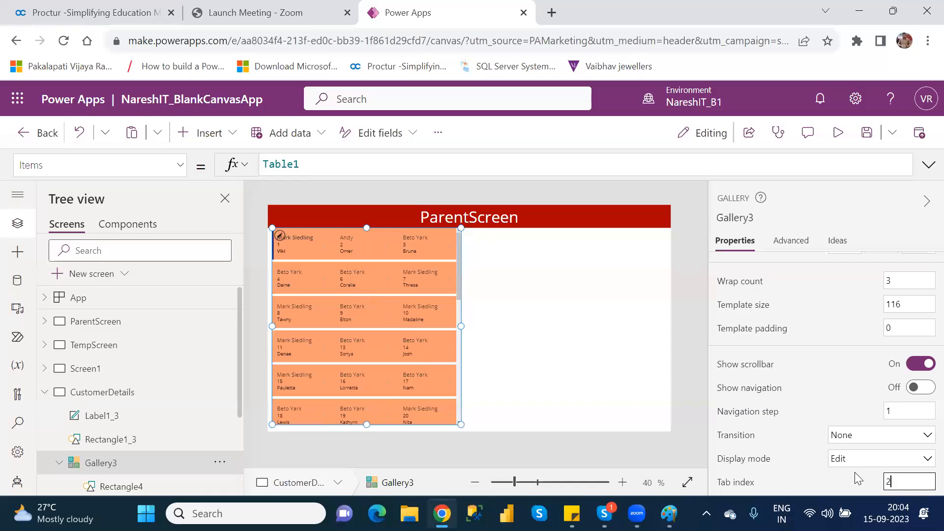
left_click(895, 479)
key("BackSpace")
type("-1")
key("Return")
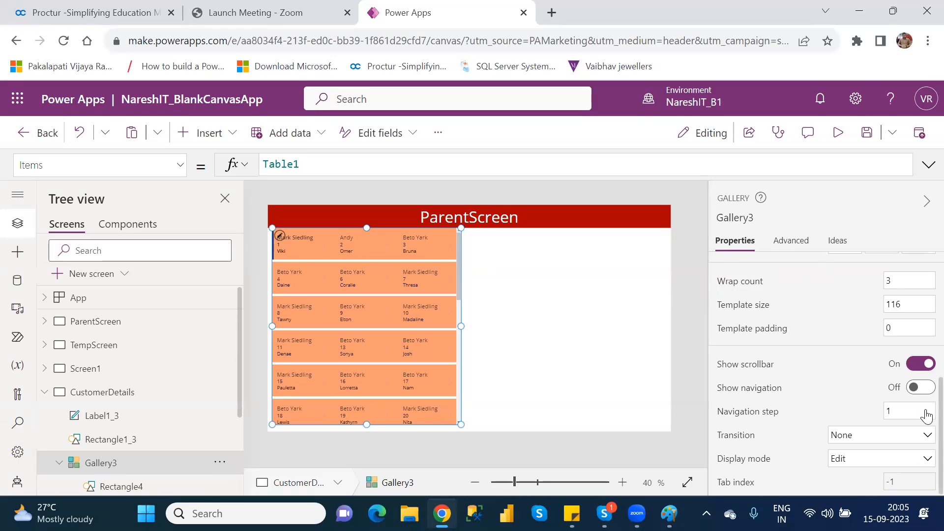
Save the app.
scroll(920, 301, "up", 6)
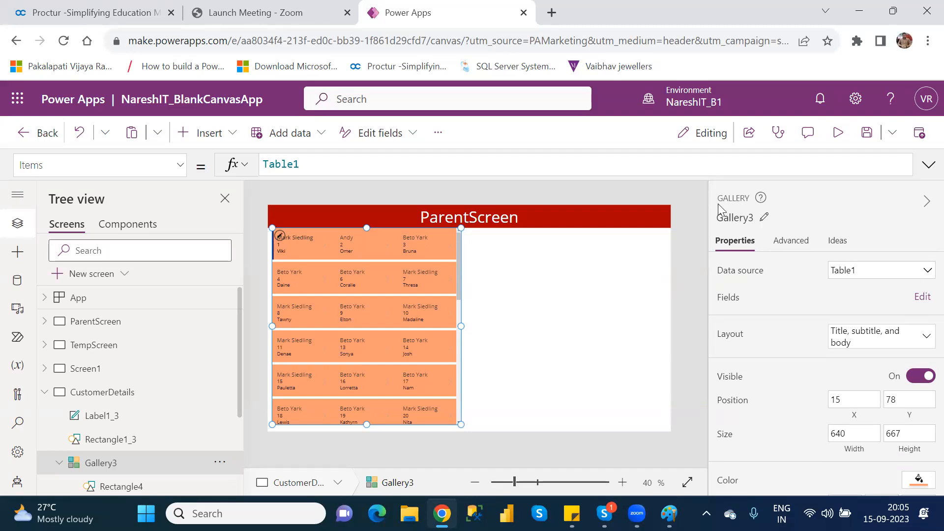
left_click(866, 134)
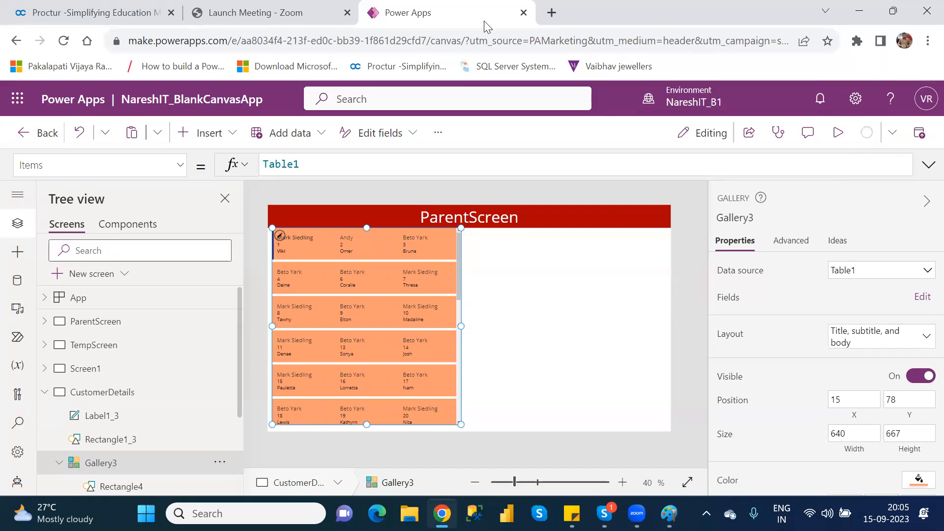